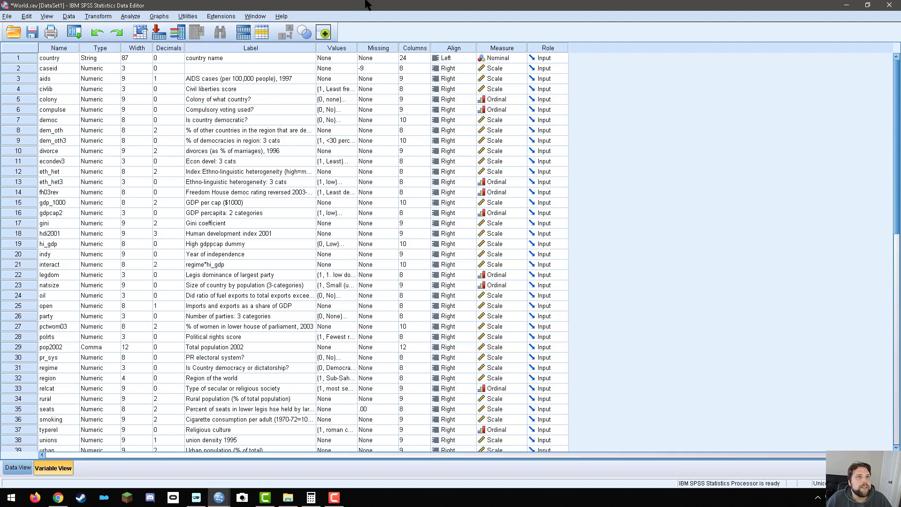
click(283, 17)
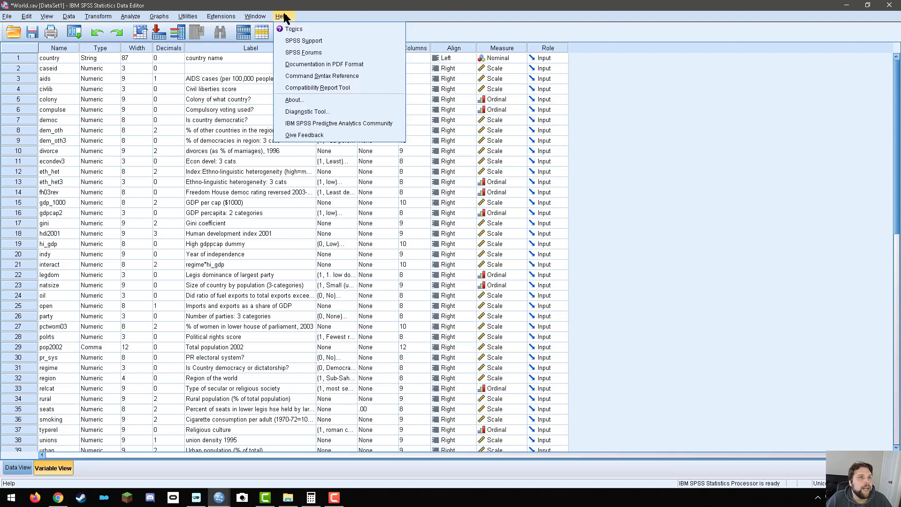
click(693, 40)
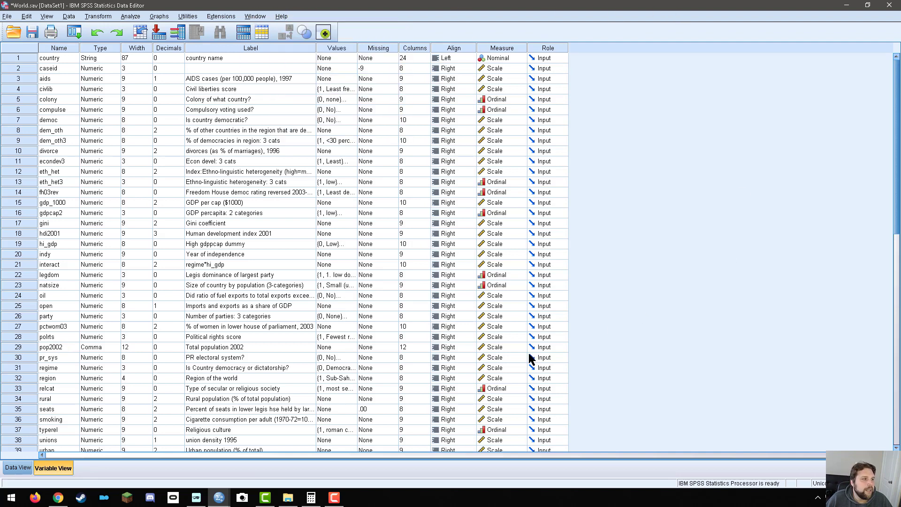
scroll(531, 359, down, 7)
scroll(533, 353, up, 7)
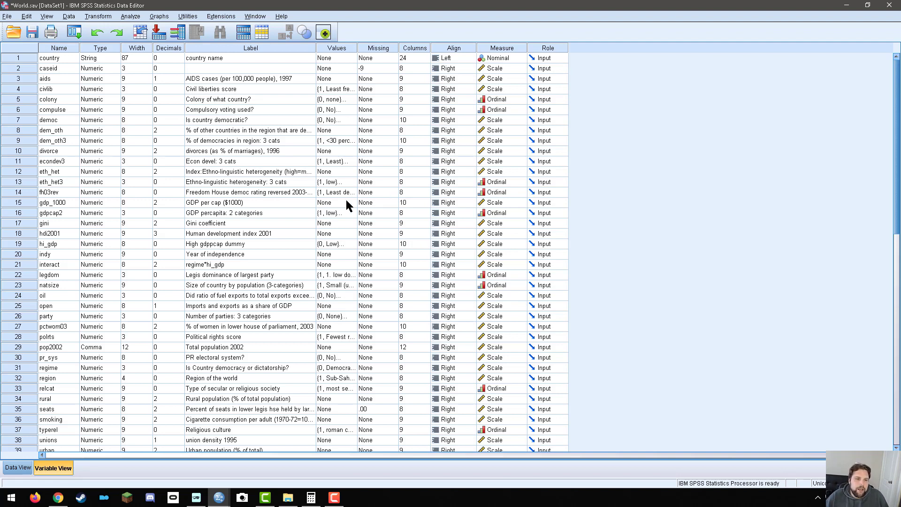
click(336, 499)
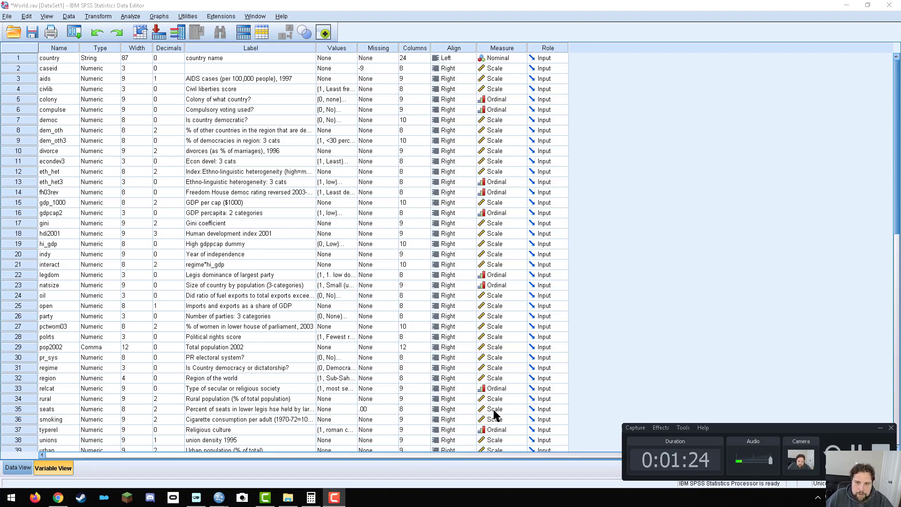
click(679, 324)
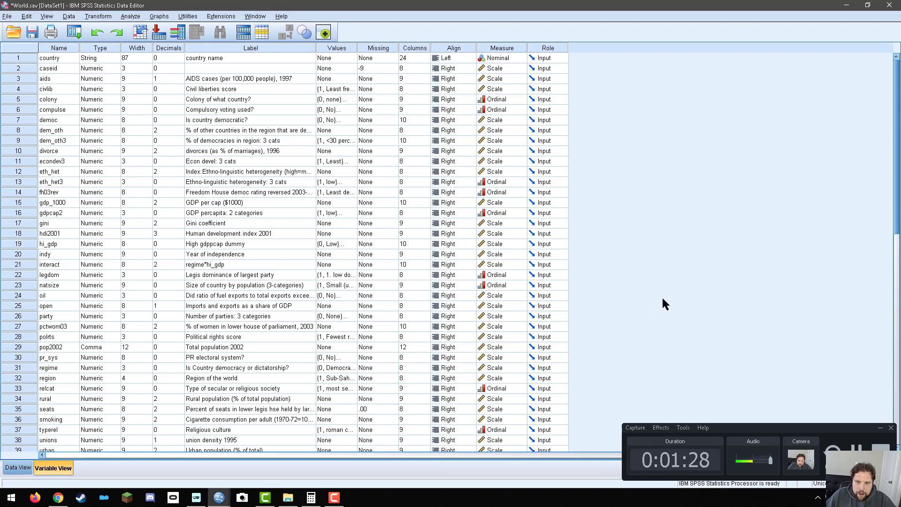
click(881, 430)
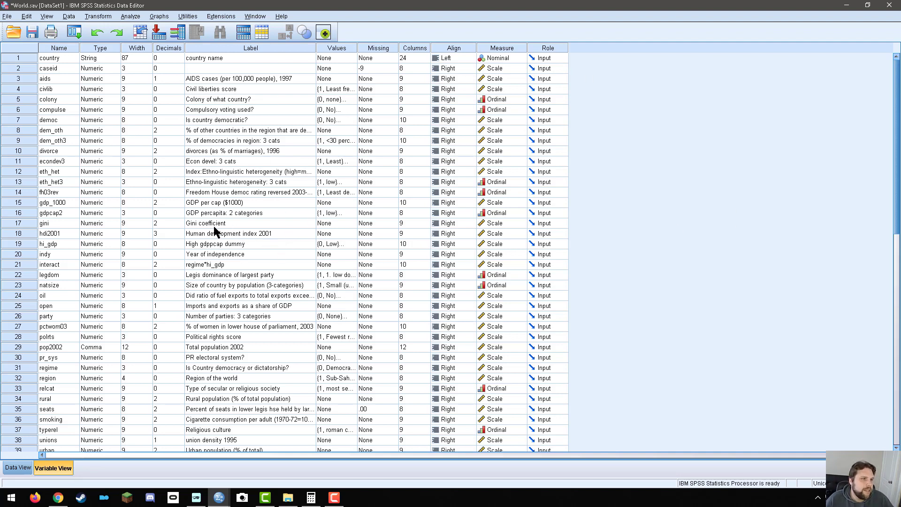
Select the entire row of the Year of independence variable (indy) in the variable list.
click(197, 234)
click(201, 244)
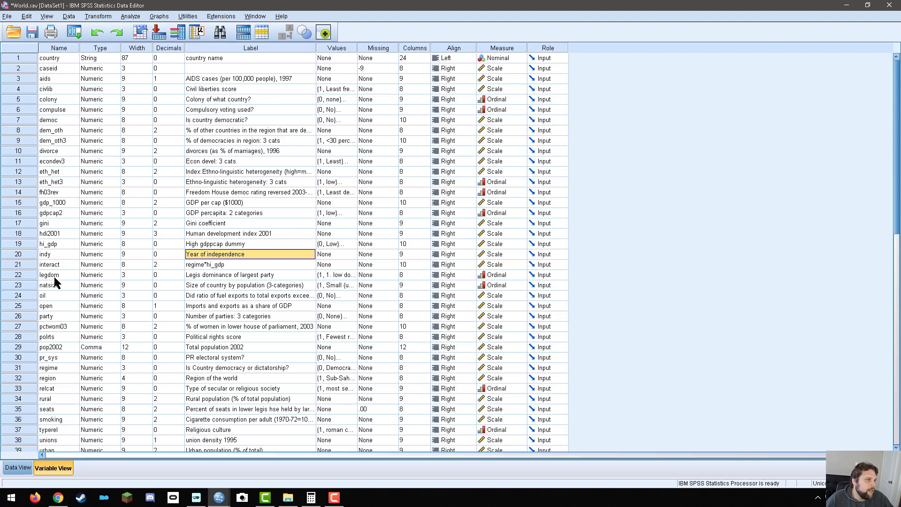
click(18, 247)
click(18, 254)
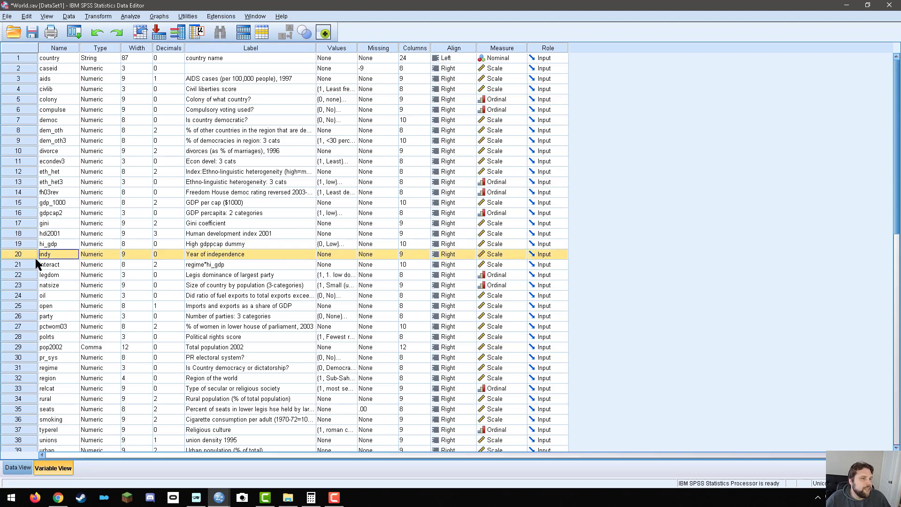
click(132, 18)
mouse_move(147, 42)
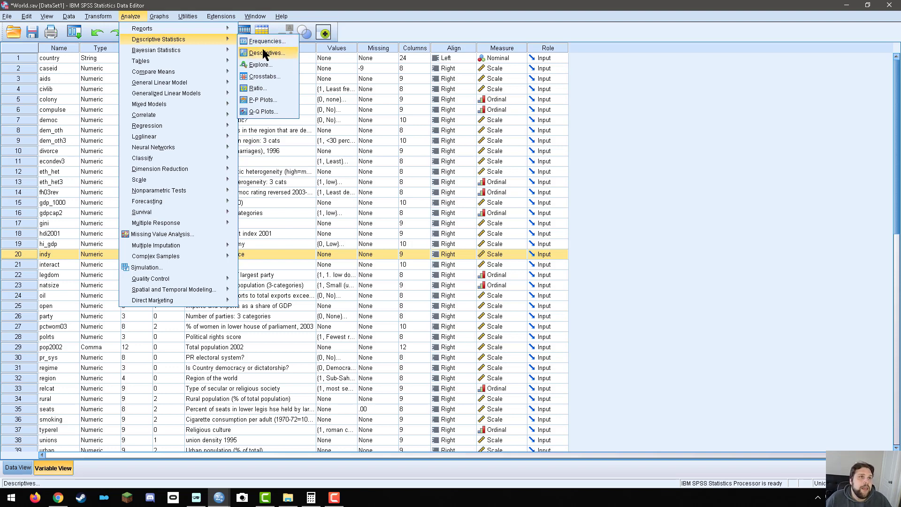
click(264, 42)
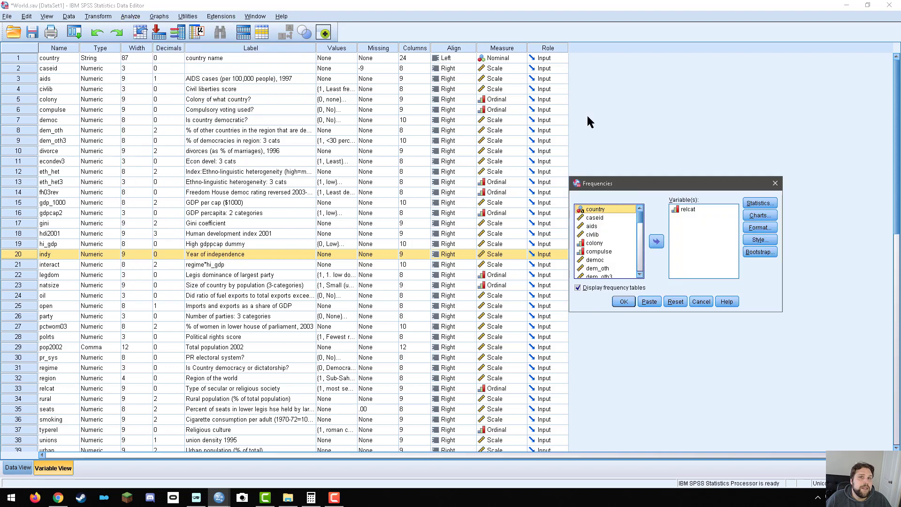
click(694, 210)
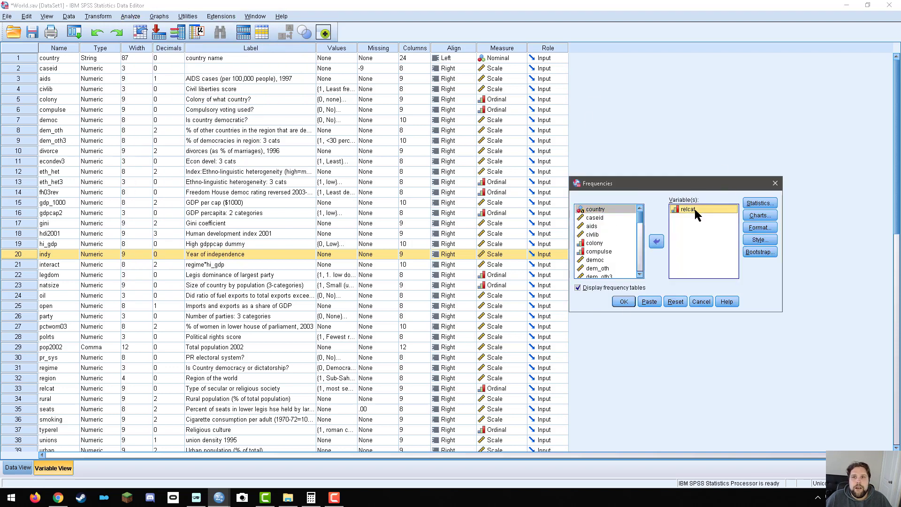
click(663, 242)
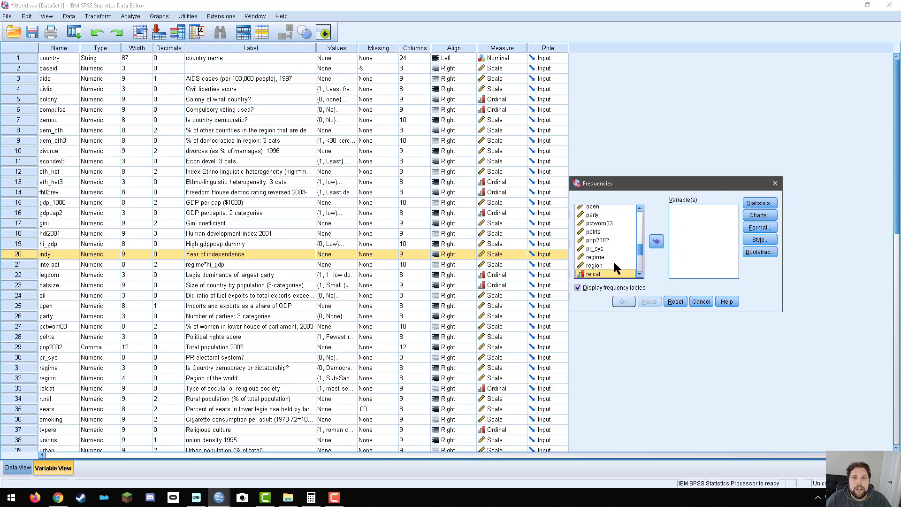
scroll(615, 264, up, 6)
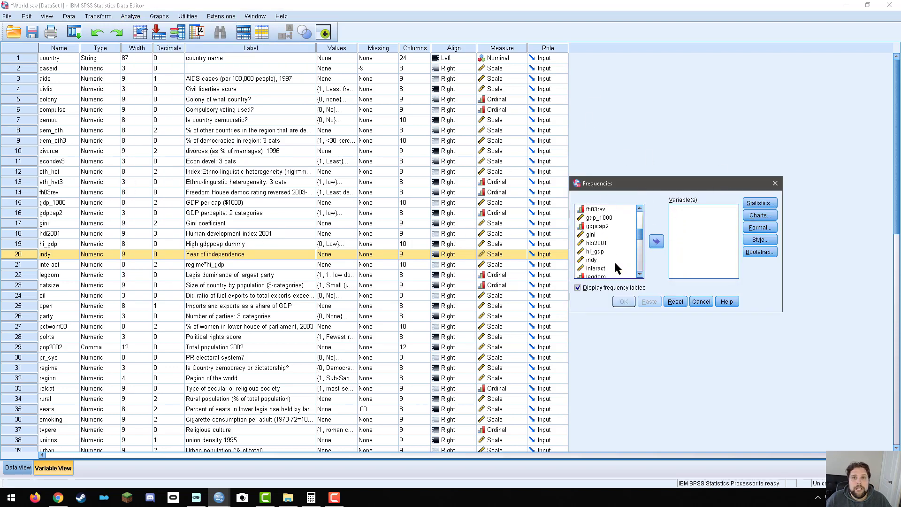
click(774, 183)
Open the Frequencies analysis and remove relcat from the variables to analyze.
click(132, 18)
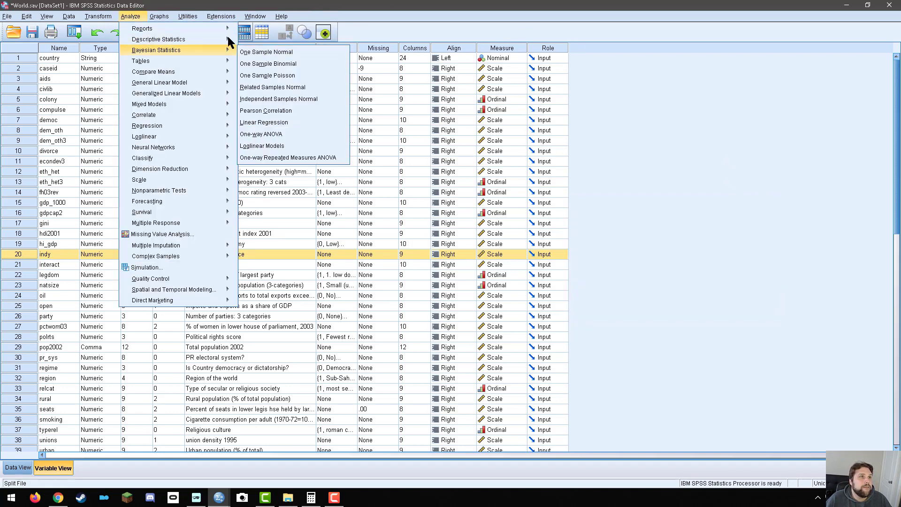
click(256, 43)
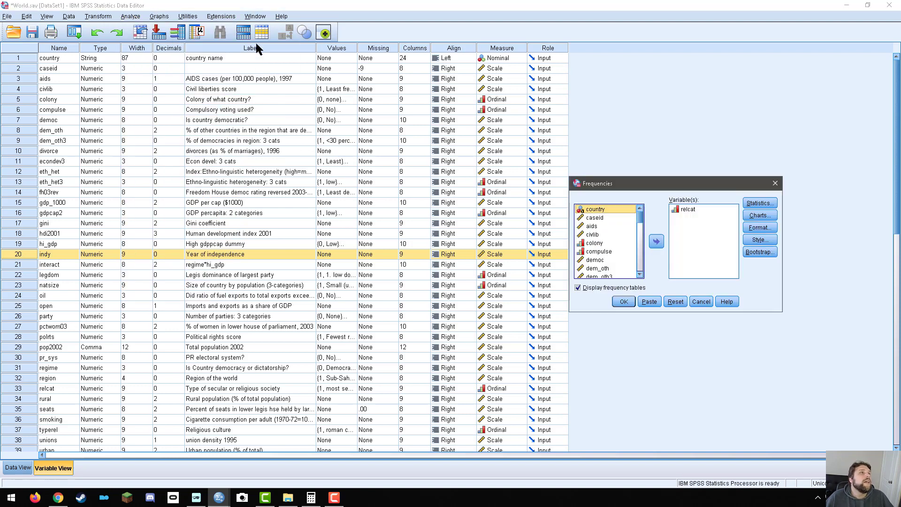
click(656, 242)
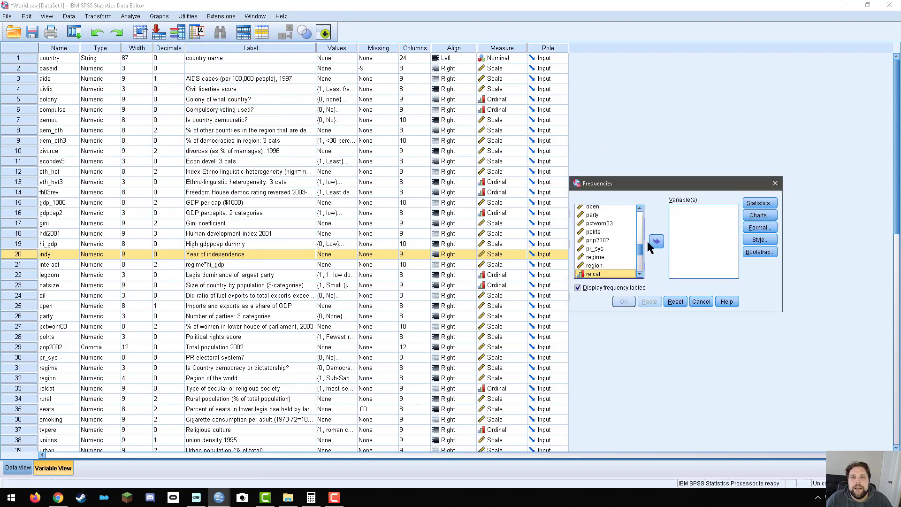
scroll(606, 249, up, 3)
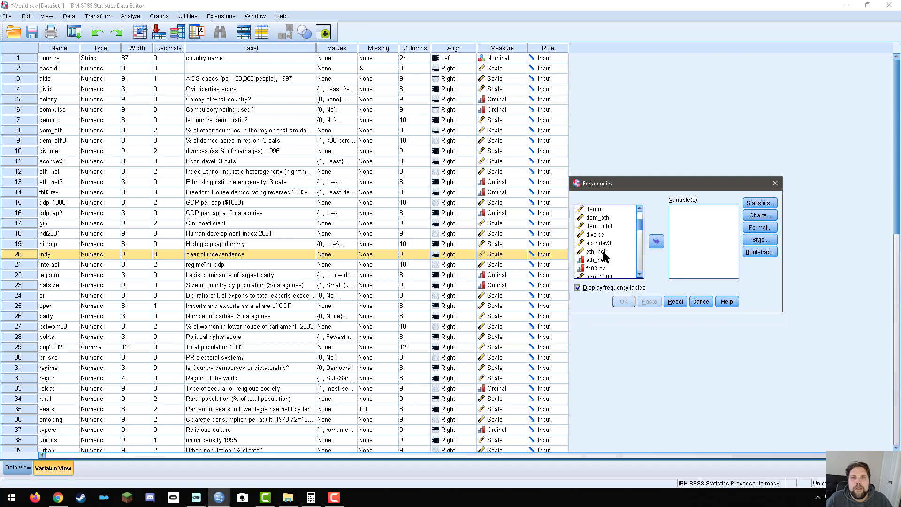
click(597, 243)
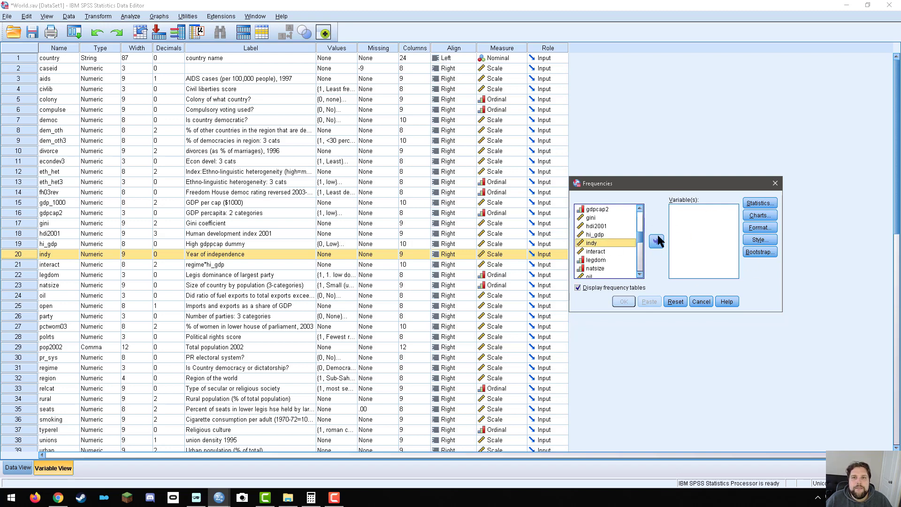
Display the source variables in the Frequencies dialog by label, and restore the display by variable name.
right_click(601, 227)
click(621, 250)
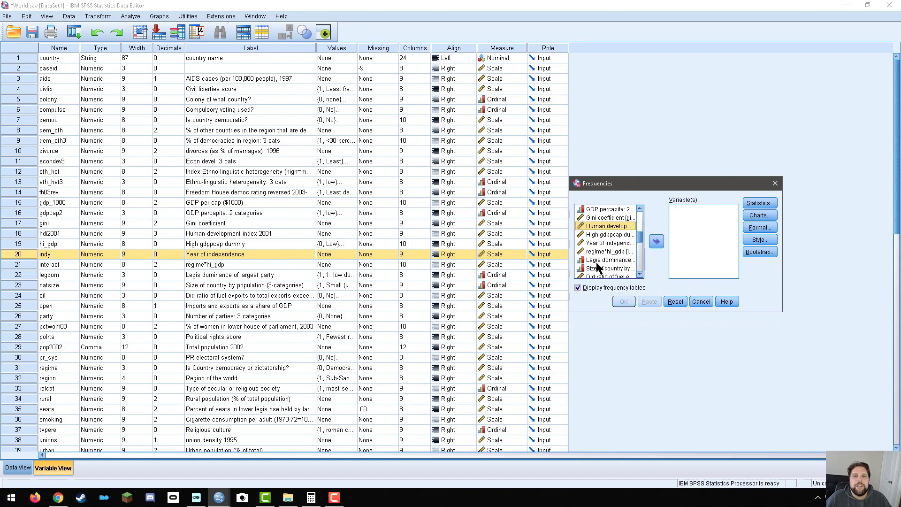
right_click(605, 231)
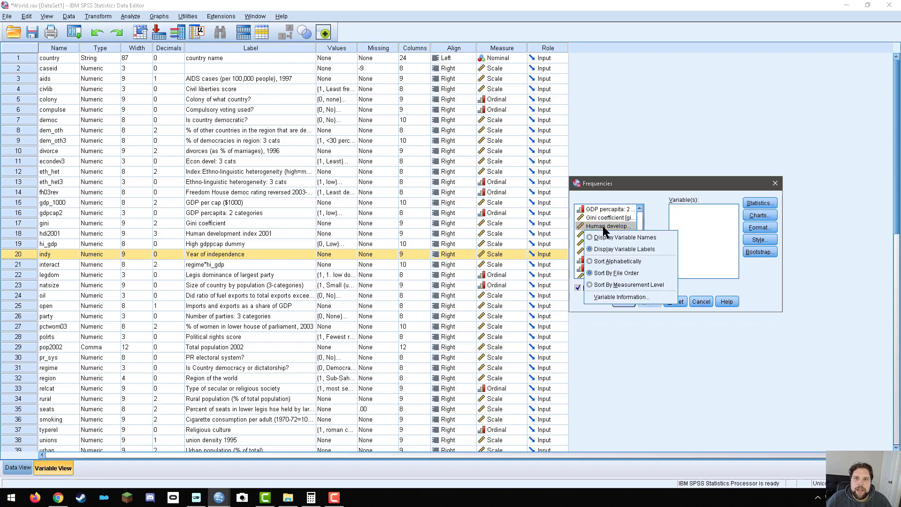
click(606, 237)
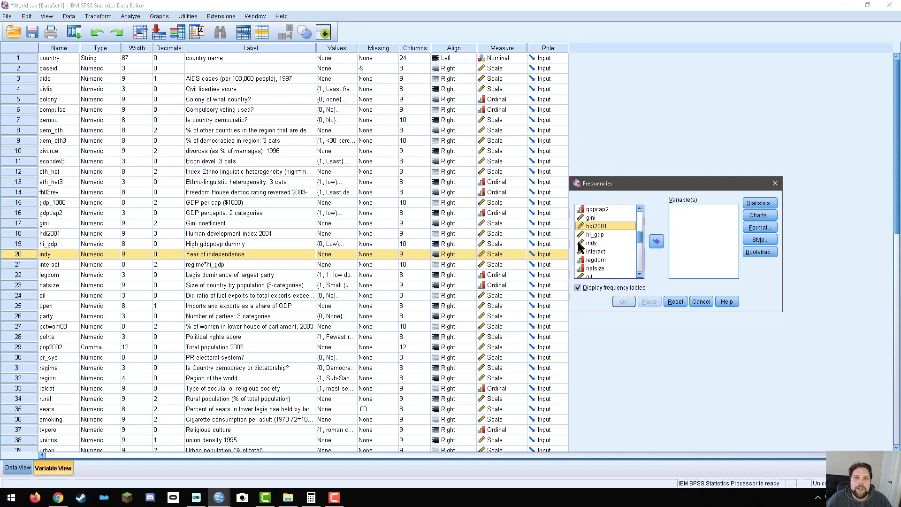
Add indy to the variables to analyze and run the Frequencies analysis.
click(593, 243)
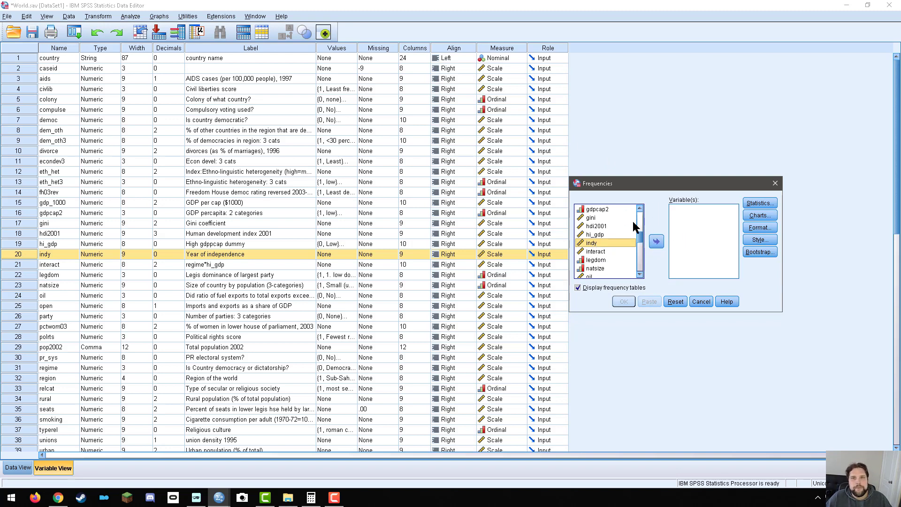
click(657, 244)
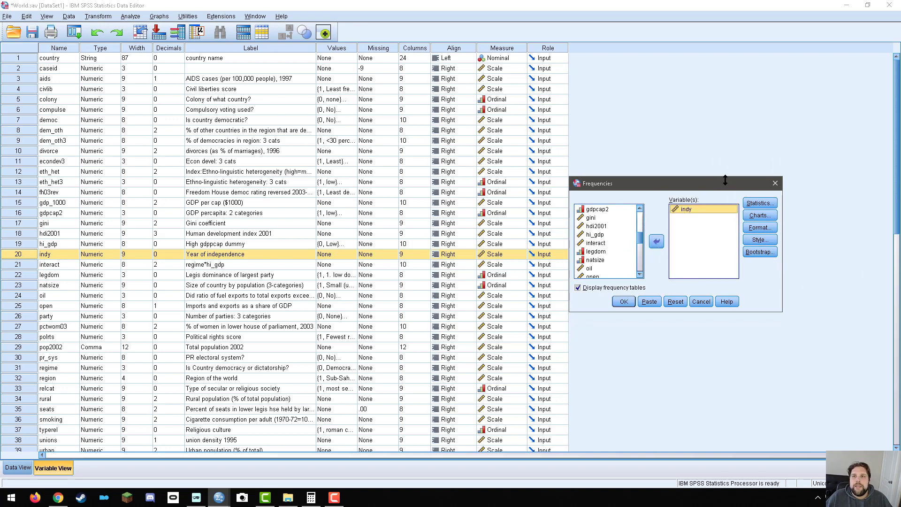
click(621, 302)
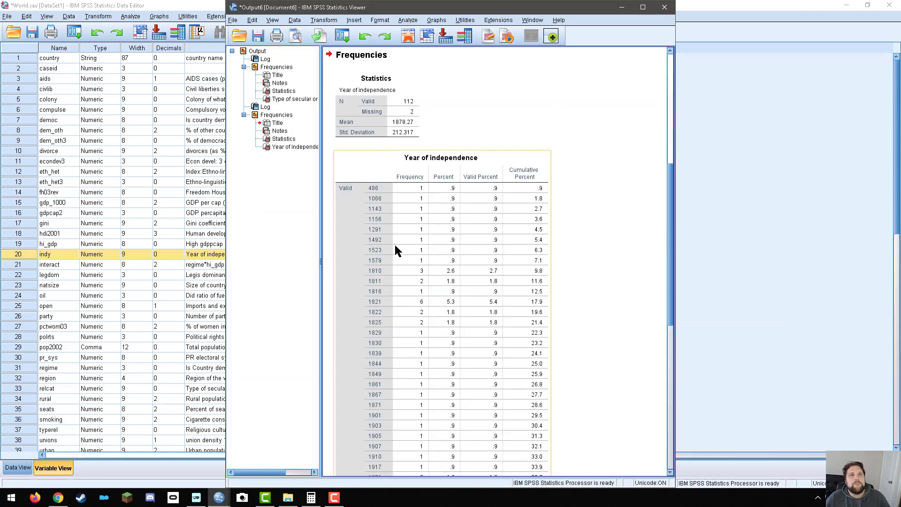
Review the Year of independence statistics and frequency table, and close the output without saving it.
click(372, 104)
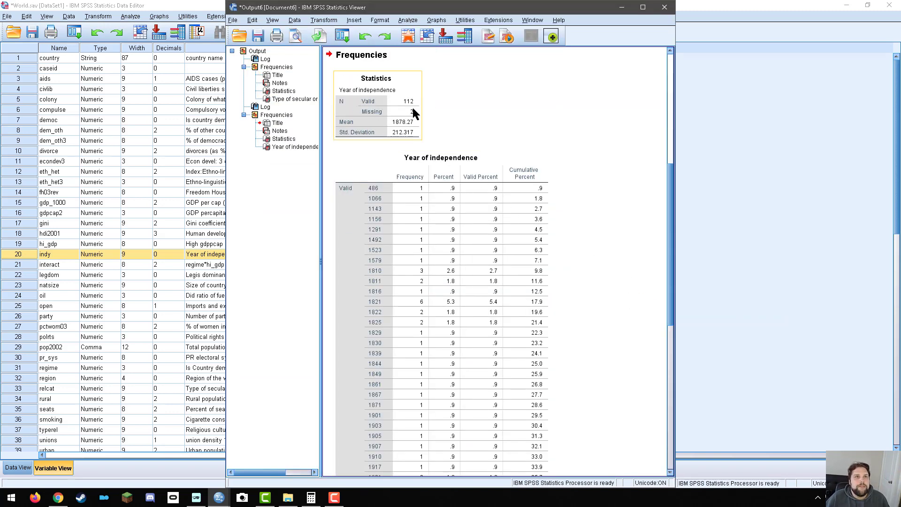
click(461, 186)
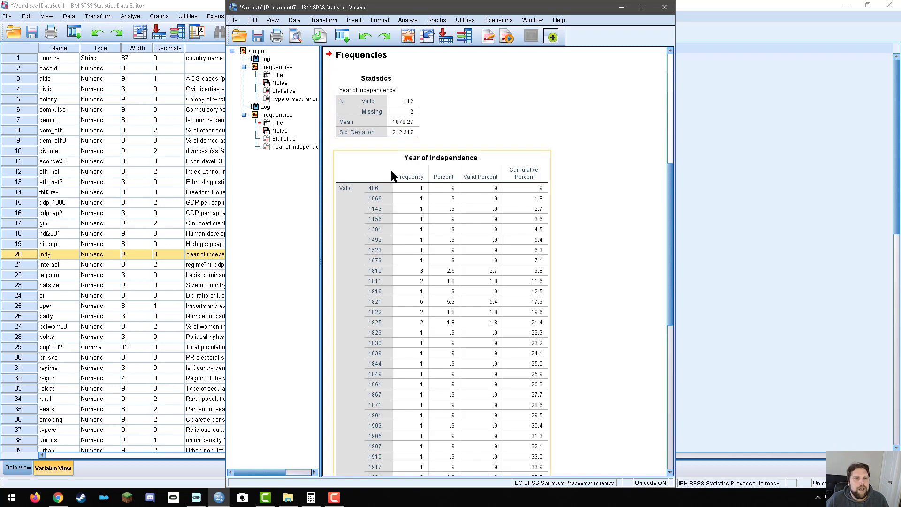
scroll(446, 206, down, 10)
scroll(469, 240, up, 15)
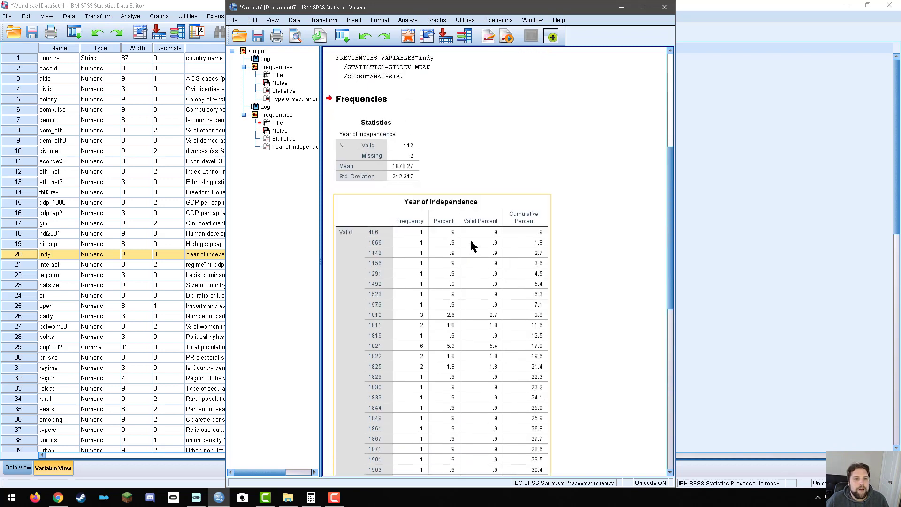
scroll(469, 239, down, 5)
click(665, 7)
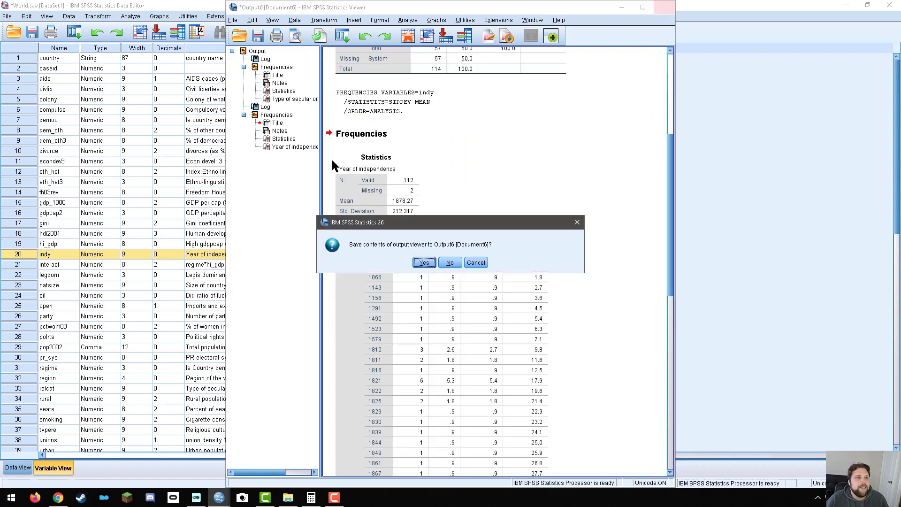
click(453, 263)
Rerun Frequencies for indy with the mean and standard deviation turned off, and look over the Year of independence frequency table.
click(130, 16)
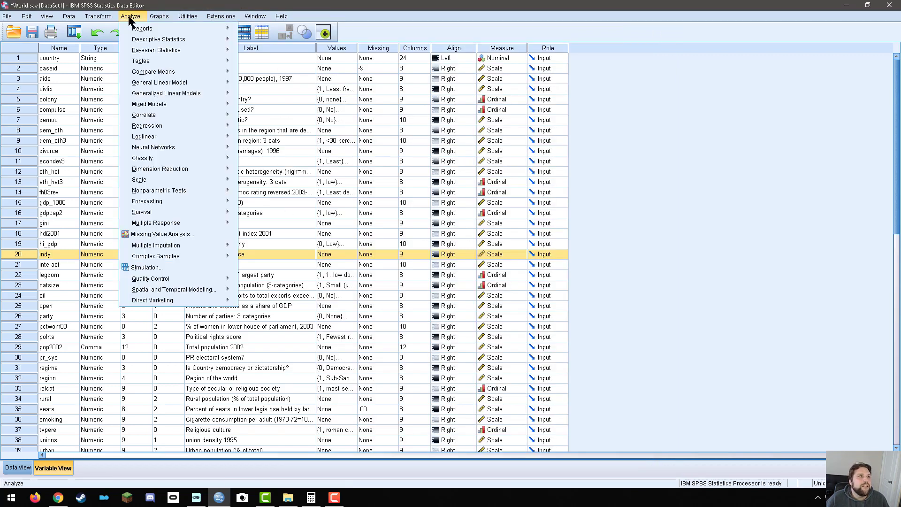
mouse_move(143, 39)
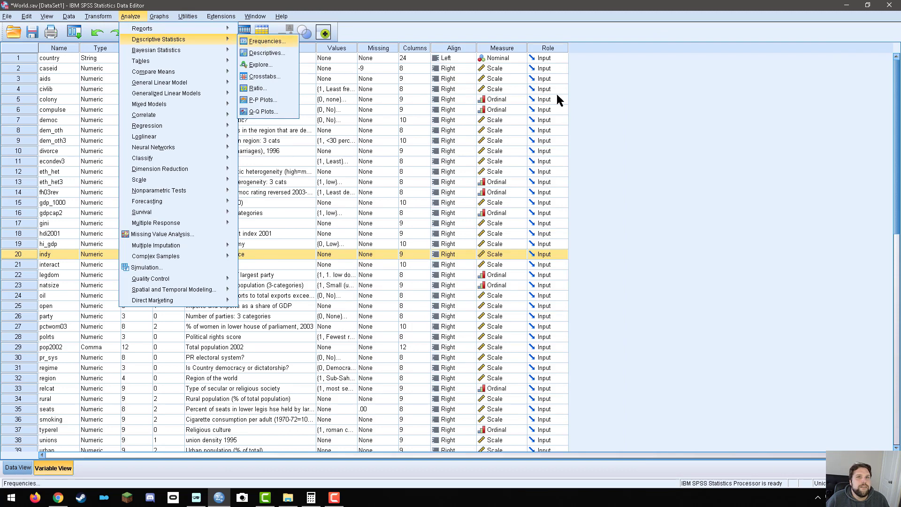
click(264, 42)
click(753, 207)
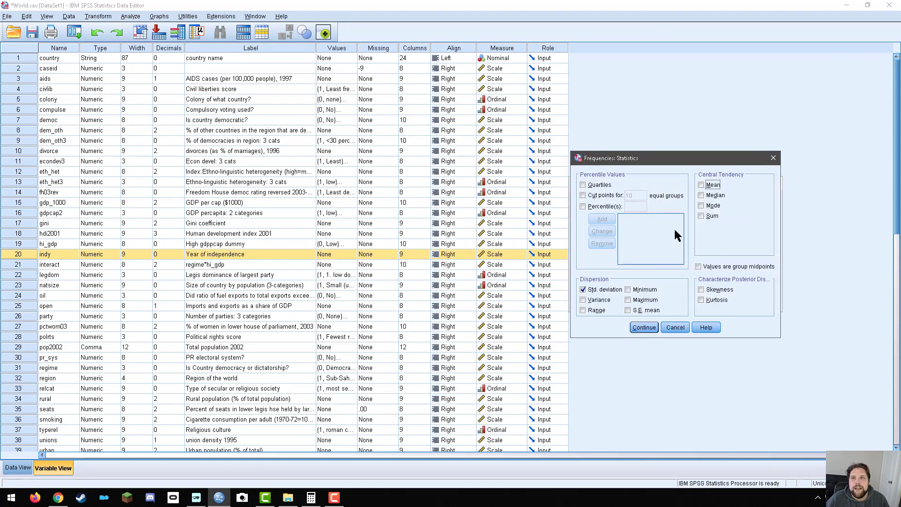
click(643, 327)
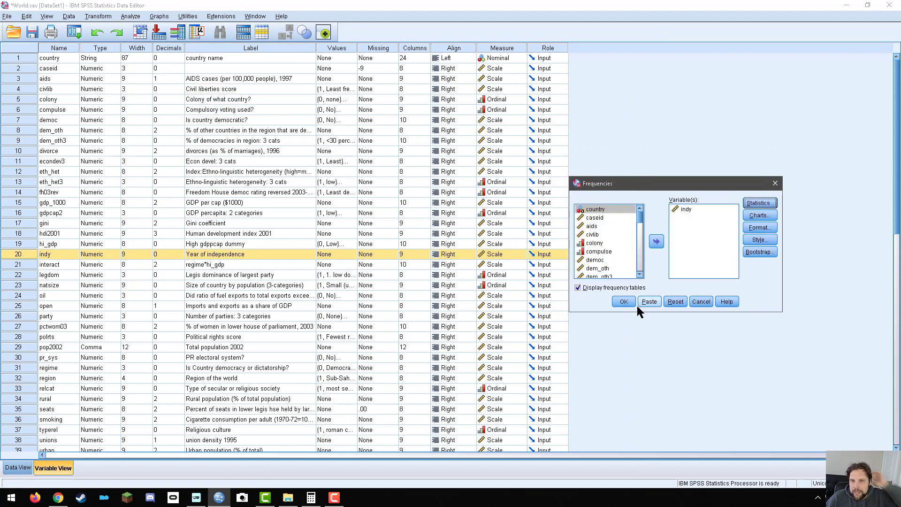
click(627, 302)
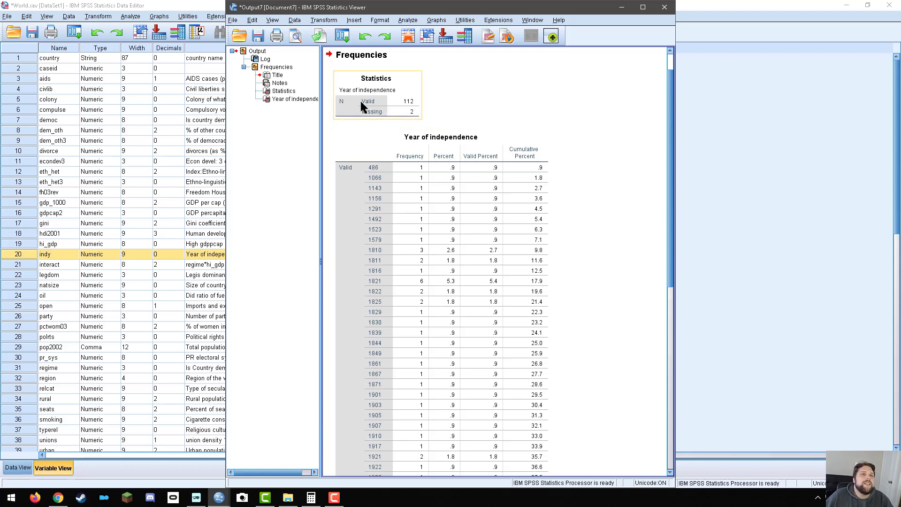
scroll(454, 206, down, 10)
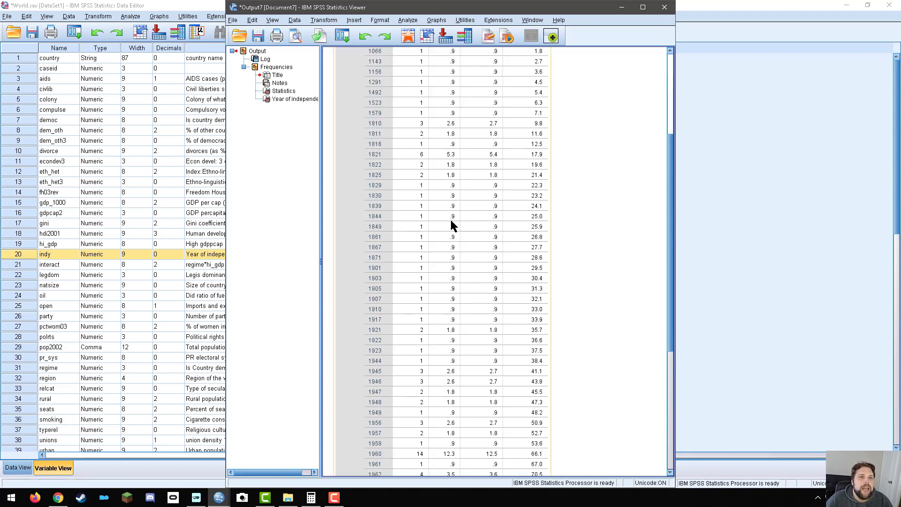
scroll(428, 254, up, 12)
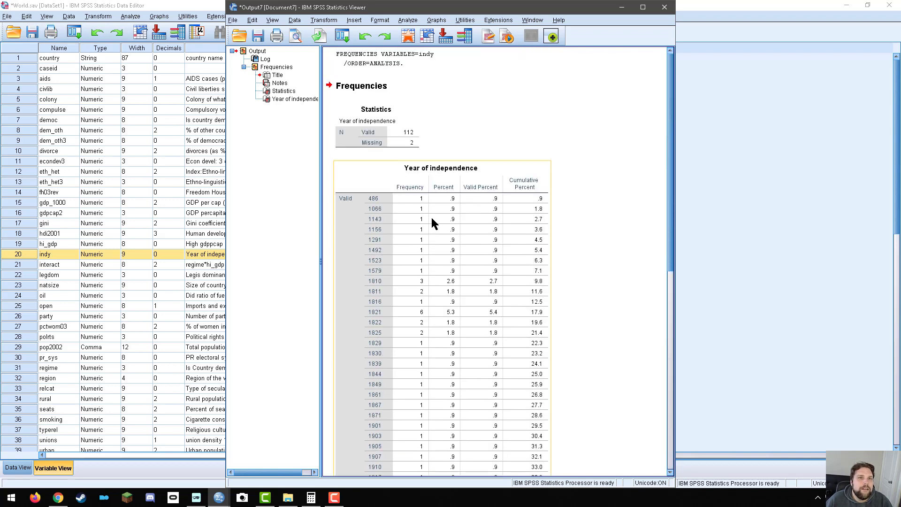
Examine the Frequency, Percent and Valid Percent columns of the Year of independence table, including its valid, missing and total rows.
scroll(433, 230, down, 10)
scroll(440, 268, up, 10)
scroll(382, 207, down, 10)
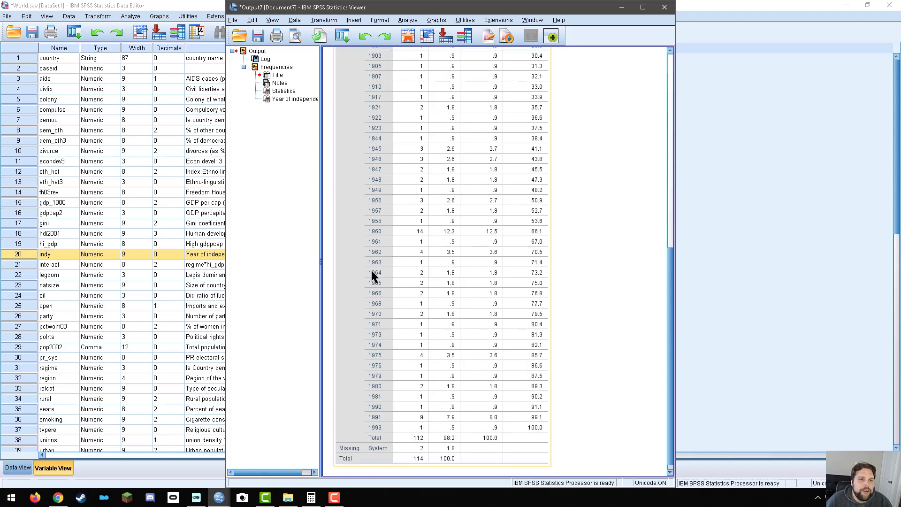
scroll(379, 429, up, 10)
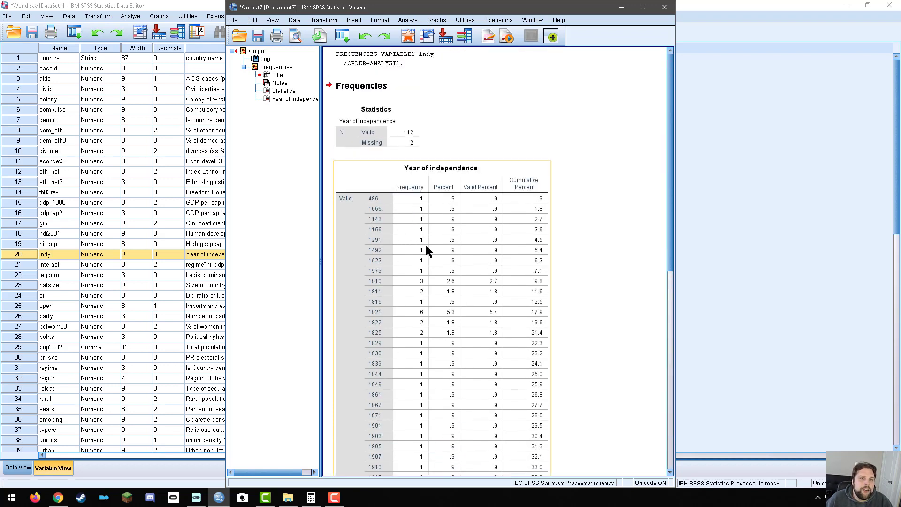
scroll(425, 248, down, 10)
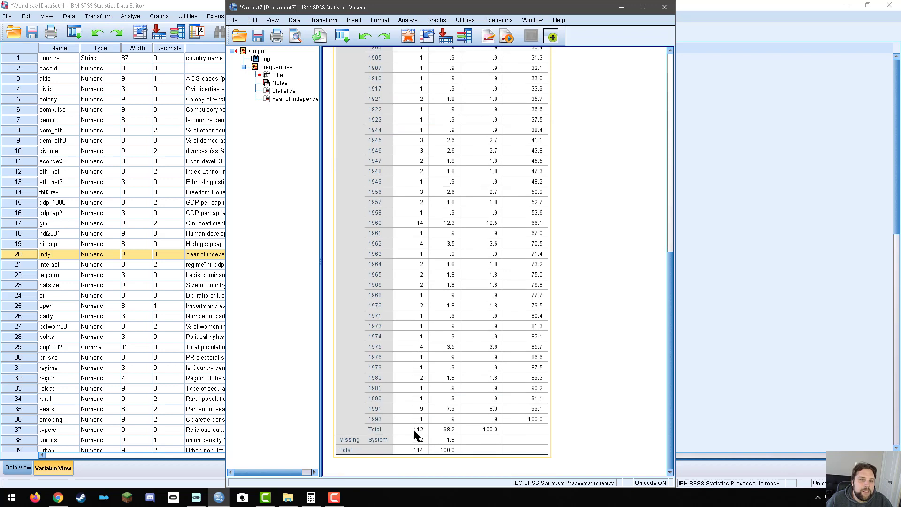
scroll(413, 429, up, 10)
scroll(413, 311, down, 8)
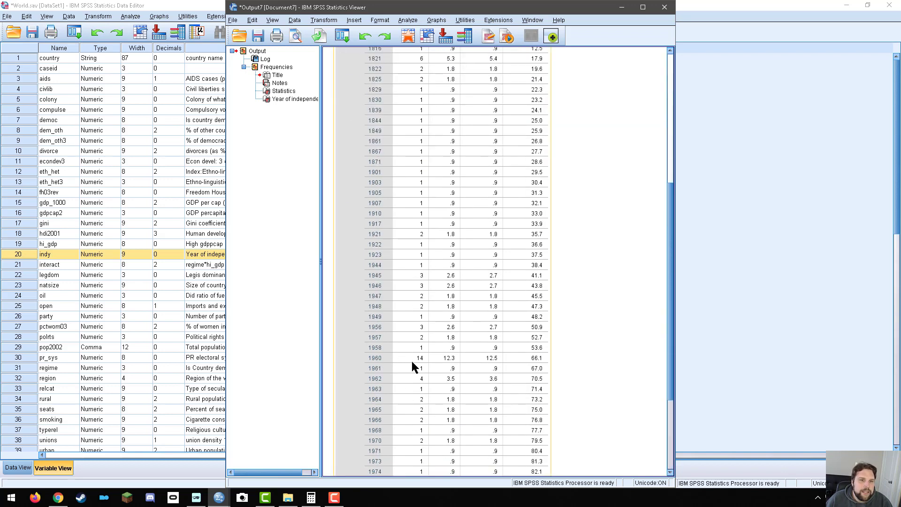
scroll(375, 360, down, 3)
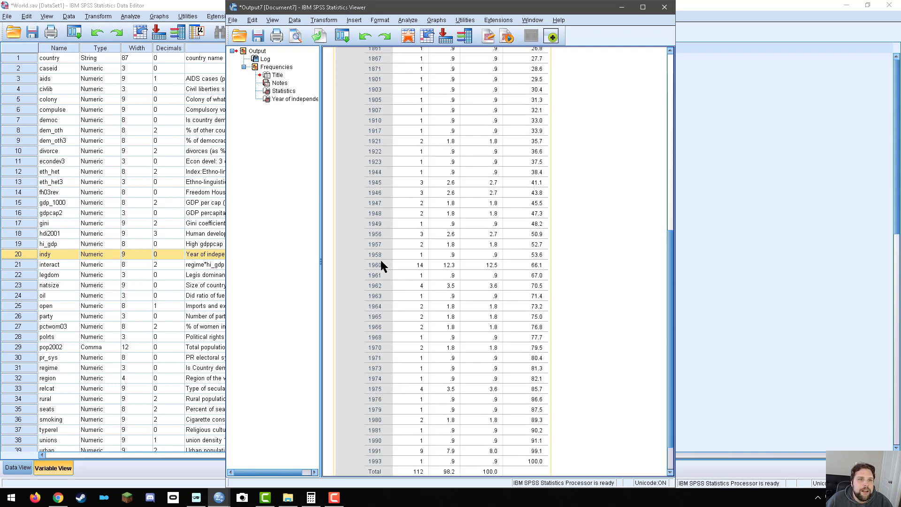
scroll(506, 267, up, 7)
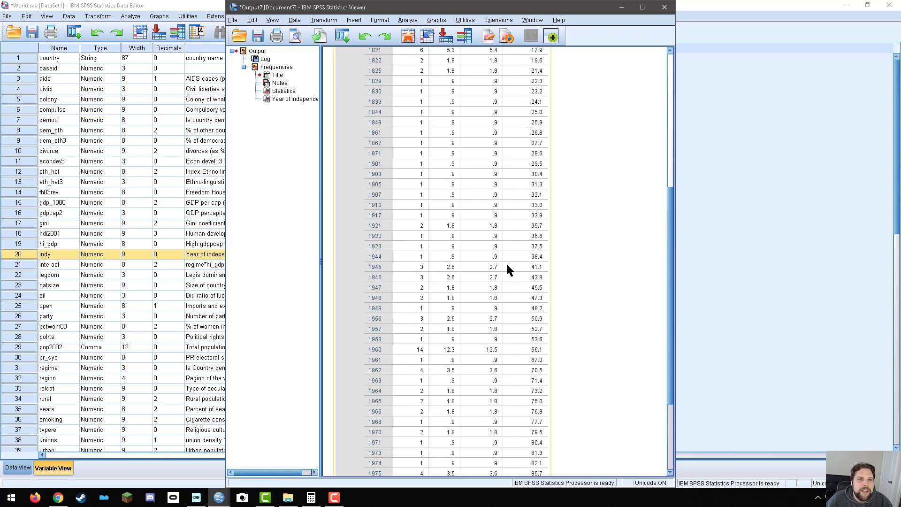
scroll(500, 272, up, 4)
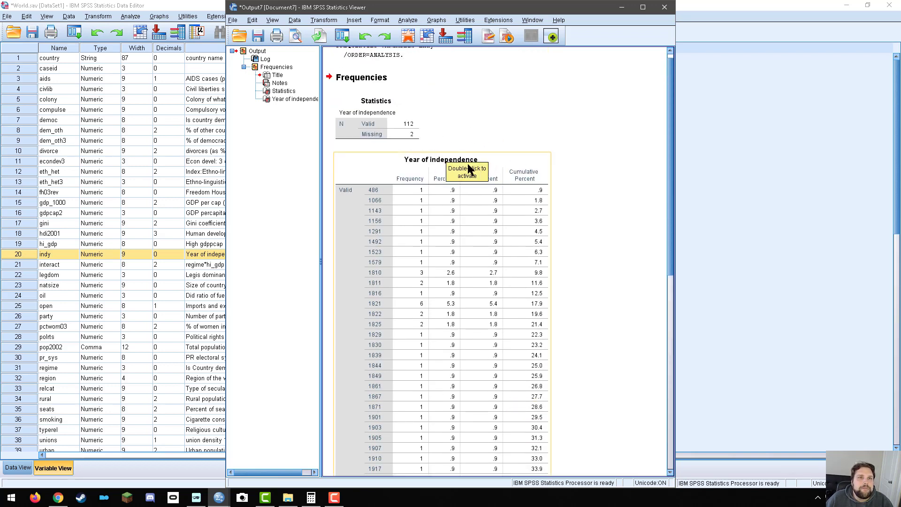
scroll(438, 303, down, 15)
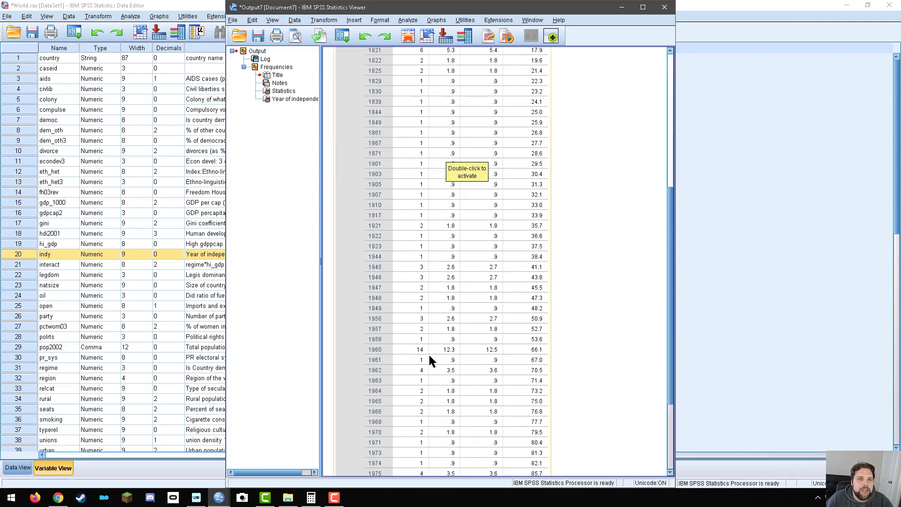
scroll(429, 365, up, 12)
scroll(437, 382, up, 3)
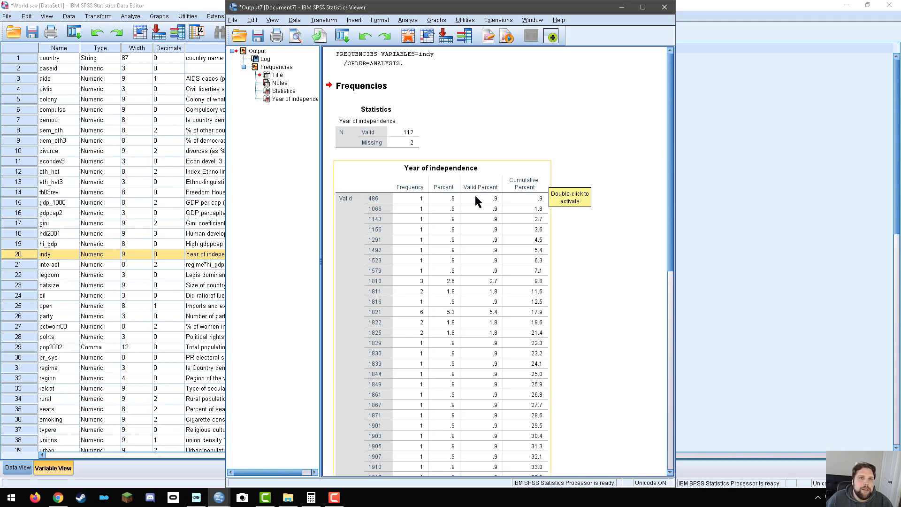
scroll(475, 199, down, 12)
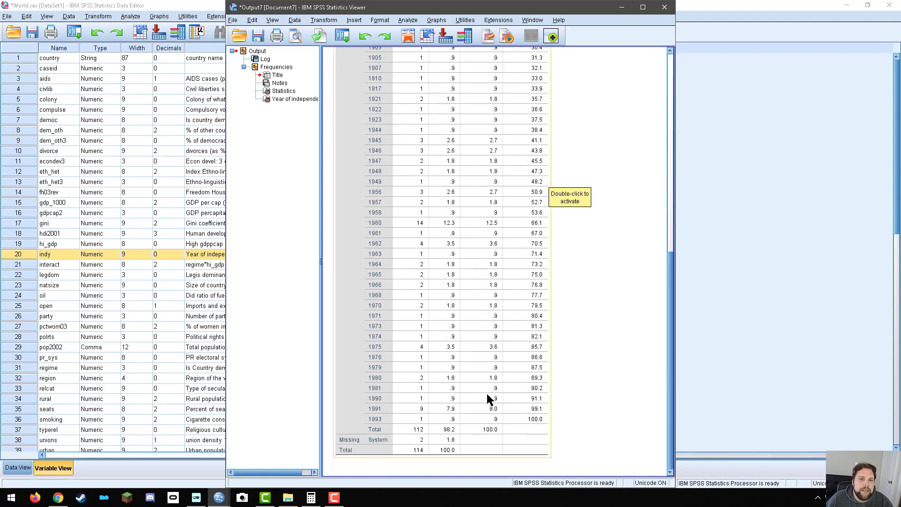
Examine the Cumulative Percent column of the Year of independence table, and close the output without saving it.
scroll(486, 426, up, 12)
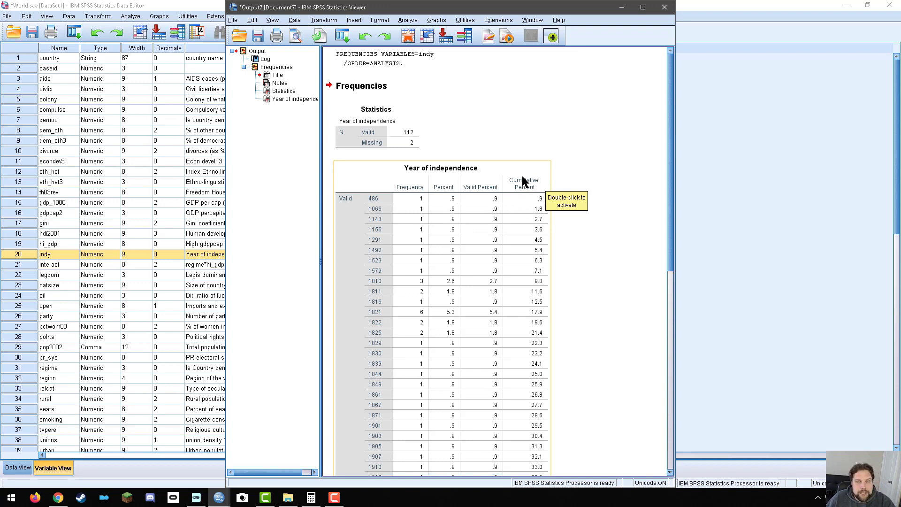
scroll(539, 205, down, 3)
scroll(541, 207, up, 3)
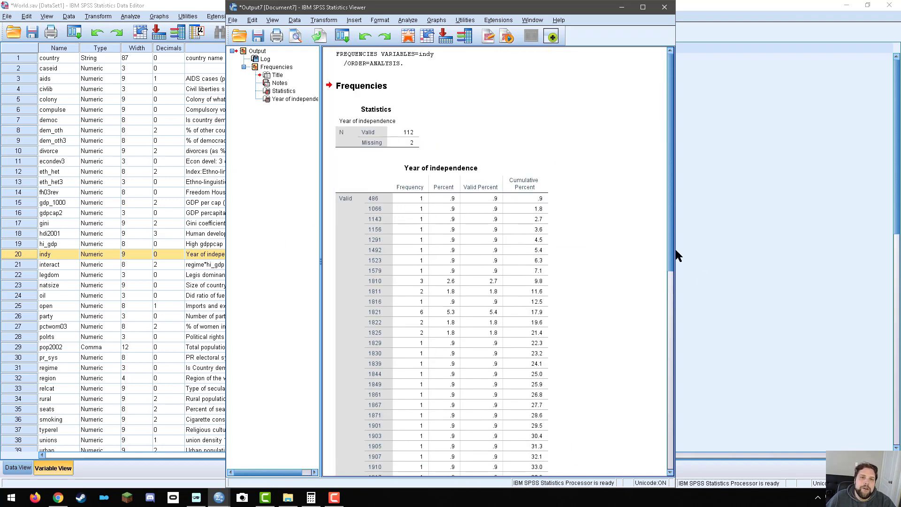
scroll(537, 270, down, 3)
scroll(539, 245, up, 3)
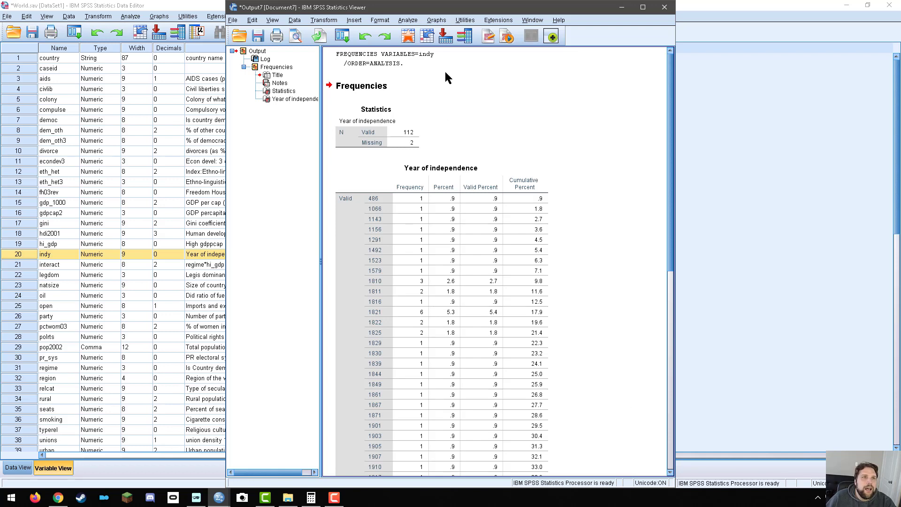
scroll(564, 390, down, 3)
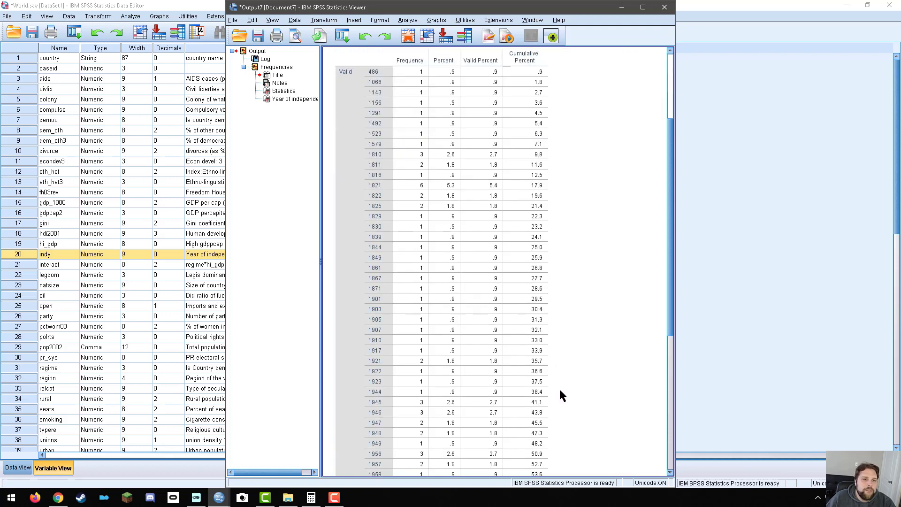
scroll(574, 360, down, 6)
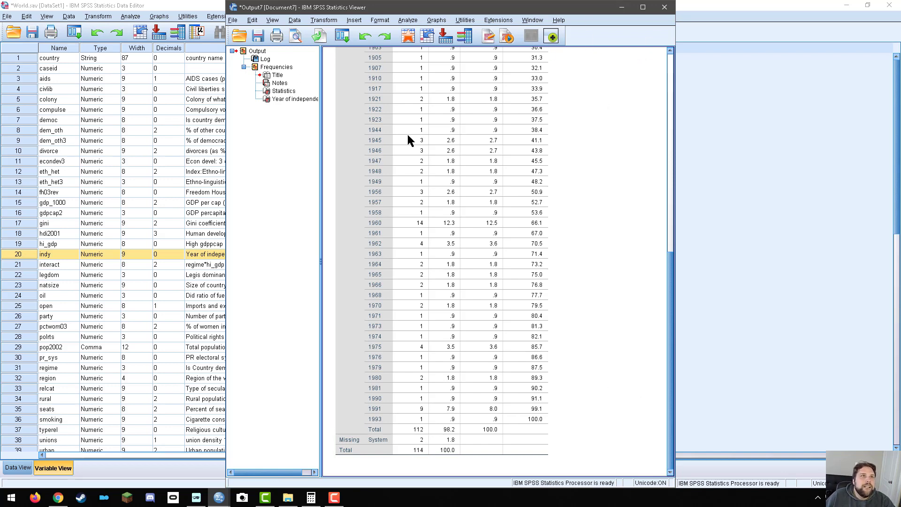
scroll(605, 252, up, 5)
scroll(606, 252, up, 5)
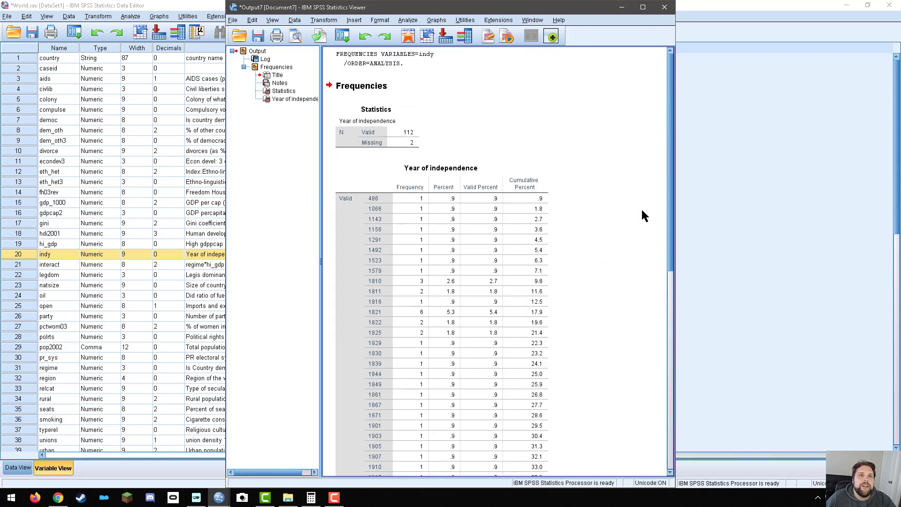
click(669, 7)
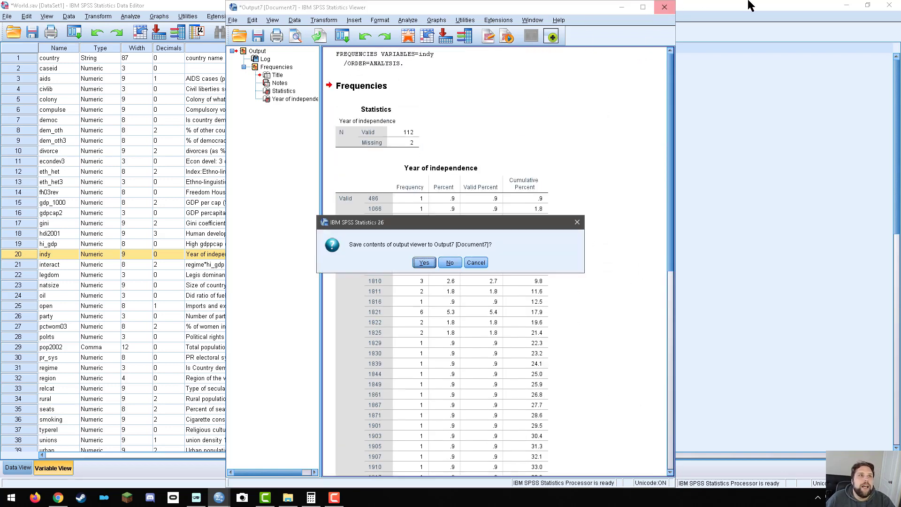
click(450, 263)
Reopen the Frequencies analysis for indy and select mean, median and mode as its central tendency statistics.
click(129, 16)
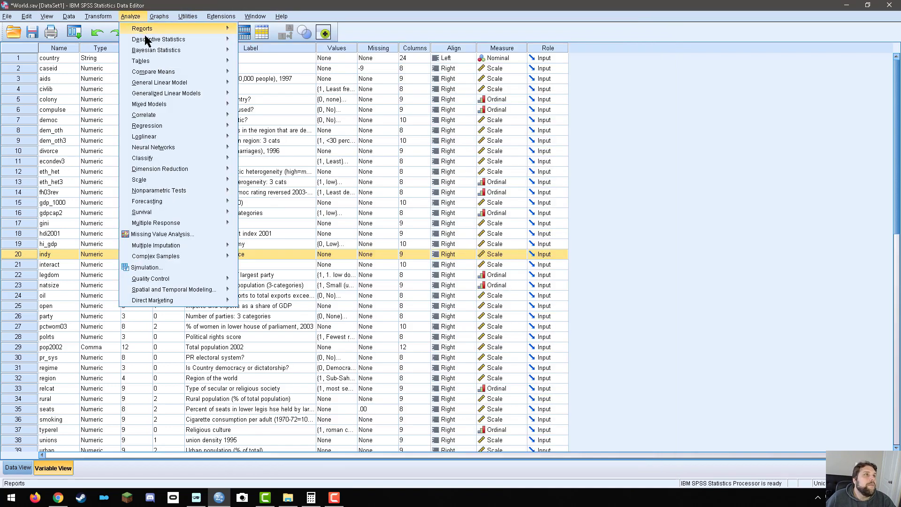
mouse_move(221, 38)
click(265, 42)
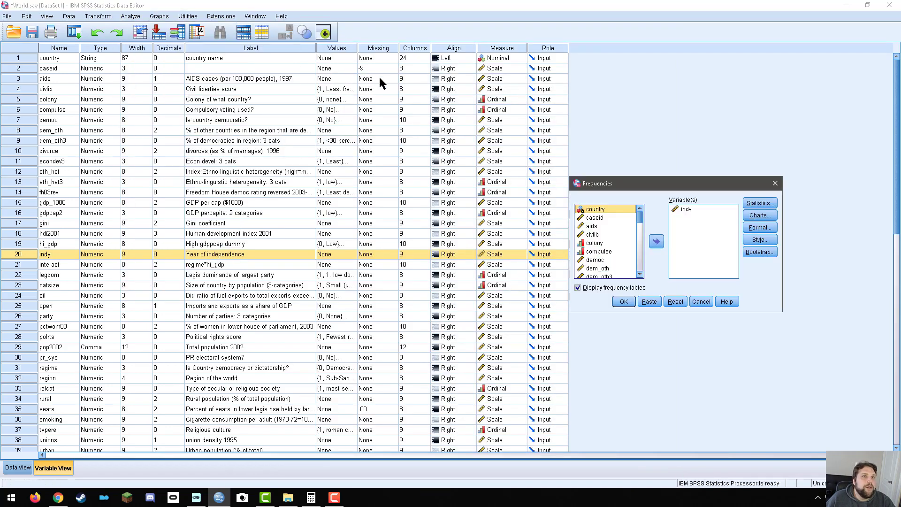
click(761, 204)
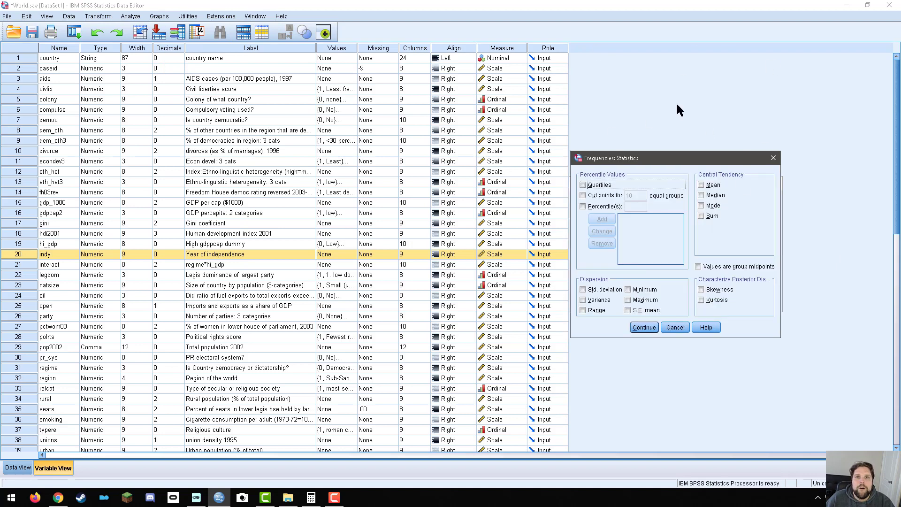
click(682, 327)
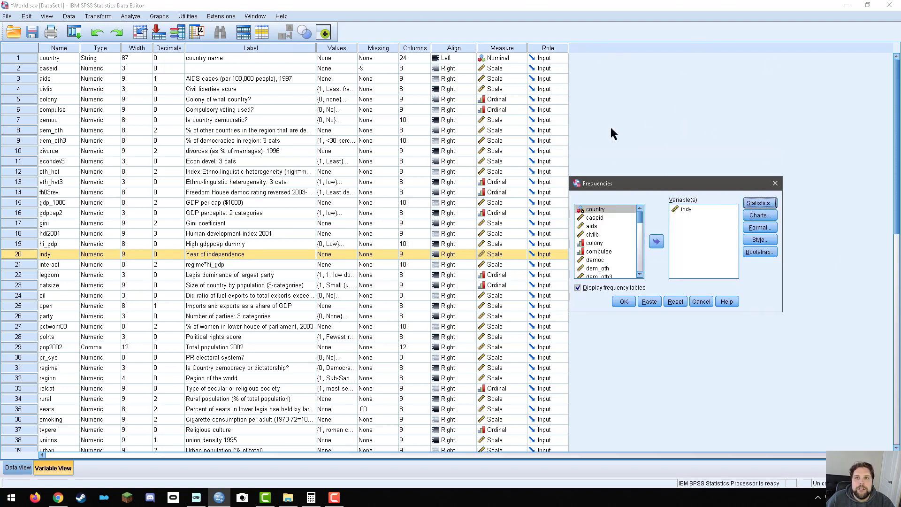
drag(660, 183, 365, 120)
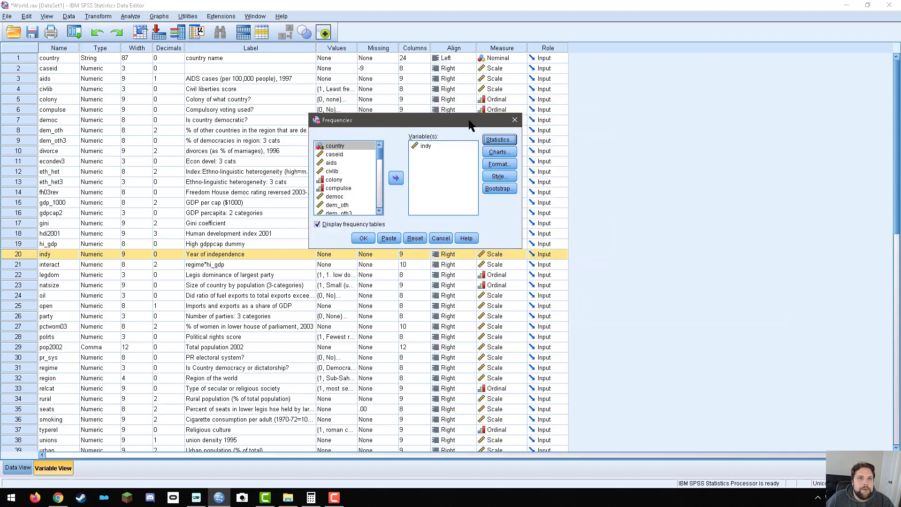
click(412, 148)
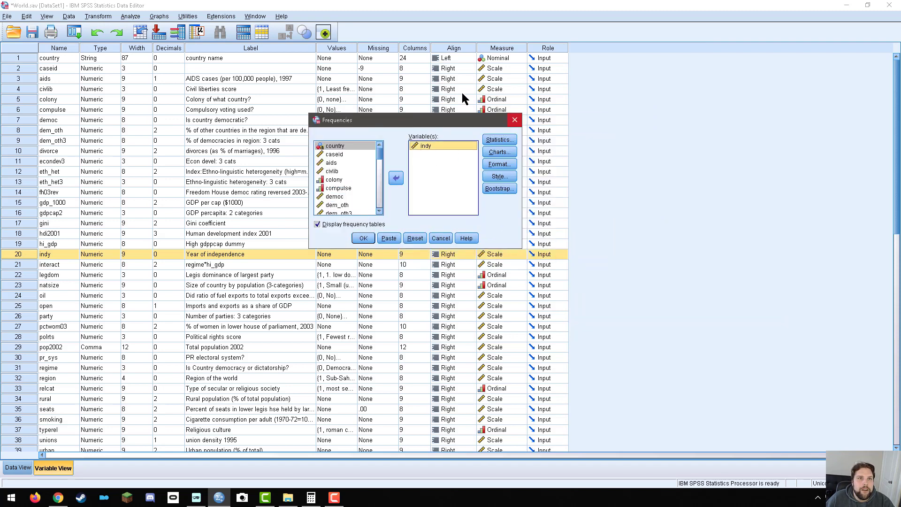
click(495, 141)
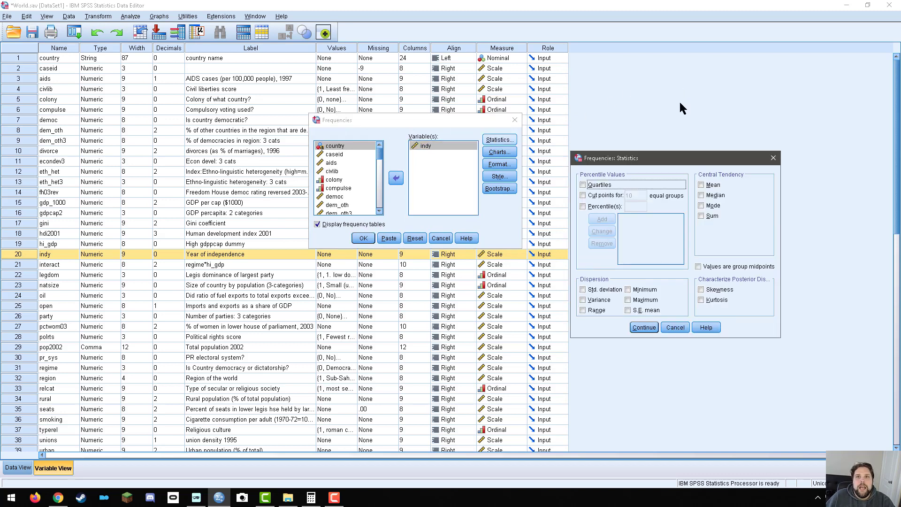
drag(671, 155, 403, 118)
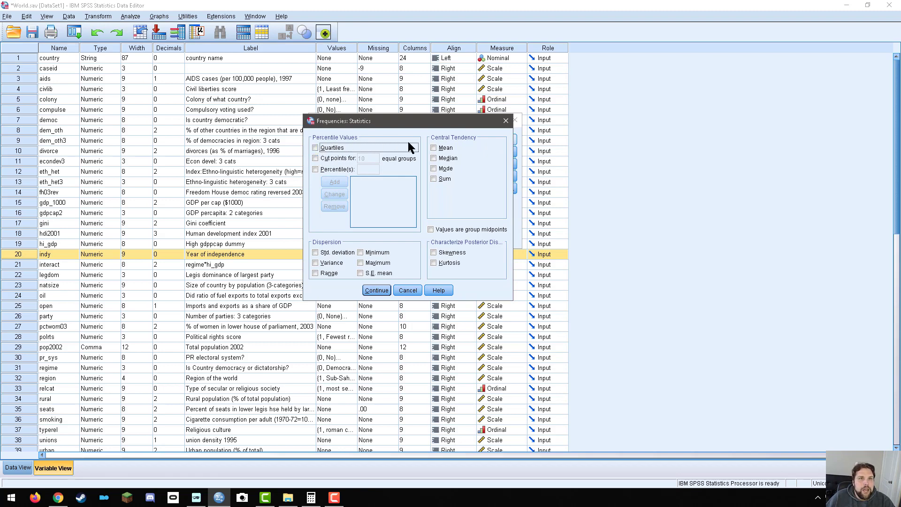
click(445, 150)
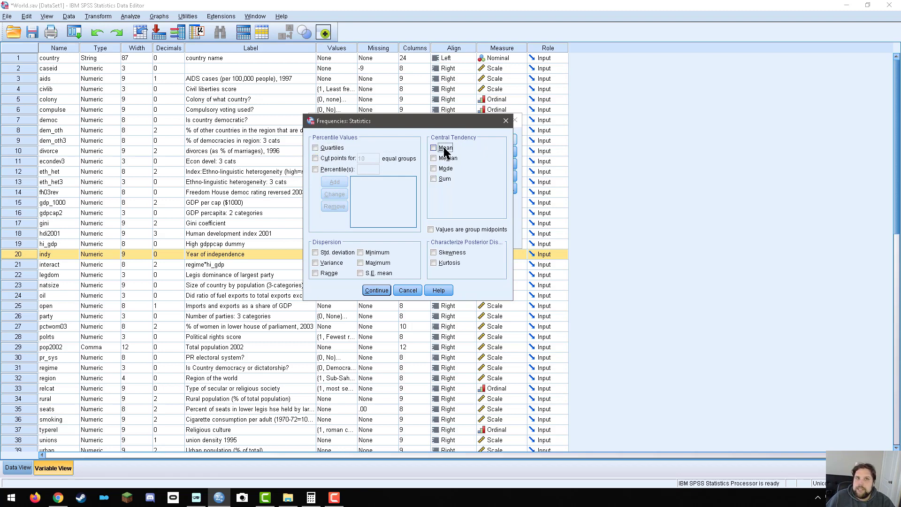
click(446, 159)
click(447, 169)
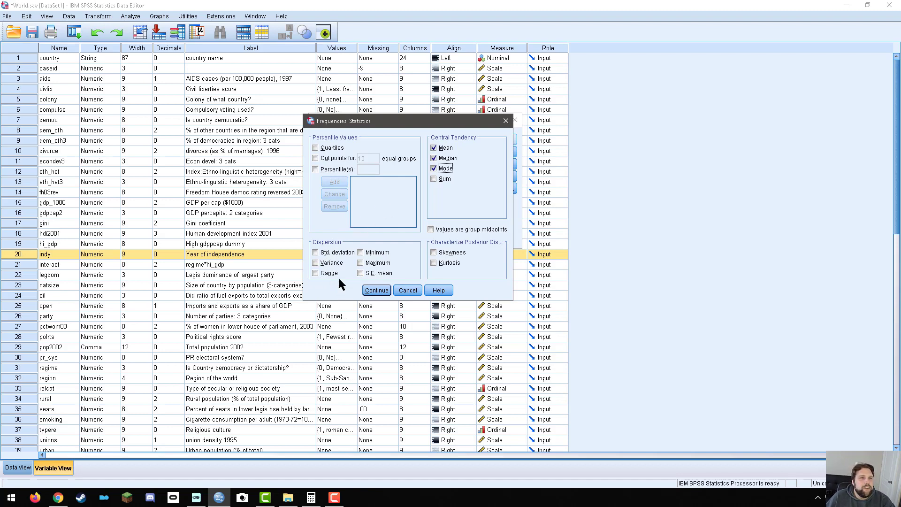
Add the standard deviation and range as dispersion statistics, leaving variance off, and run the Frequencies analysis for indy.
click(336, 255)
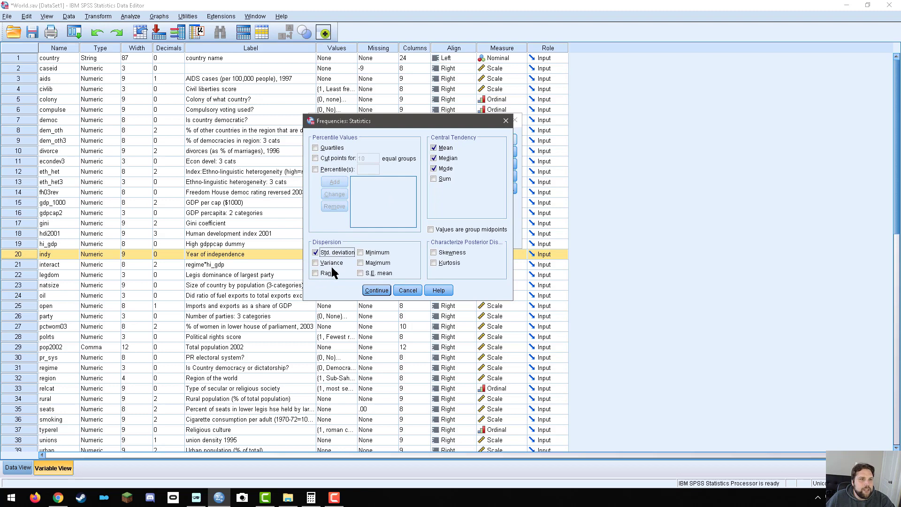
click(335, 263)
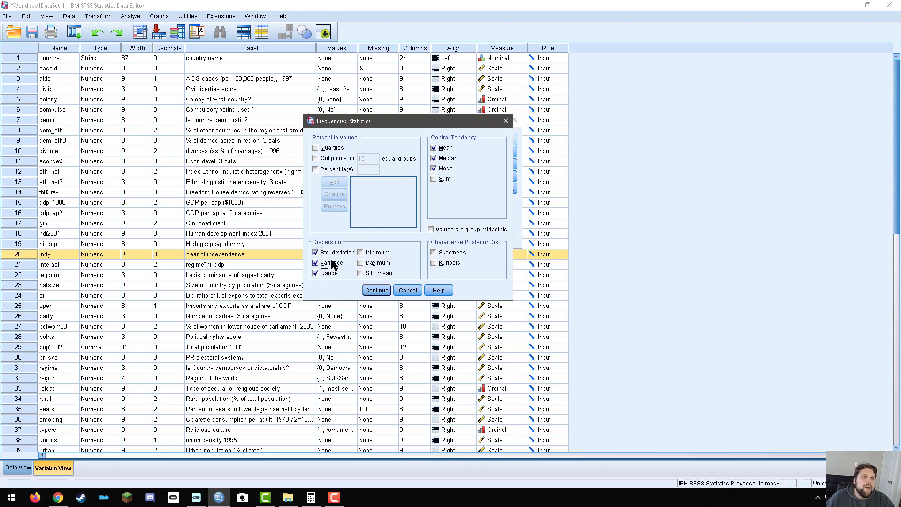
click(331, 262)
click(331, 261)
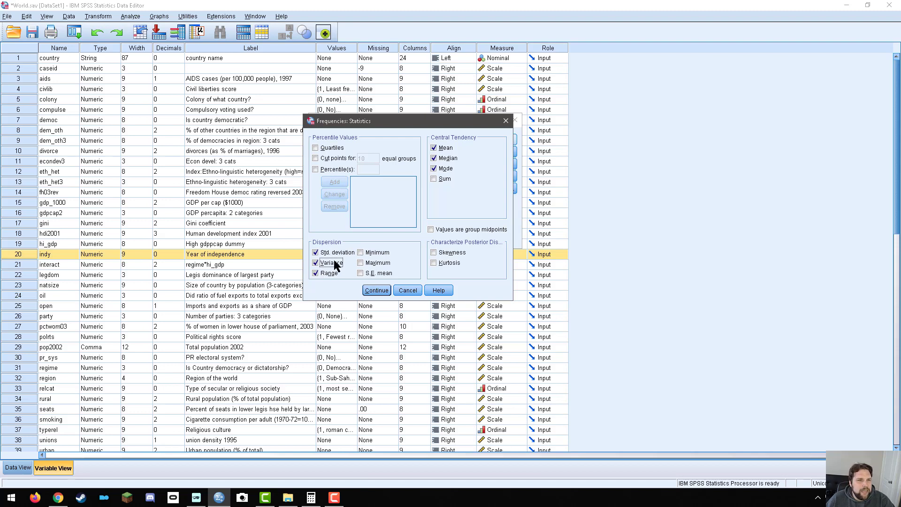
click(326, 261)
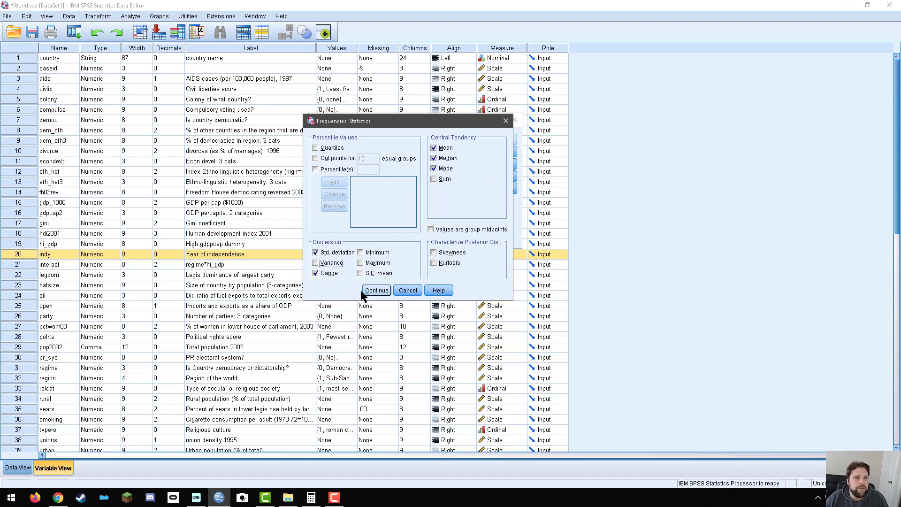
click(375, 291)
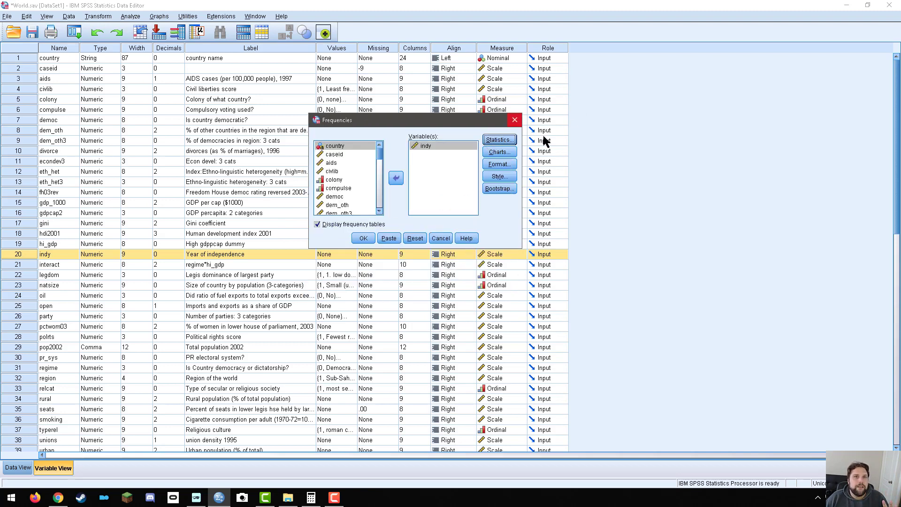
click(362, 238)
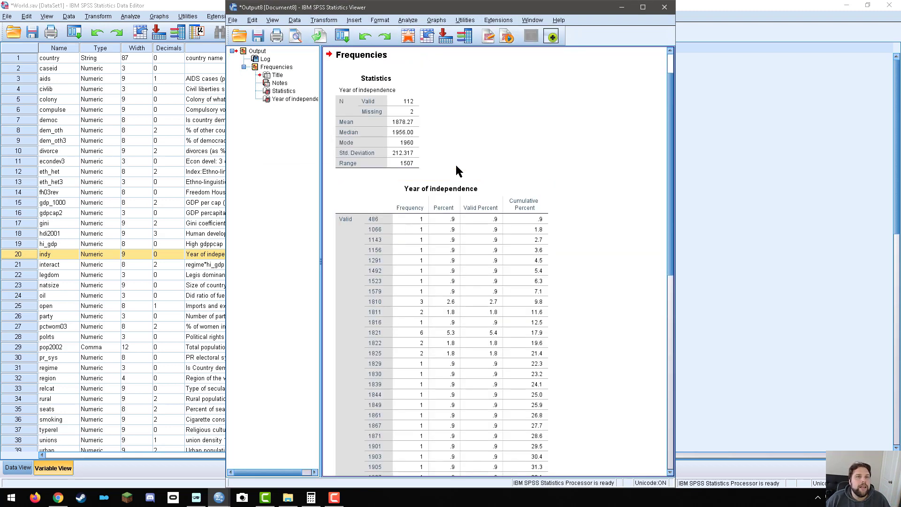
Compare the mean, median, mode, standard deviation and range of Year of independence with its frequency table, and close the output without saving it.
click(392, 113)
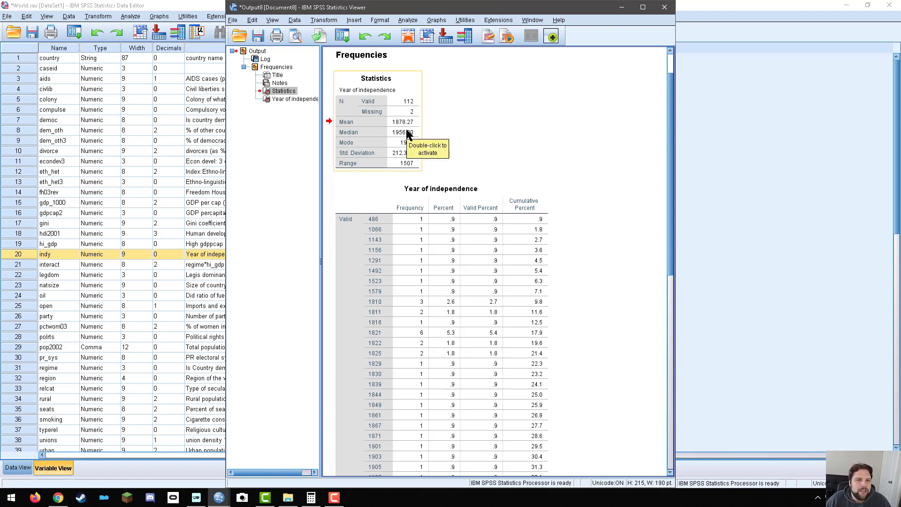
scroll(404, 439, down, 3)
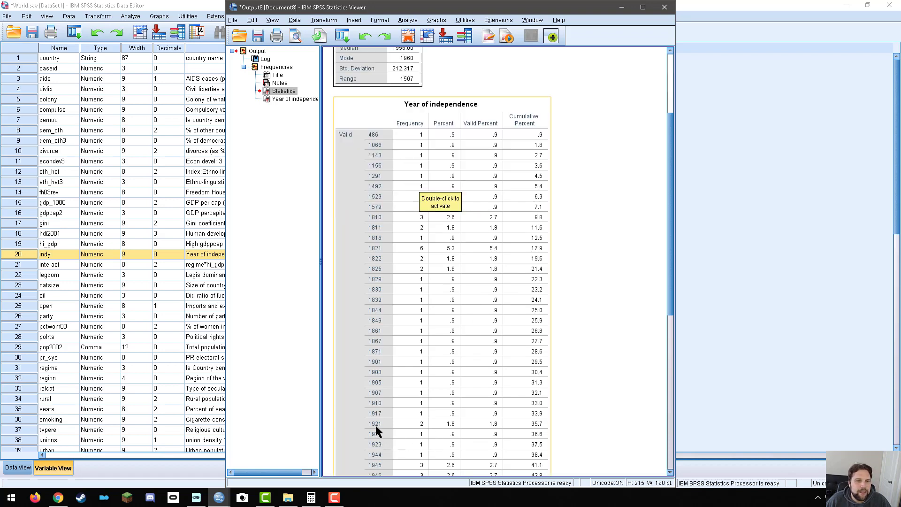
scroll(386, 432, down, 3)
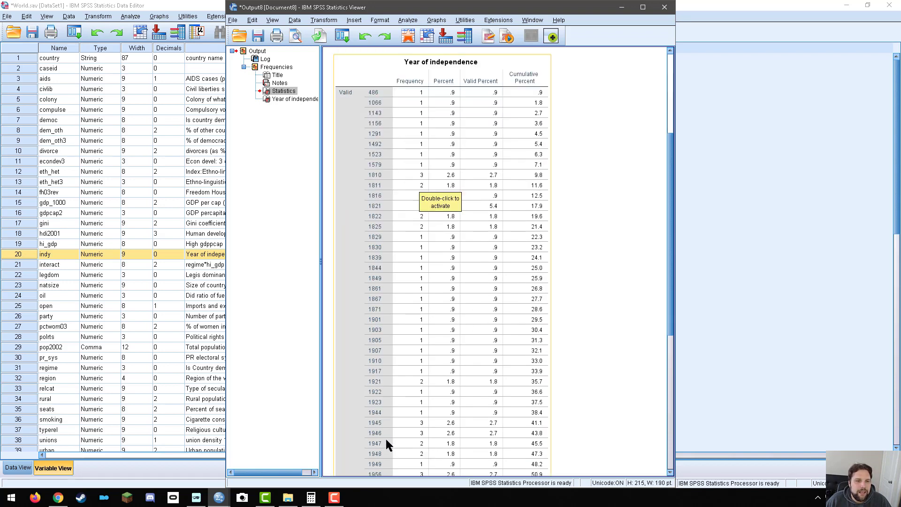
scroll(402, 460, up, 7)
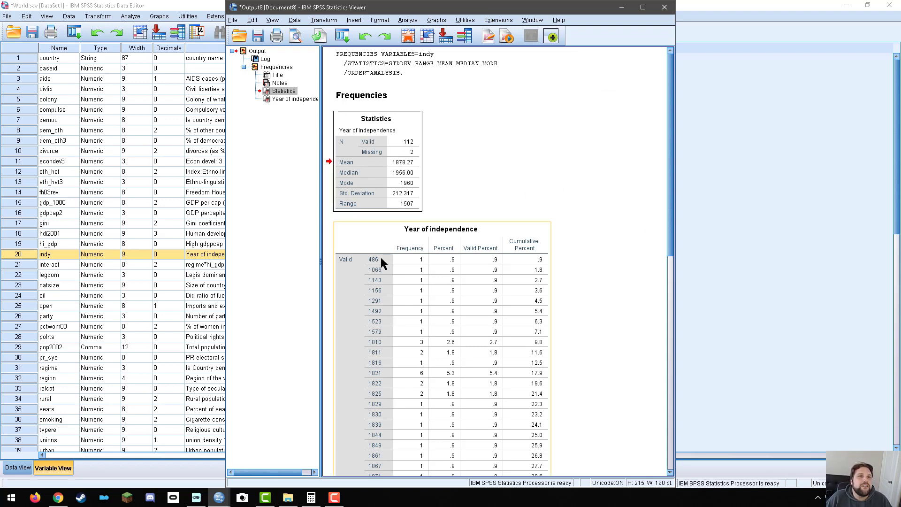
scroll(367, 261, down, 10)
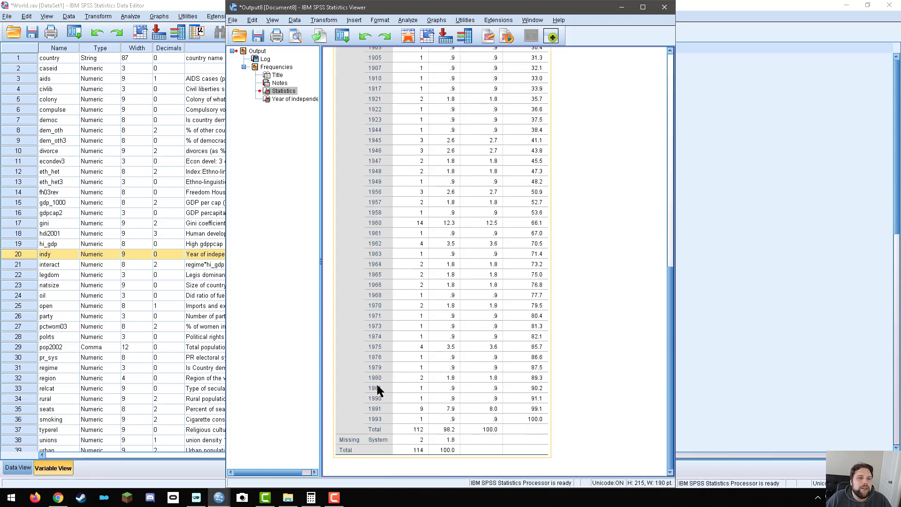
scroll(379, 414, up, 12)
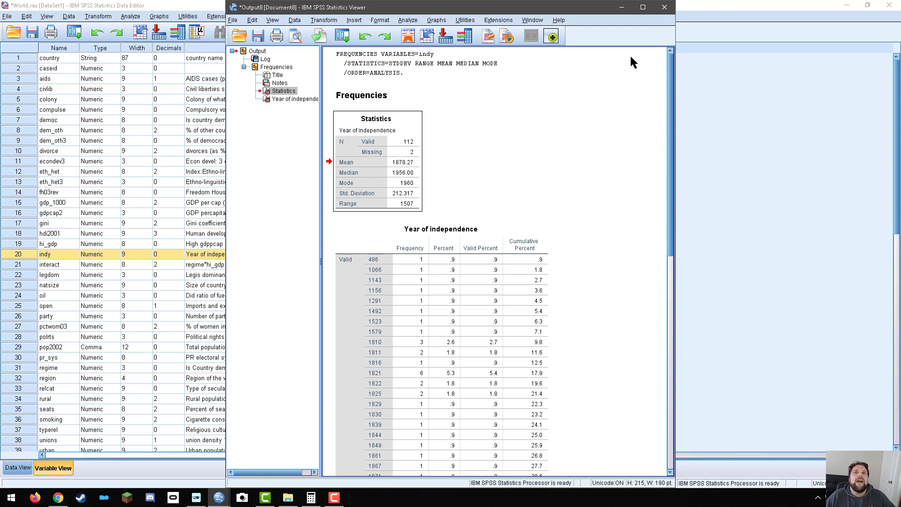
click(664, 7)
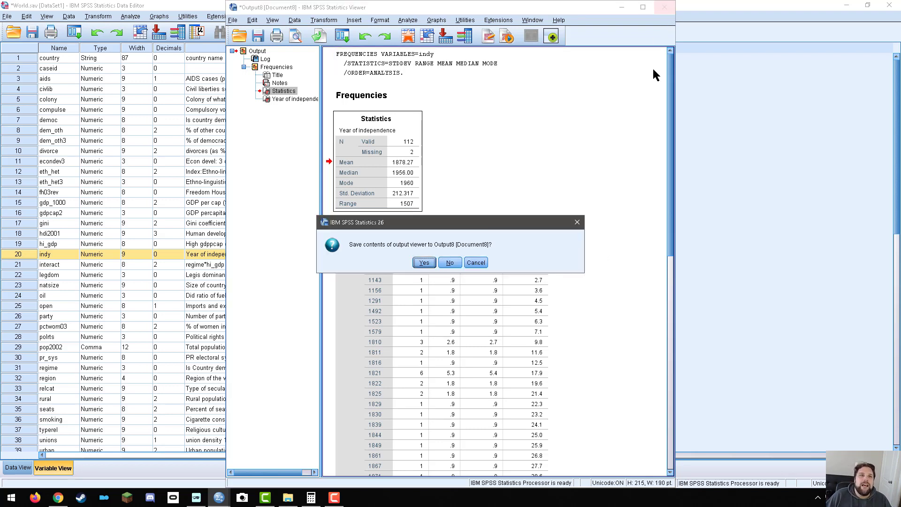
click(450, 264)
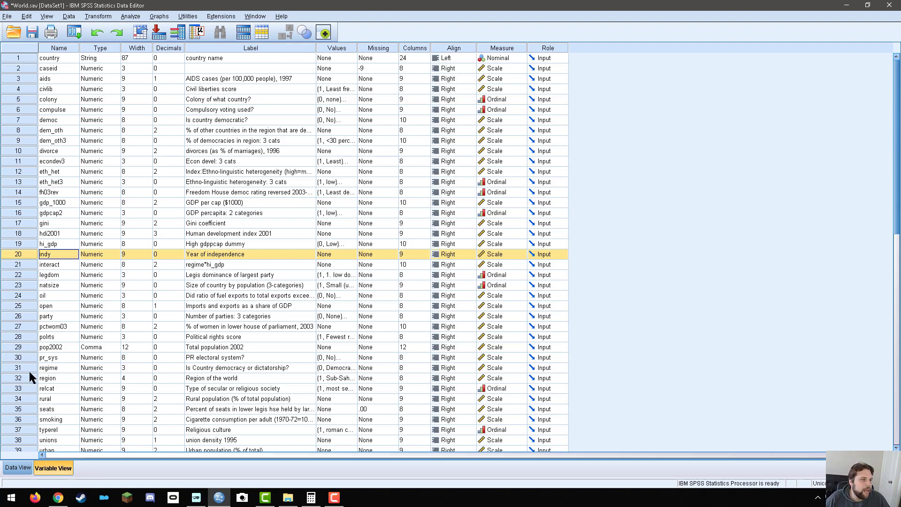
Check the value labels defined for the regime variable, leaving them as they are.
click(47, 367)
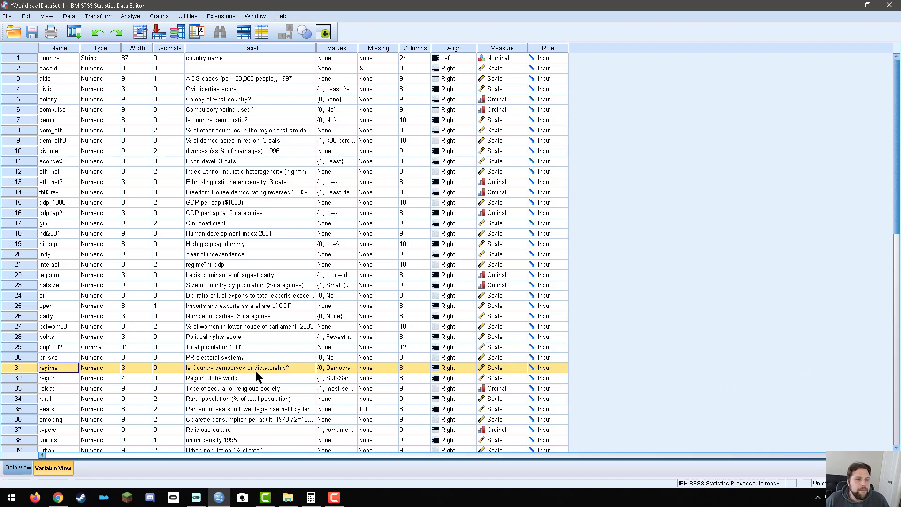
double_click(353, 368)
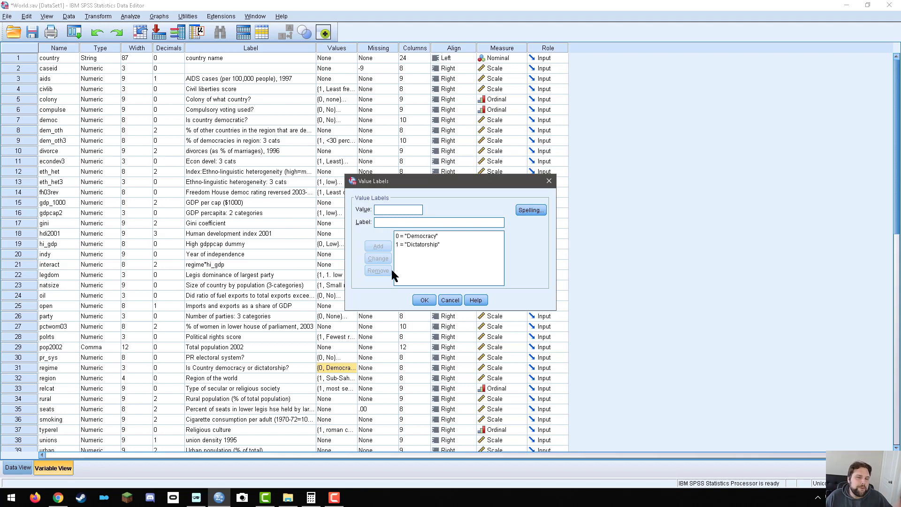
click(447, 303)
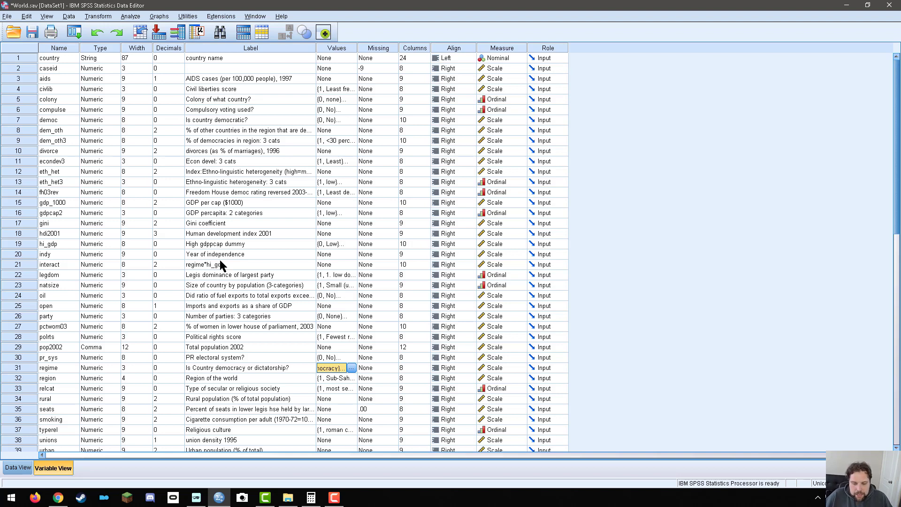
Reopen the Frequencies analysis and replace indy with regime as the variable to analyze.
click(138, 16)
mouse_move(154, 39)
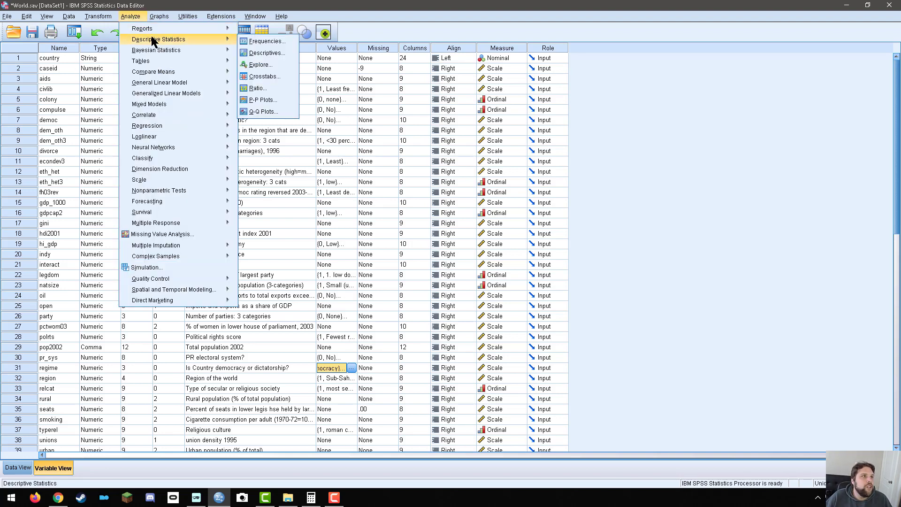
click(244, 42)
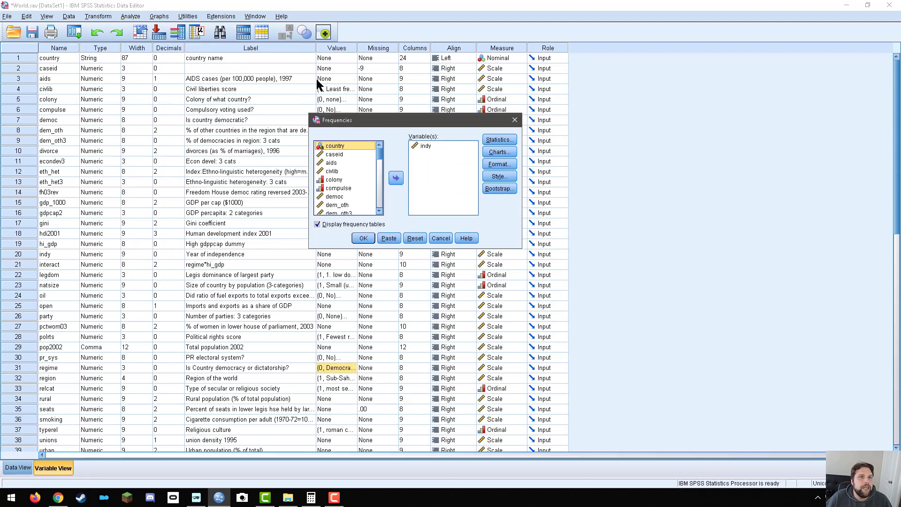
click(425, 144)
click(397, 178)
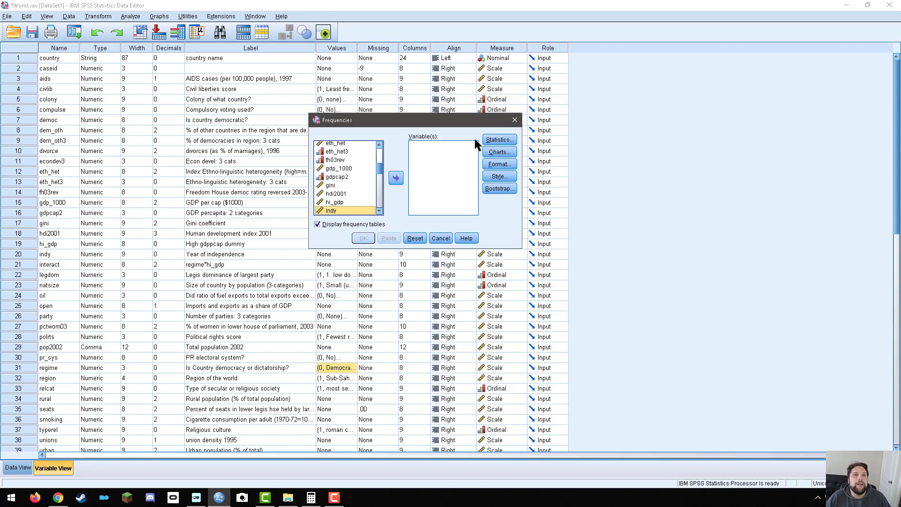
scroll(352, 187, down, 1)
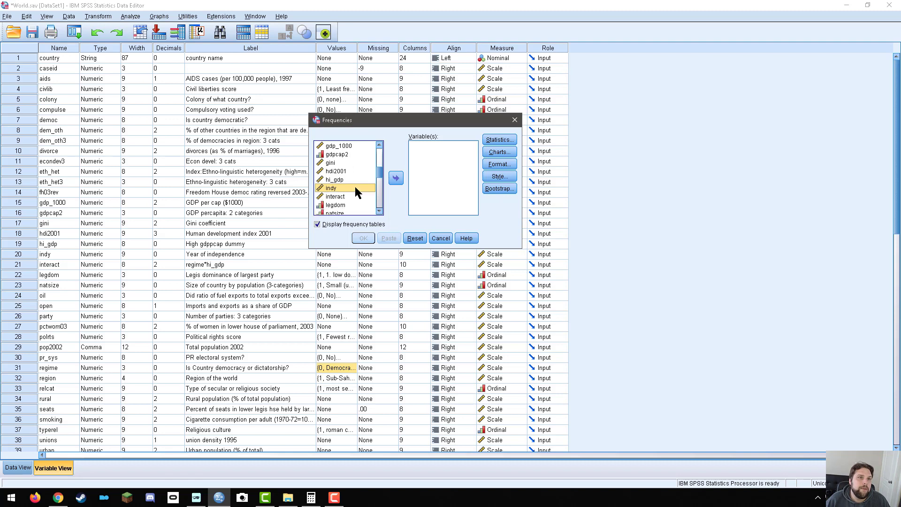
scroll(351, 193, down, 2)
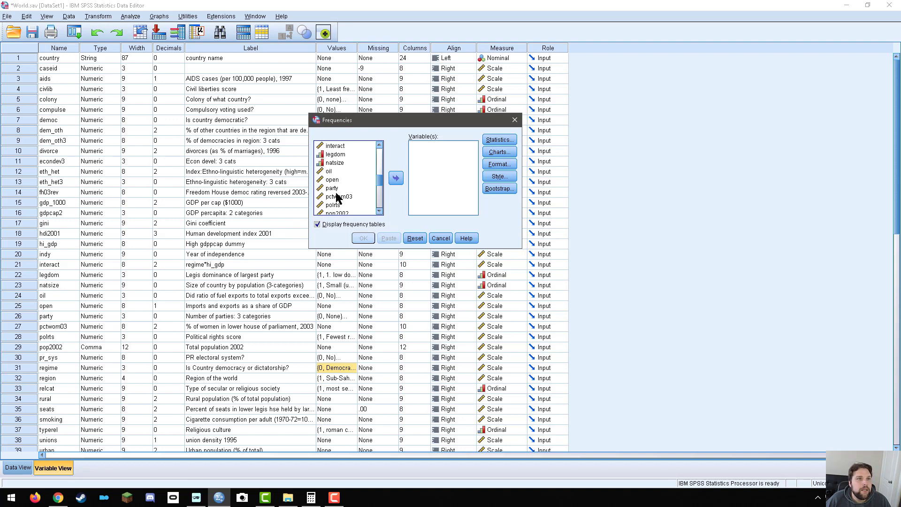
scroll(336, 198, down, 1)
click(334, 204)
click(395, 178)
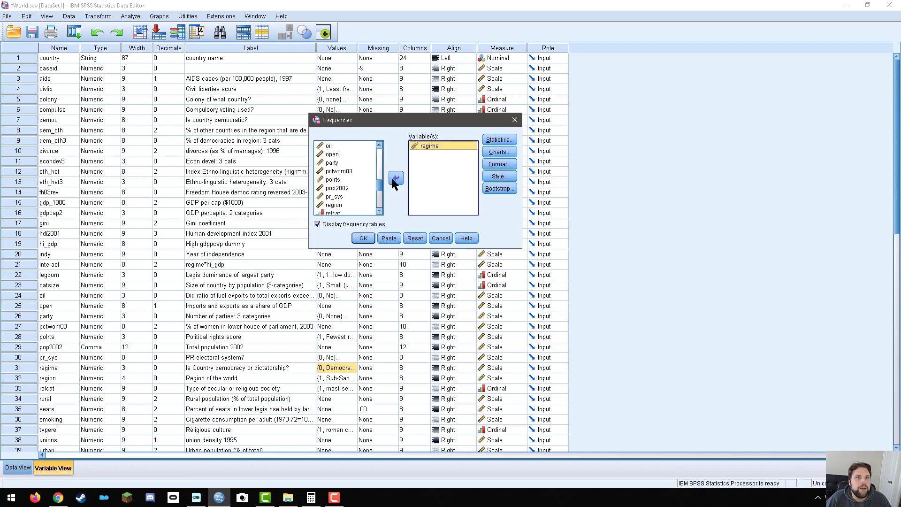
Deselect the mean, median, mode, standard deviation and range statistics, and run the Frequencies analysis for regime.
click(500, 139)
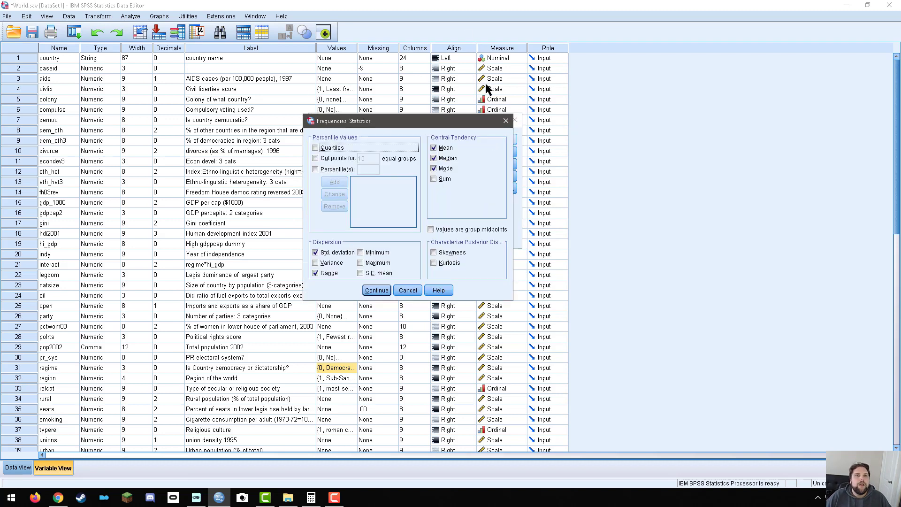
click(438, 147)
click(445, 159)
click(444, 169)
click(328, 253)
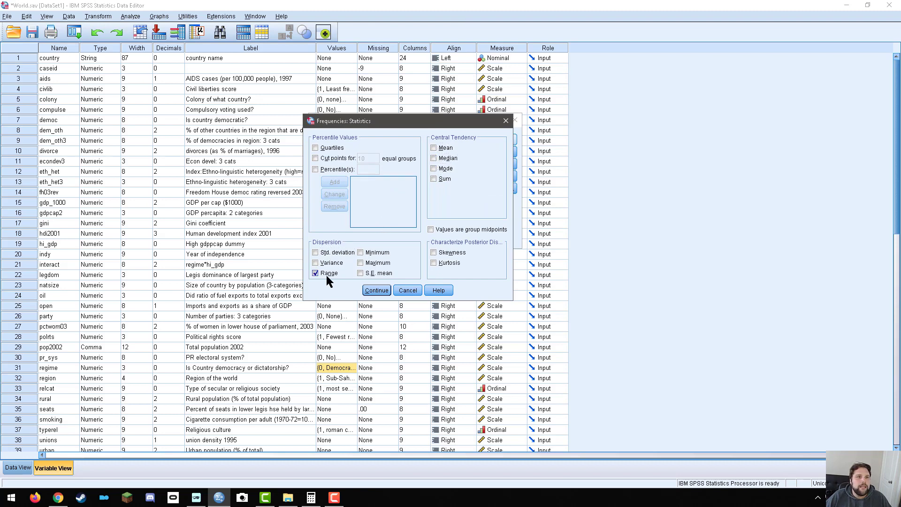
click(326, 274)
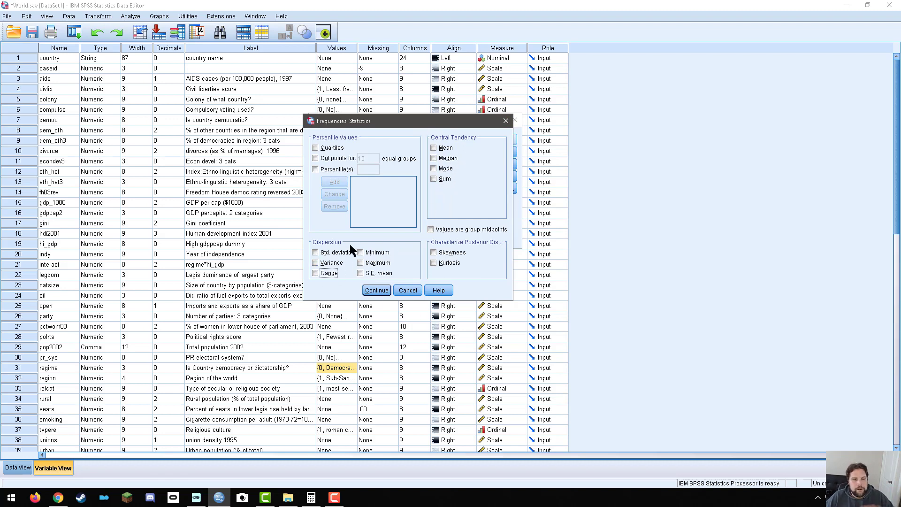
click(377, 290)
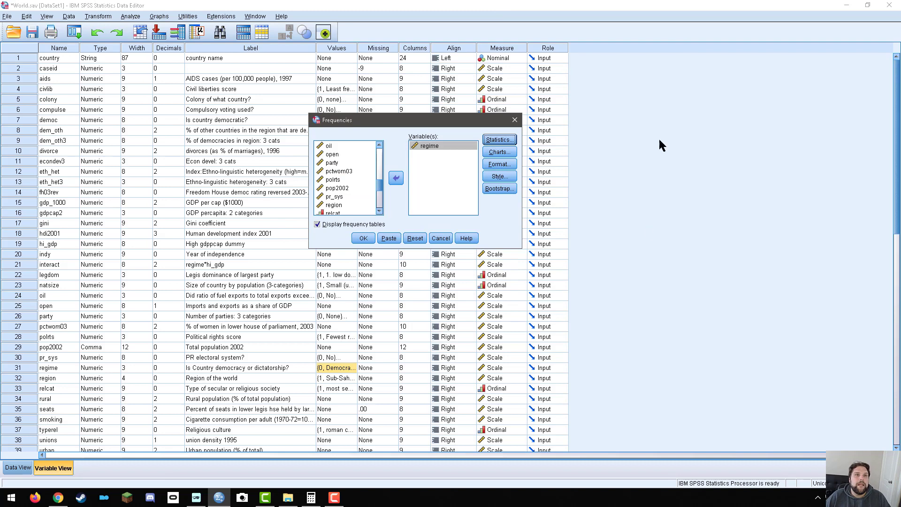
click(365, 240)
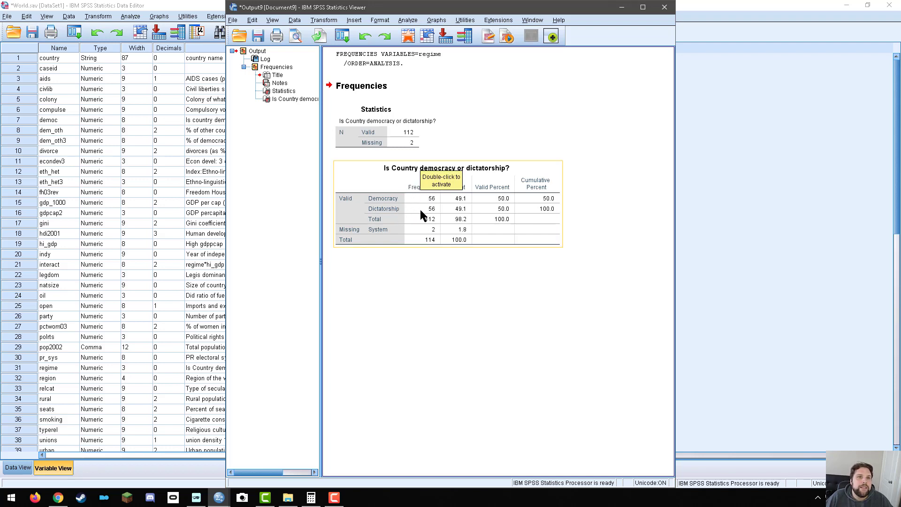
Examine the frequency table for whether a country is a democracy or dictatorship, and close the output without saving it.
click(688, 178)
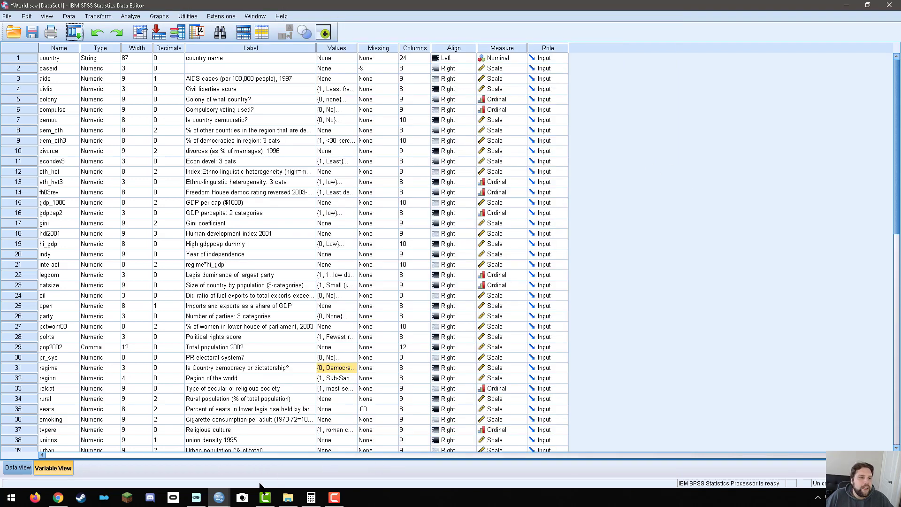
mouse_move(220, 498)
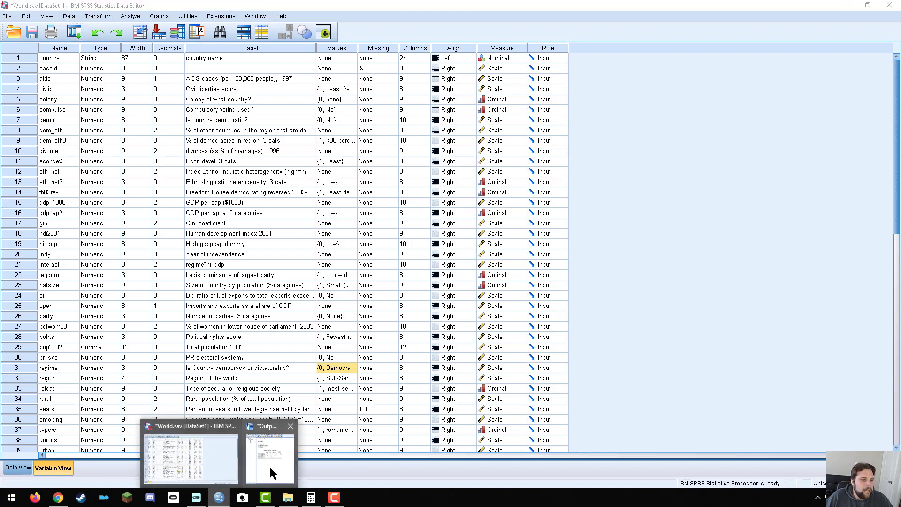
click(269, 467)
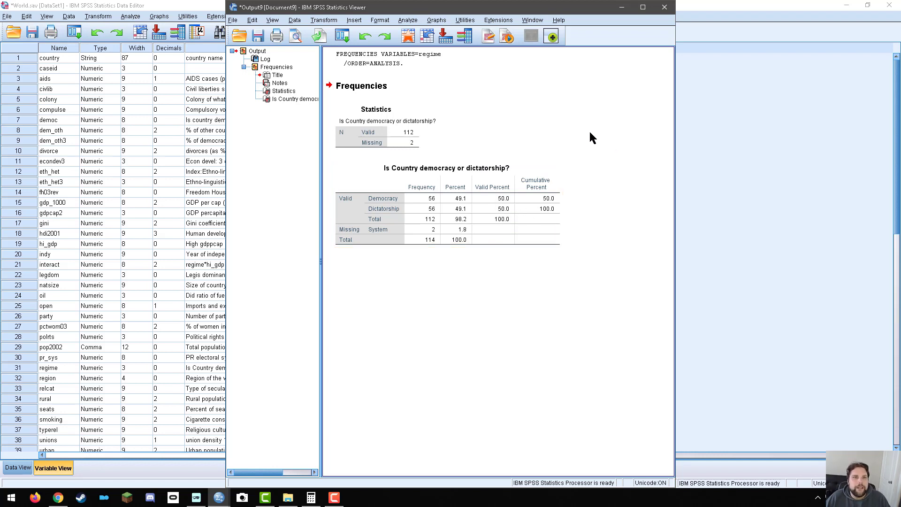
click(665, 7)
click(454, 259)
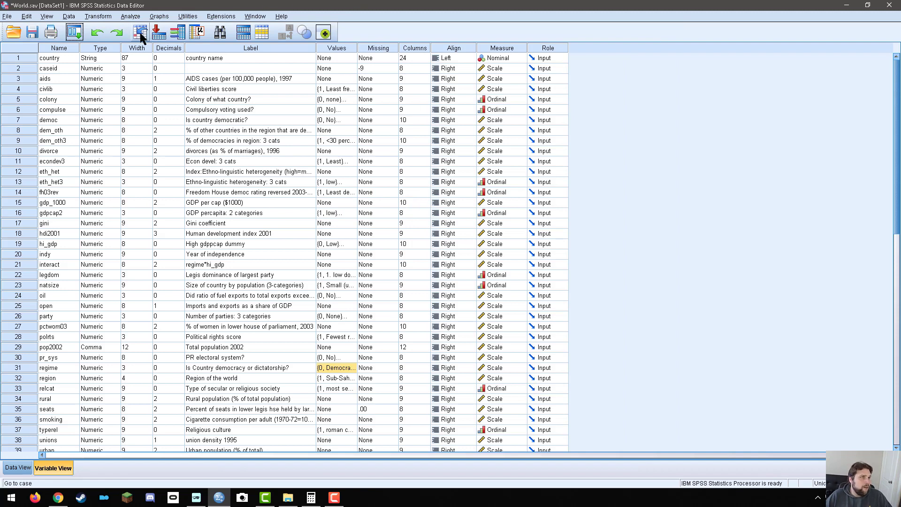
Reopen the Frequencies analysis and replace regime with rural (Rural population), leaving all optional statistics unselected.
click(132, 17)
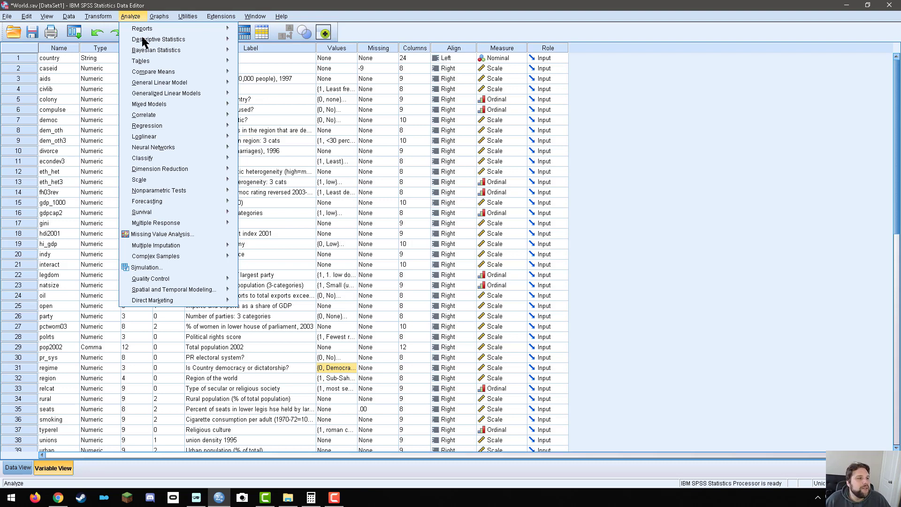
click(58, 388)
click(21, 402)
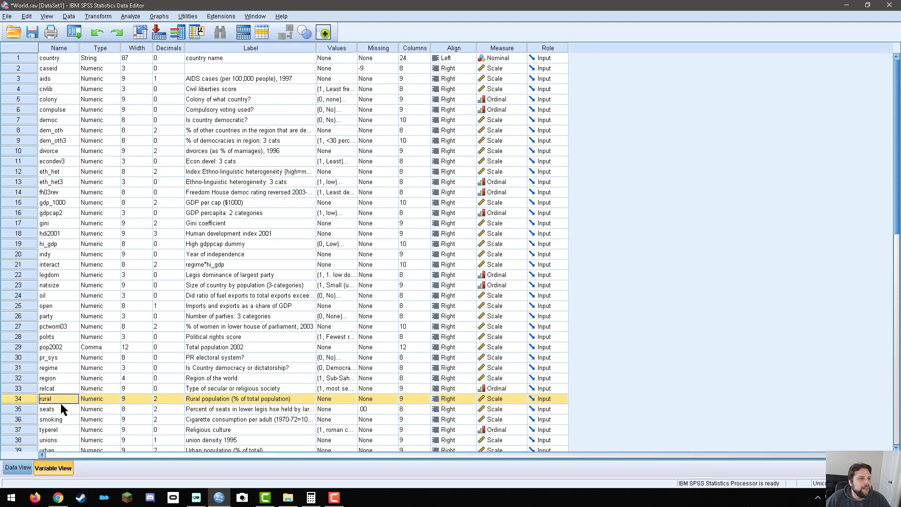
click(131, 16)
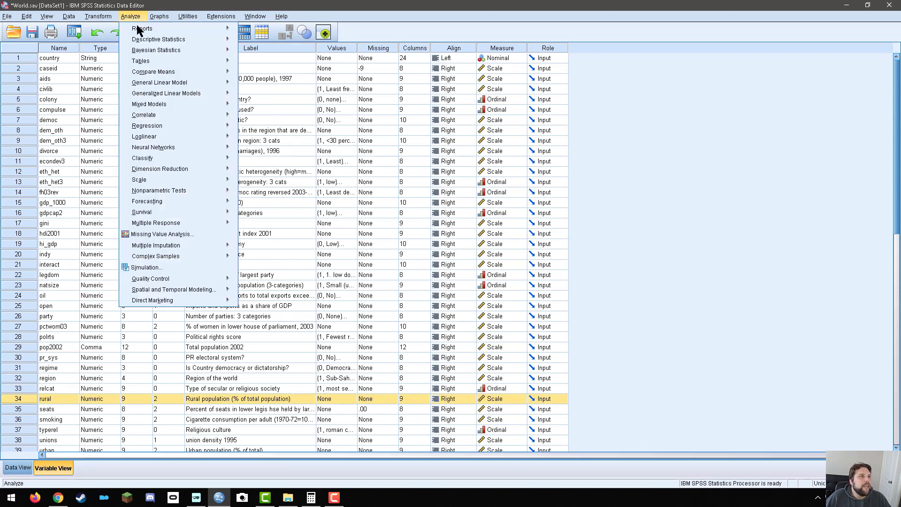
mouse_move(142, 39)
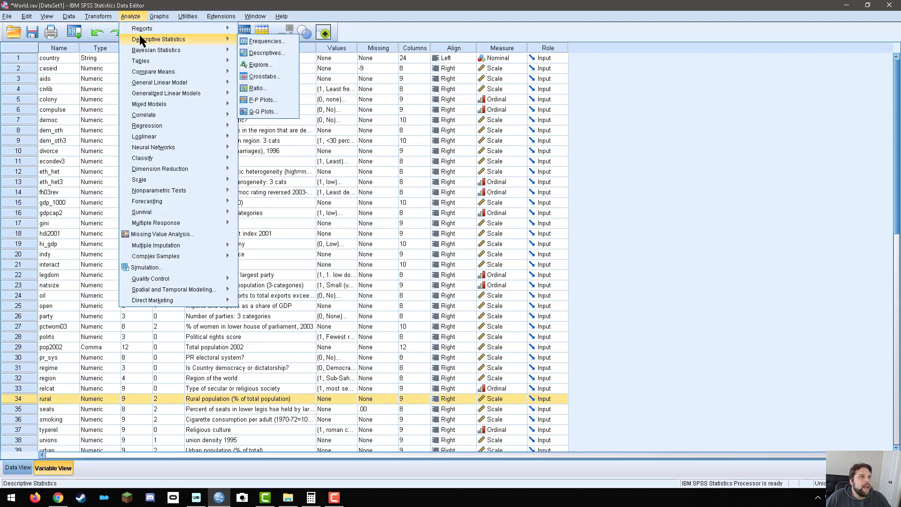
click(263, 42)
click(442, 146)
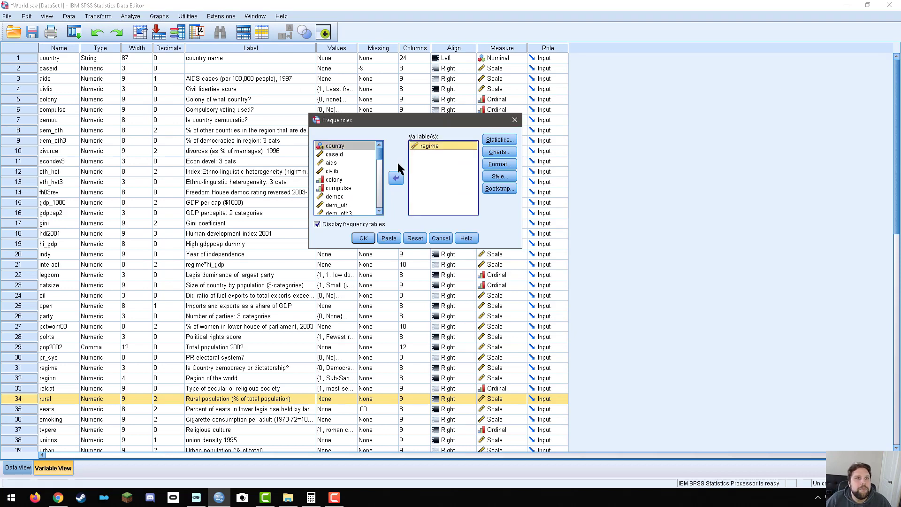
click(397, 178)
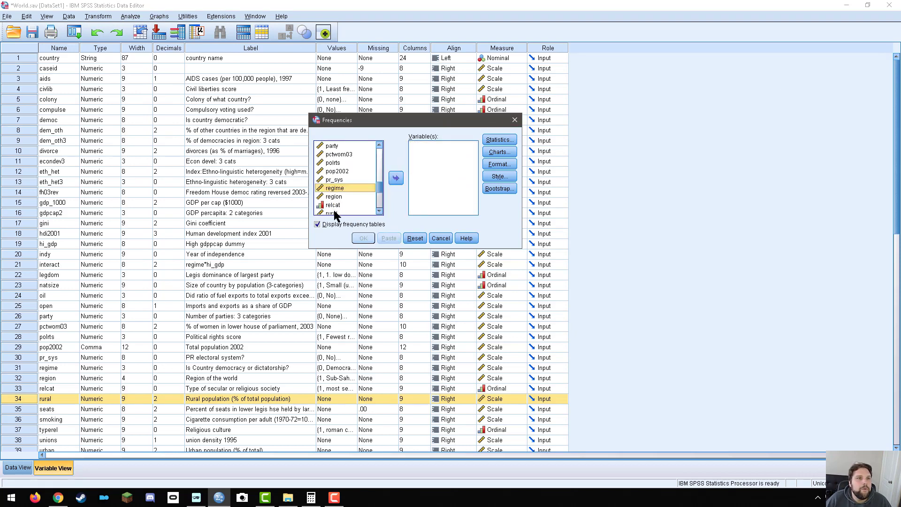
click(334, 213)
click(396, 177)
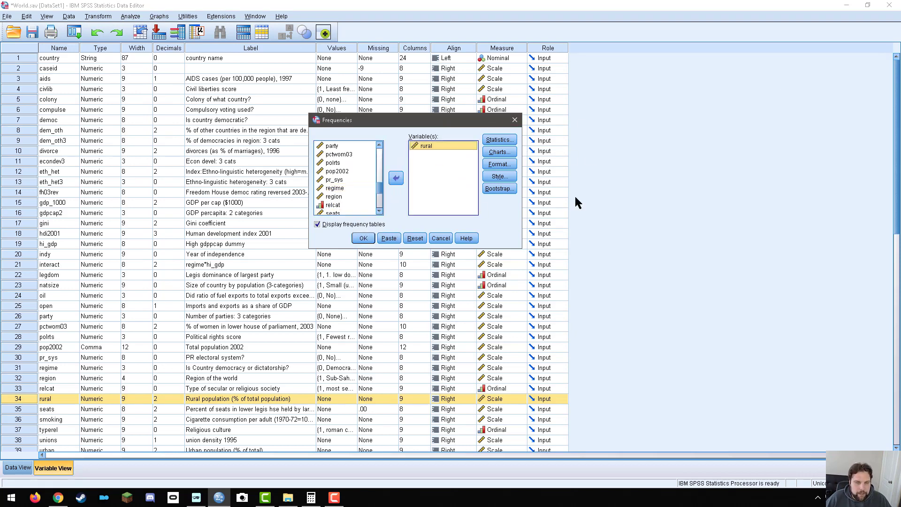
click(499, 140)
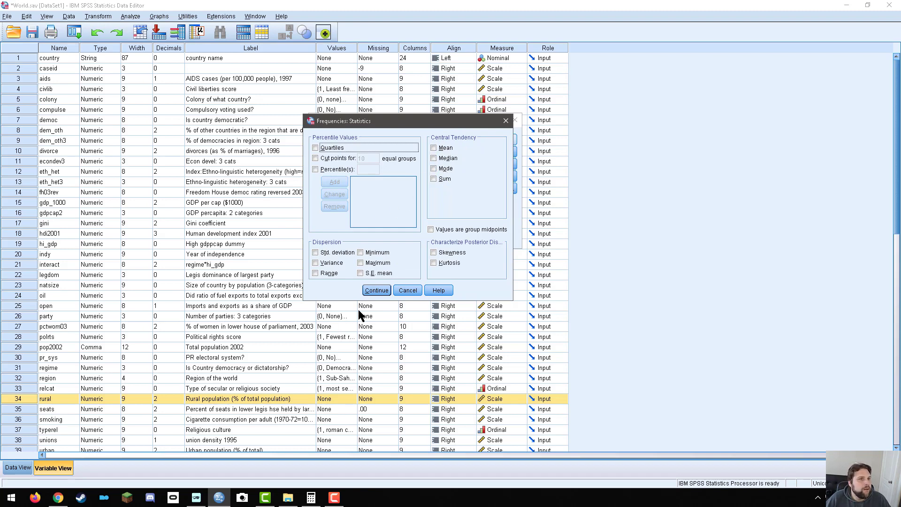
click(407, 290)
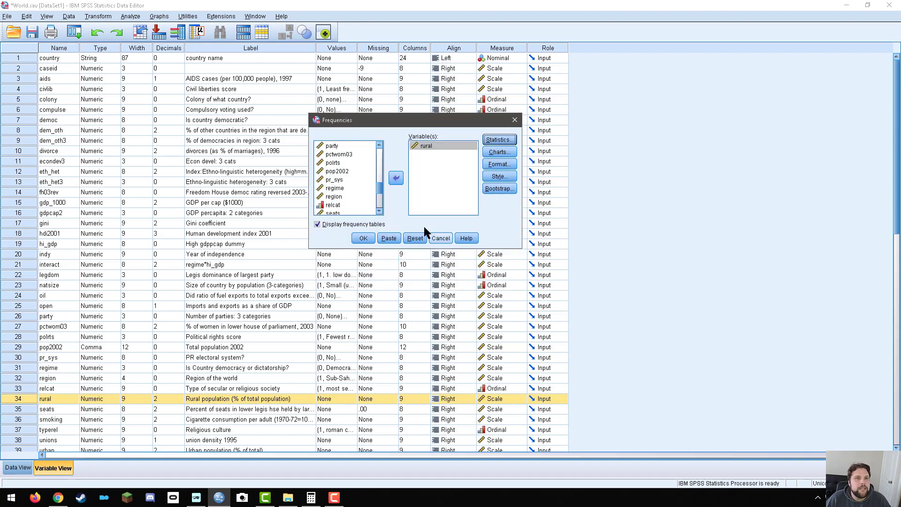
Run the Frequencies analysis for rural and examine the frequency table for rural population (% of total population) from start to end.
click(364, 236)
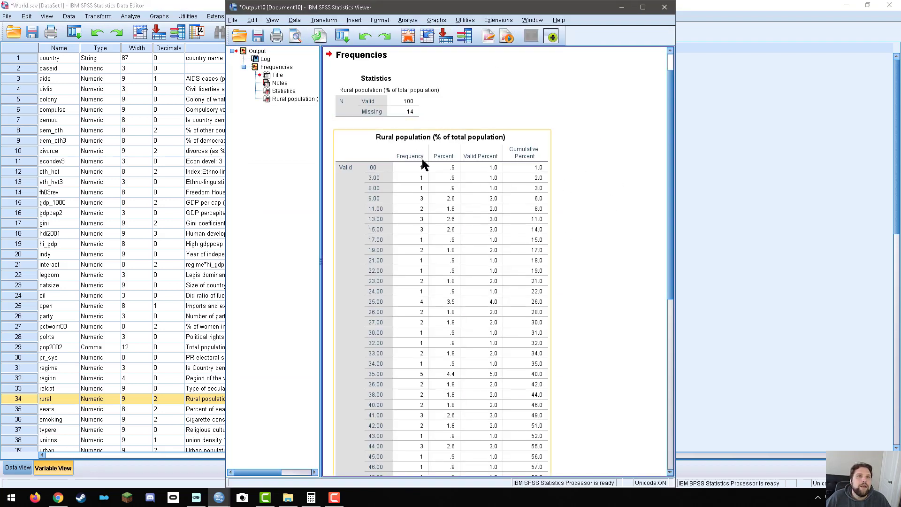
scroll(431, 133, down, 10)
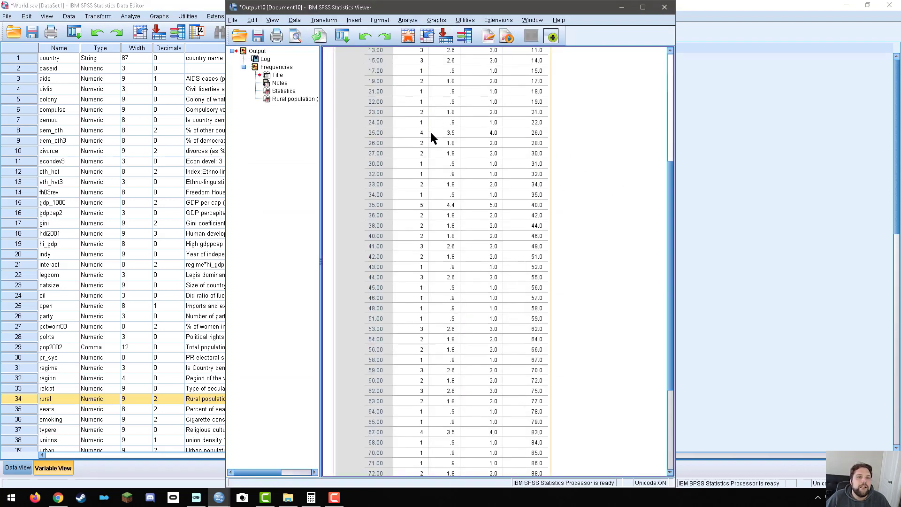
scroll(447, 169, up, 10)
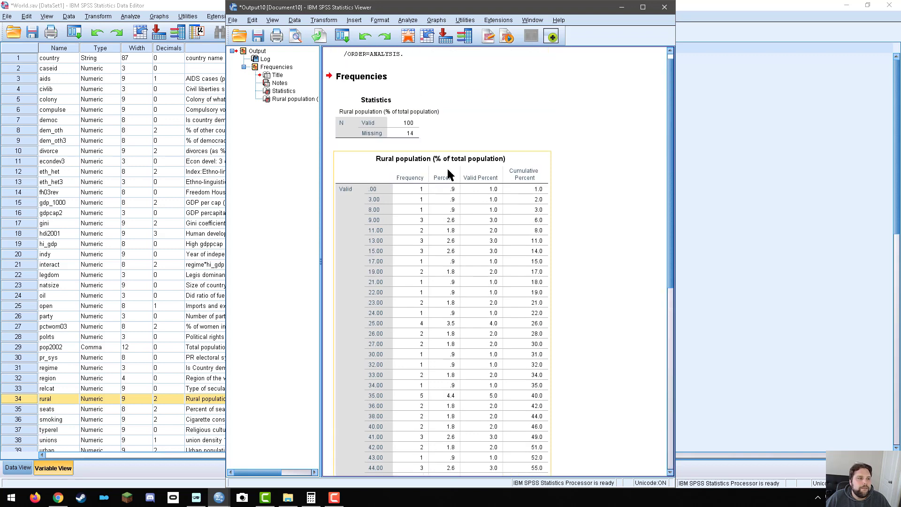
scroll(449, 175, up, 1)
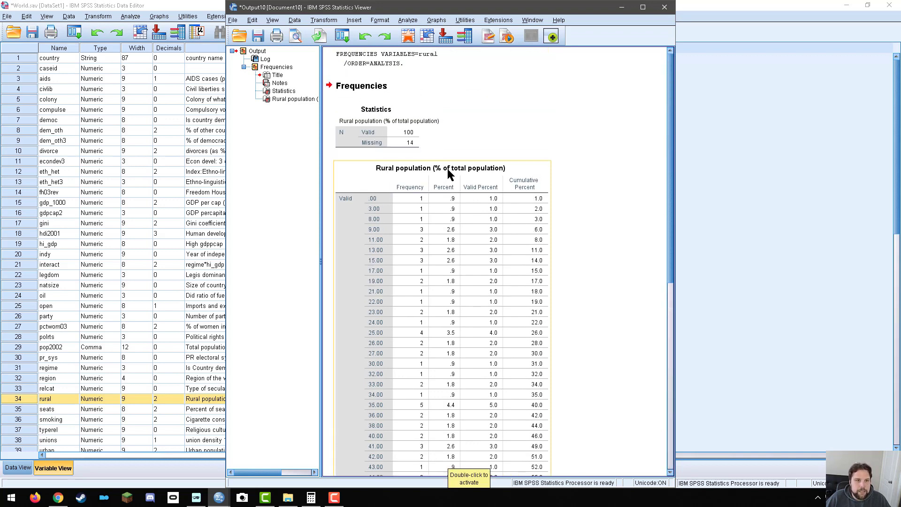
scroll(492, 199, down, 8)
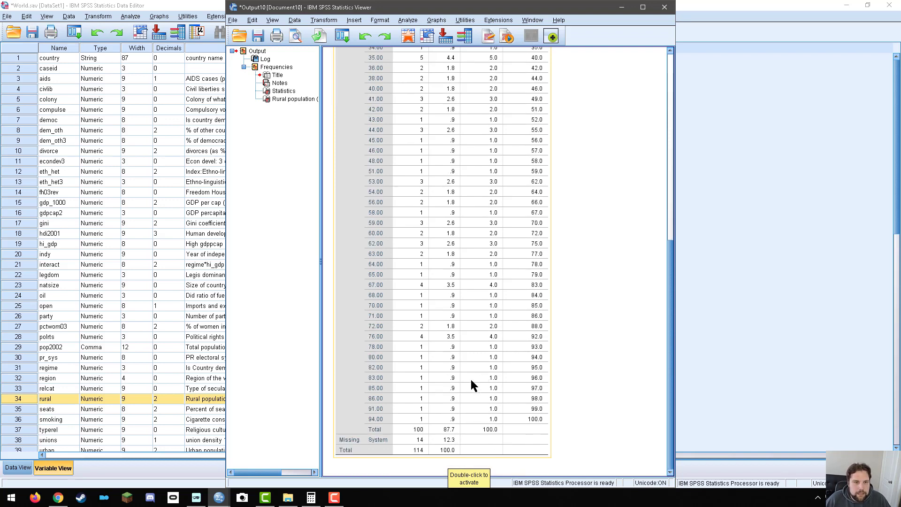
scroll(471, 378, up, 8)
scroll(472, 384, down, 8)
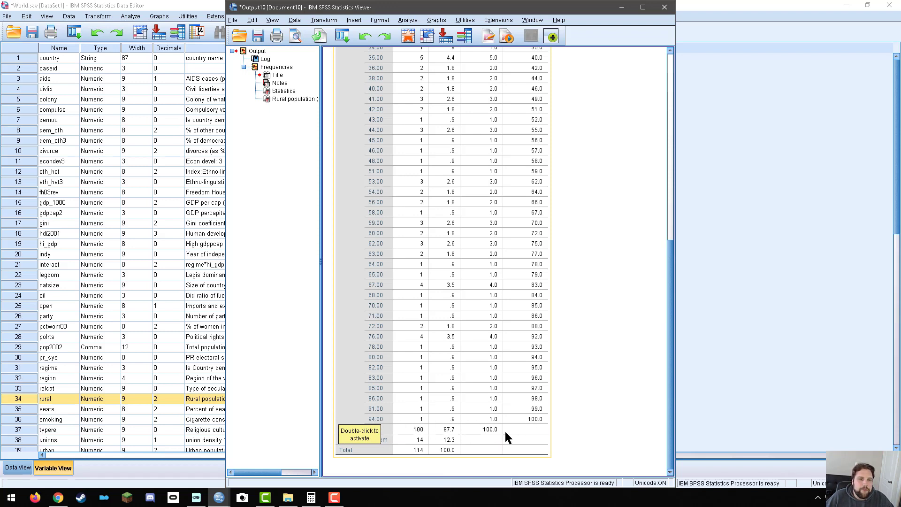
scroll(520, 402, up, 10)
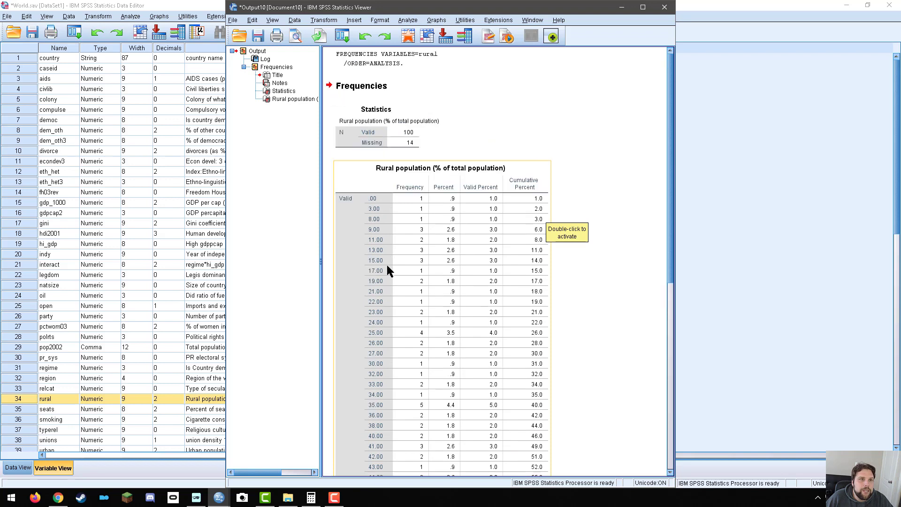
scroll(379, 198, down, 10)
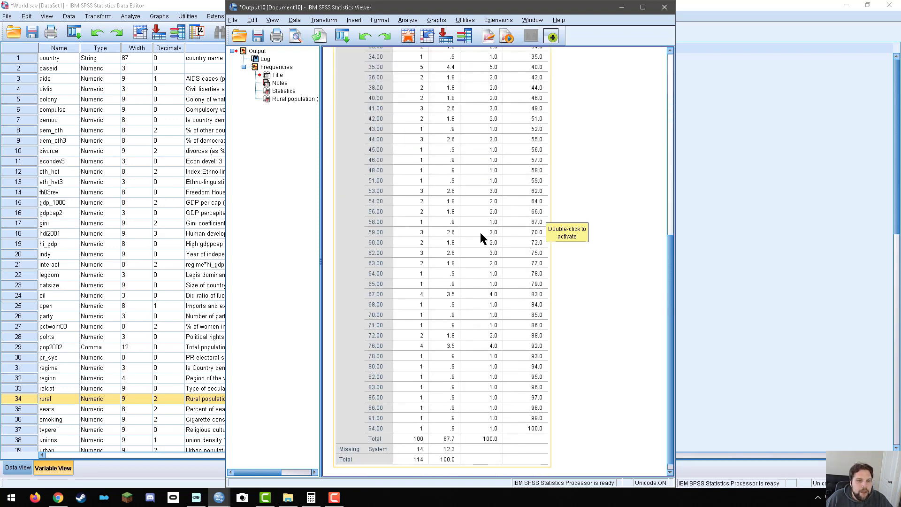
Review the valid percent and cumulative percent columns of the rural population table, and close the output without saving it.
scroll(576, 254, up, 10)
scroll(577, 249, up, 1)
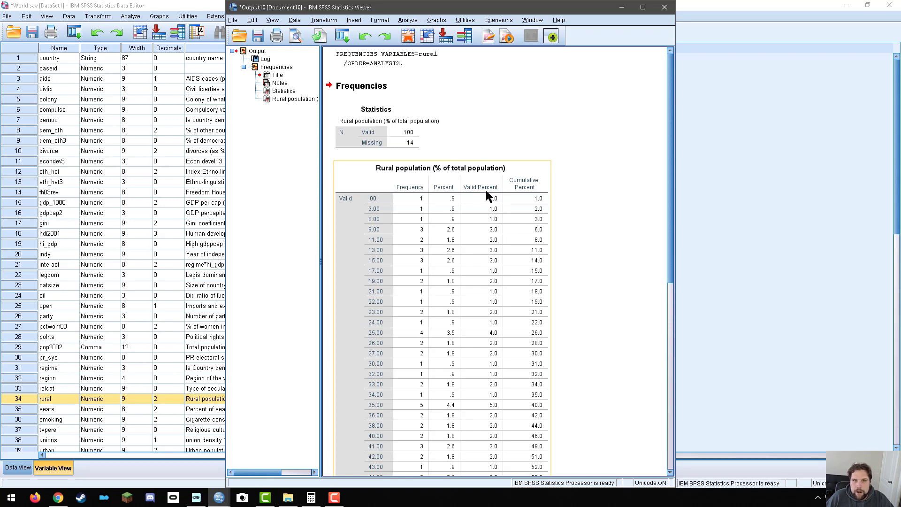
scroll(480, 407, down, 12)
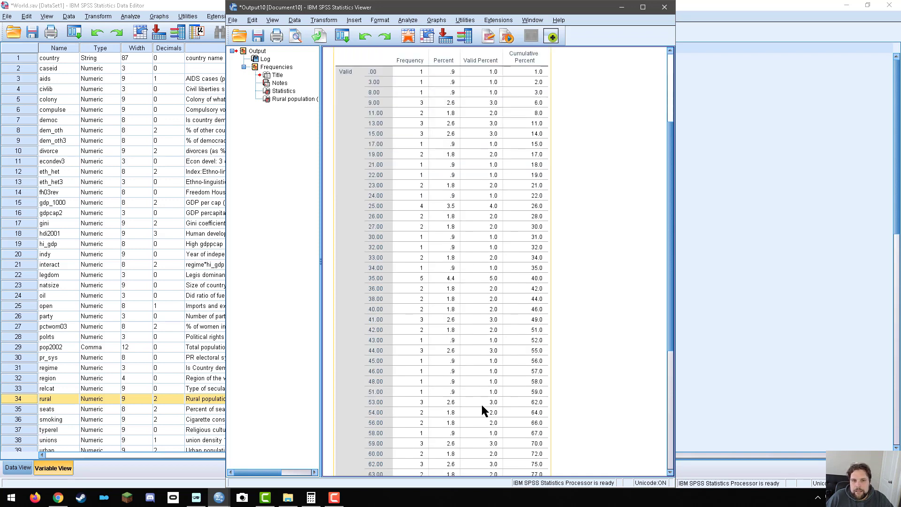
scroll(481, 407, up, 3)
scroll(479, 411, down, 2)
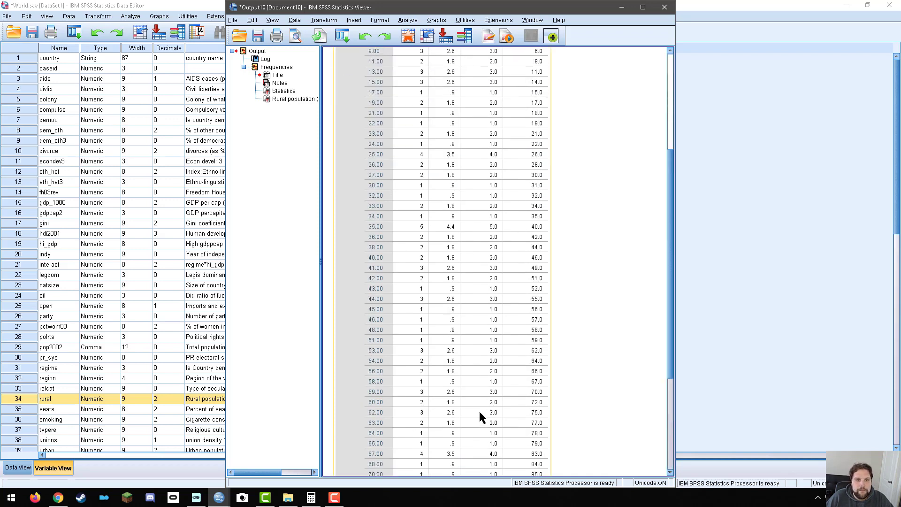
scroll(475, 403, down, 2)
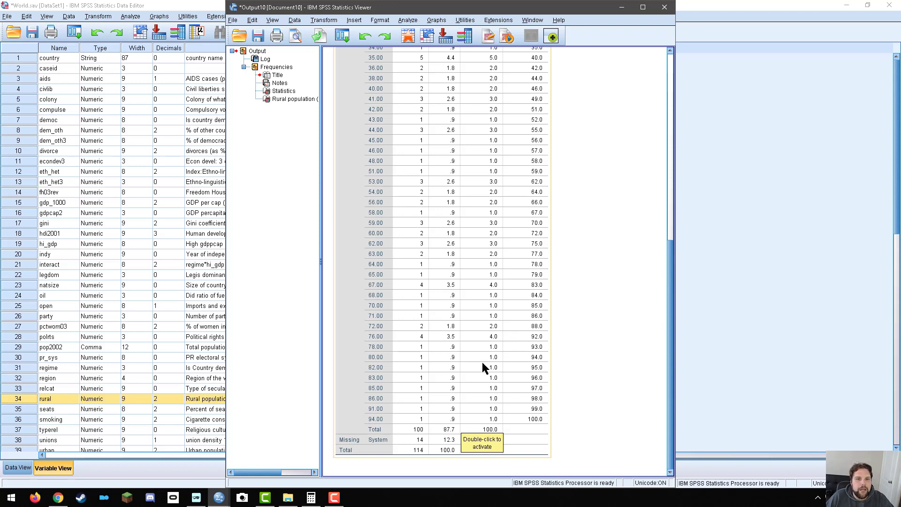
scroll(595, 345, up, 5)
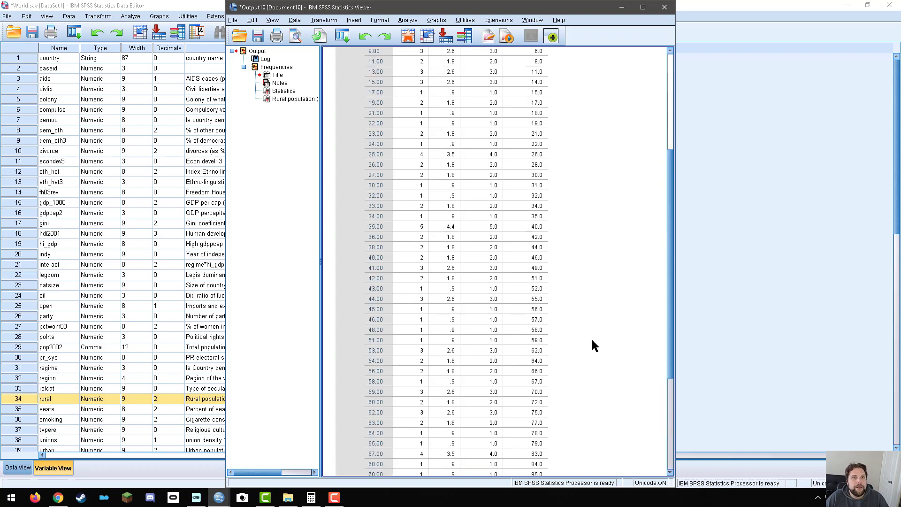
scroll(593, 345, up, 5)
click(668, 6)
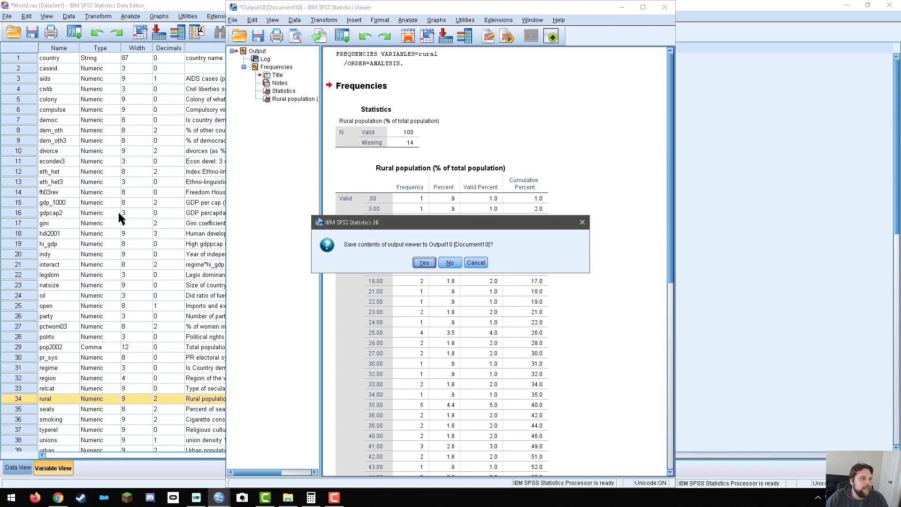
click(441, 261)
Reopen the Frequencies analysis and replace rural with regime as the variable to analyze.
click(29, 366)
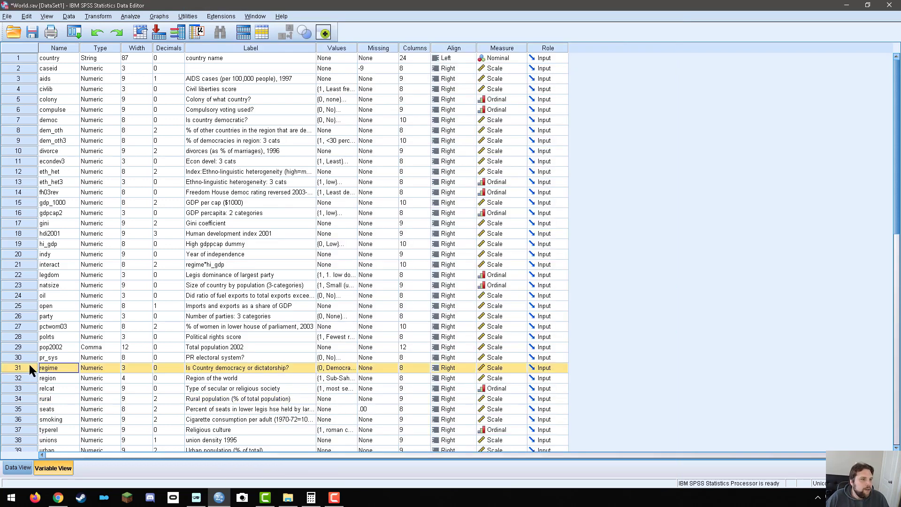
click(130, 16)
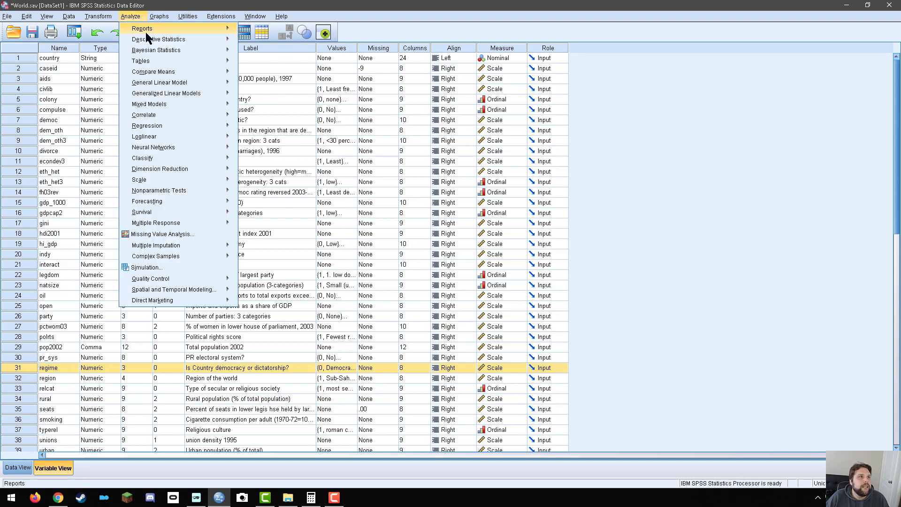
mouse_move(155, 39)
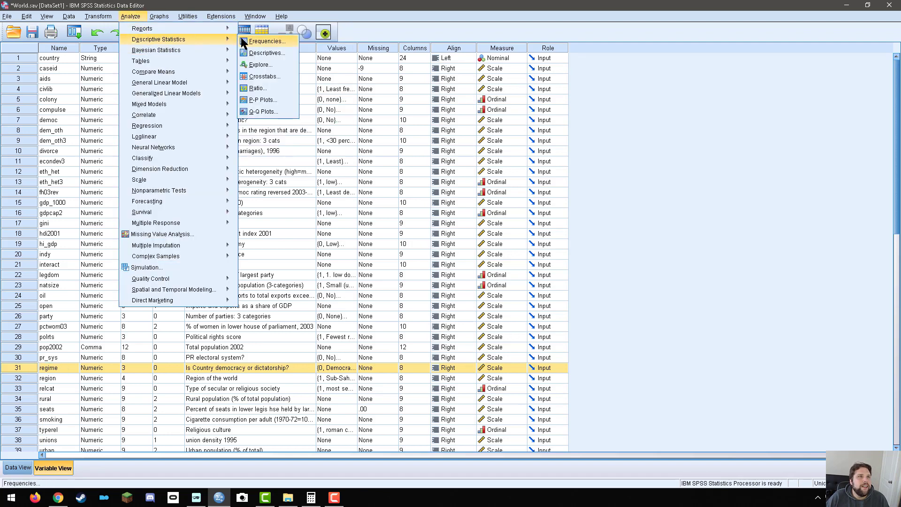
click(261, 39)
click(424, 146)
click(396, 177)
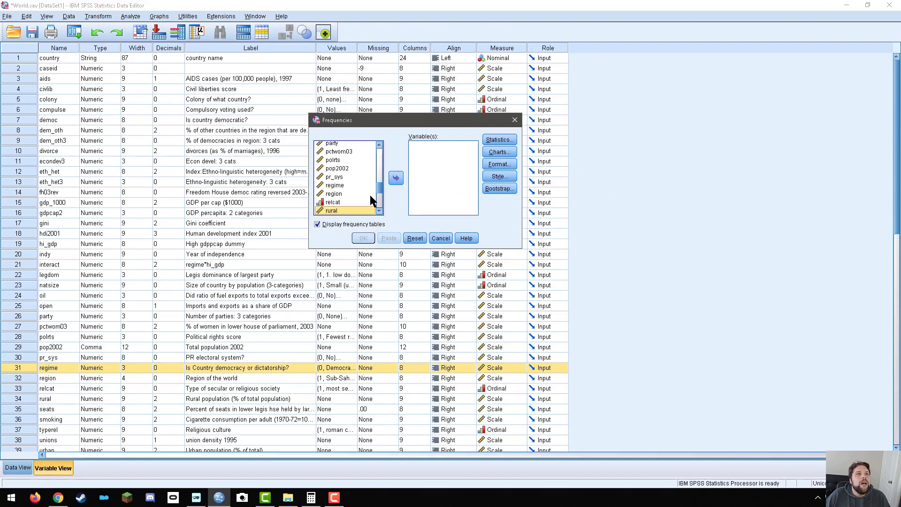
click(349, 185)
click(396, 178)
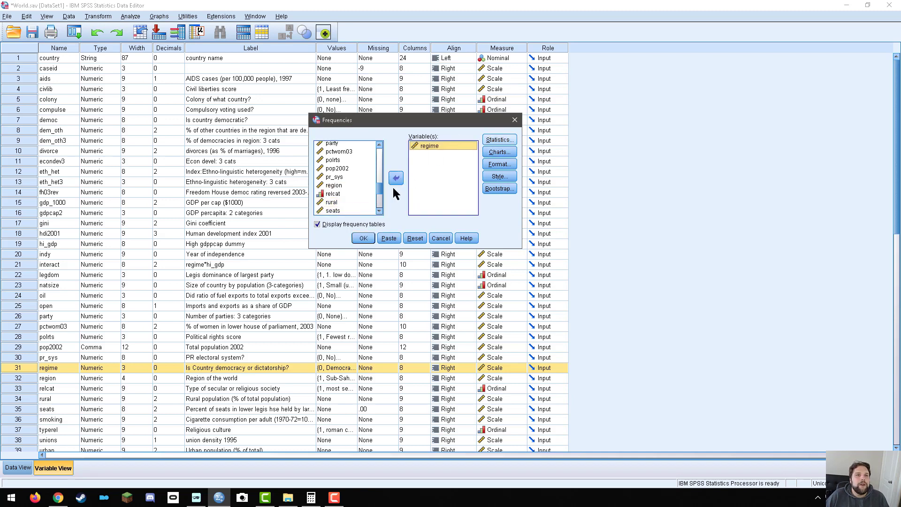
Run the Frequencies analysis for regime to view its table, and close the output without saving it.
click(363, 238)
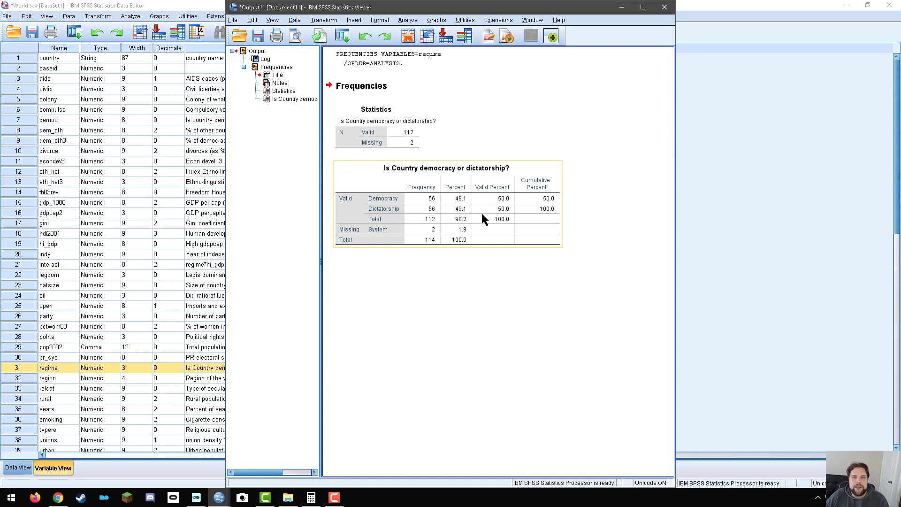
click(665, 7)
click(447, 261)
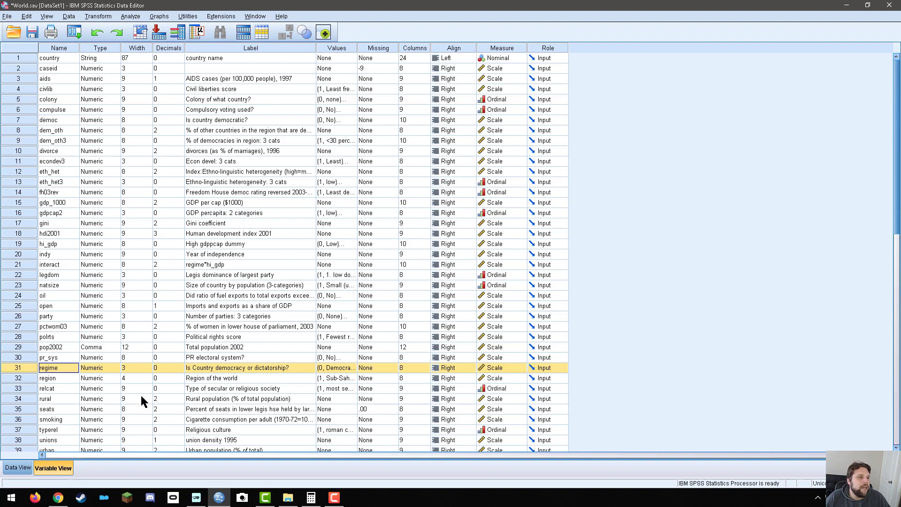
Reopen the Frequencies analysis, remove regime from the variables to analyze, and select rural from the available variables.
scroll(138, 396, down, 2)
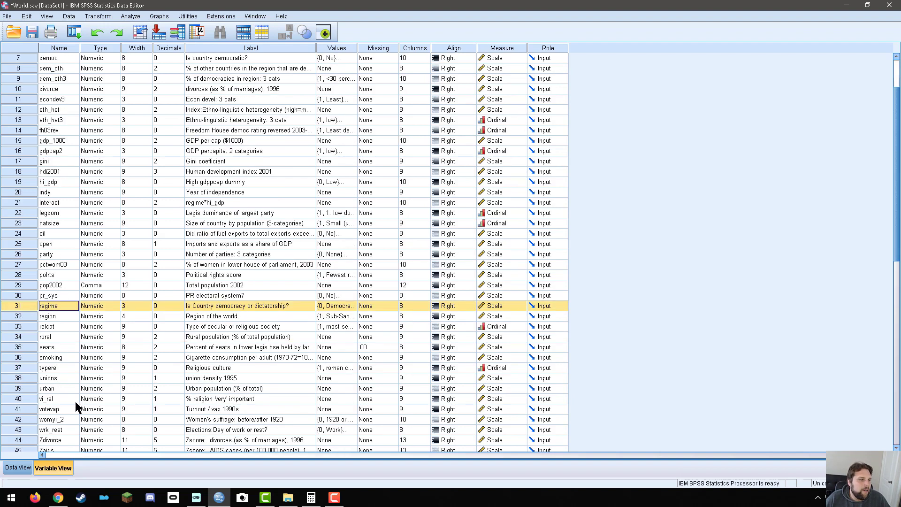
click(54, 333)
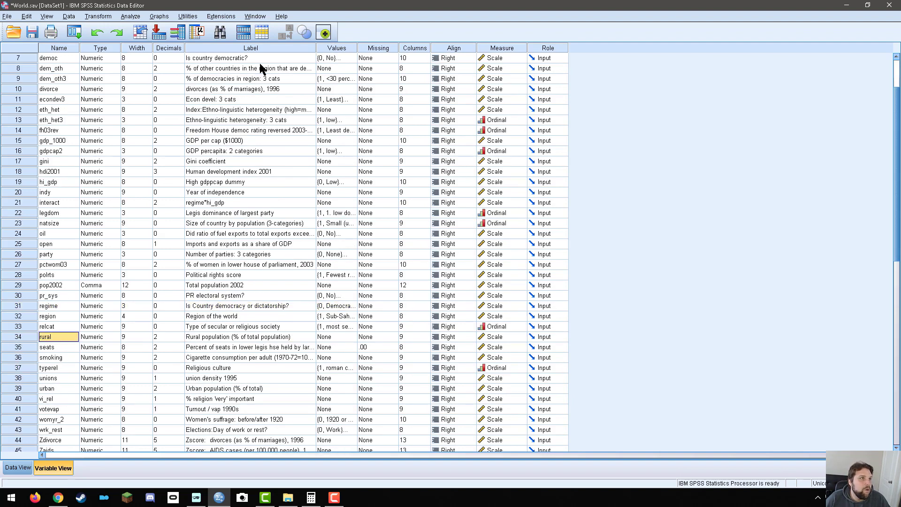
click(130, 16)
mouse_move(142, 38)
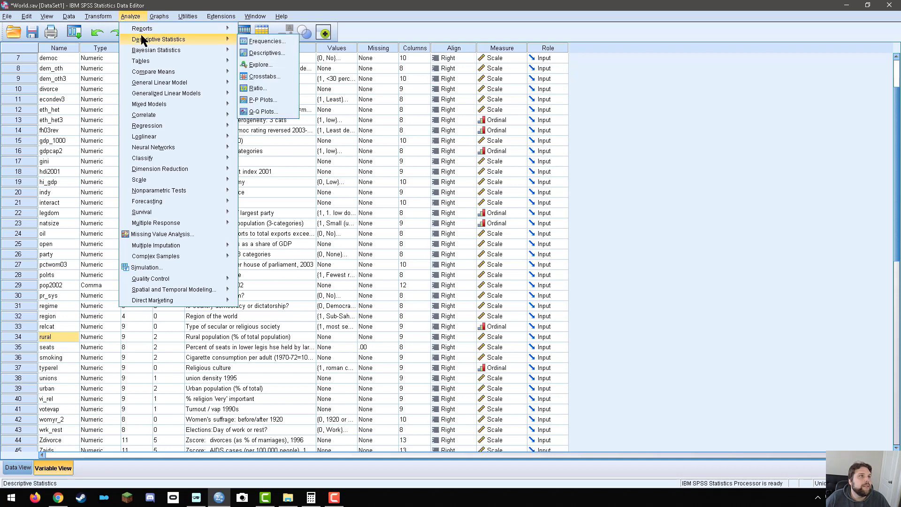
click(255, 42)
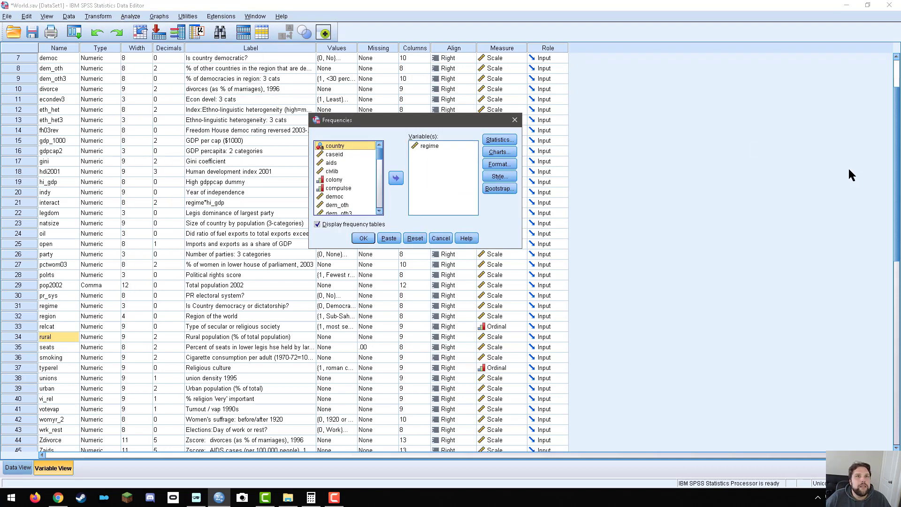
click(434, 146)
click(395, 177)
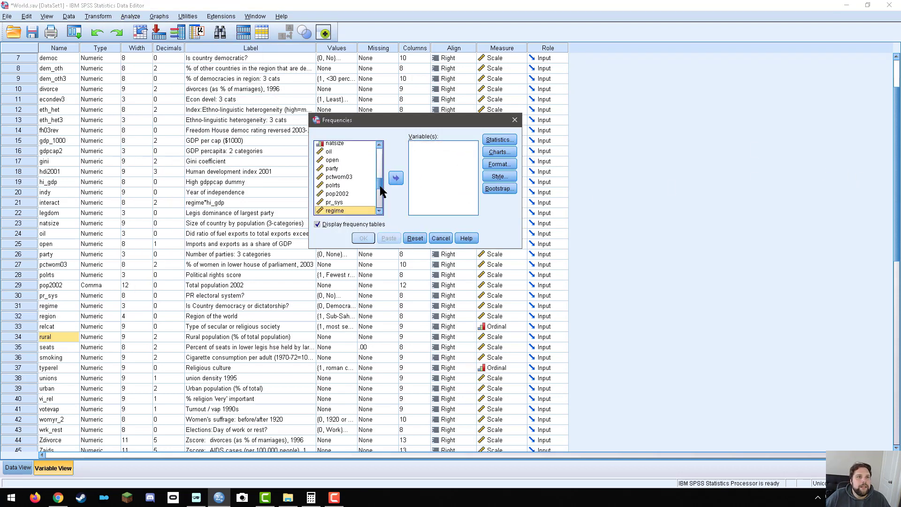
scroll(380, 188, down, 2)
click(331, 203)
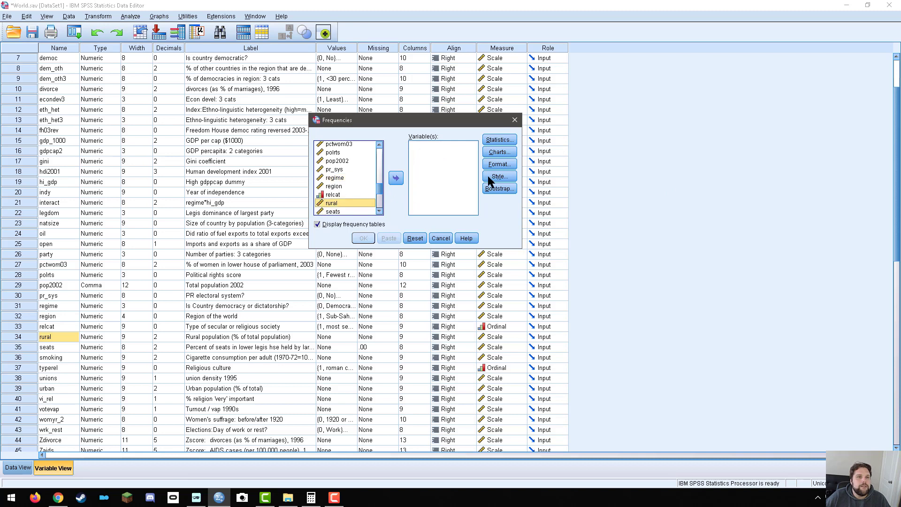
Request the mean, median, mode, standard deviation and range, and run the Frequencies analysis with rural as the variable.
click(499, 139)
click(447, 148)
click(446, 158)
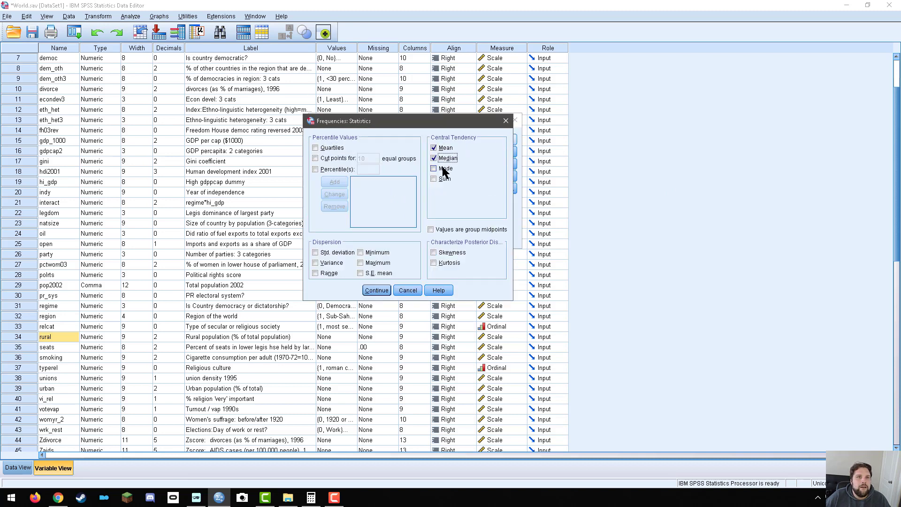
click(445, 168)
click(331, 252)
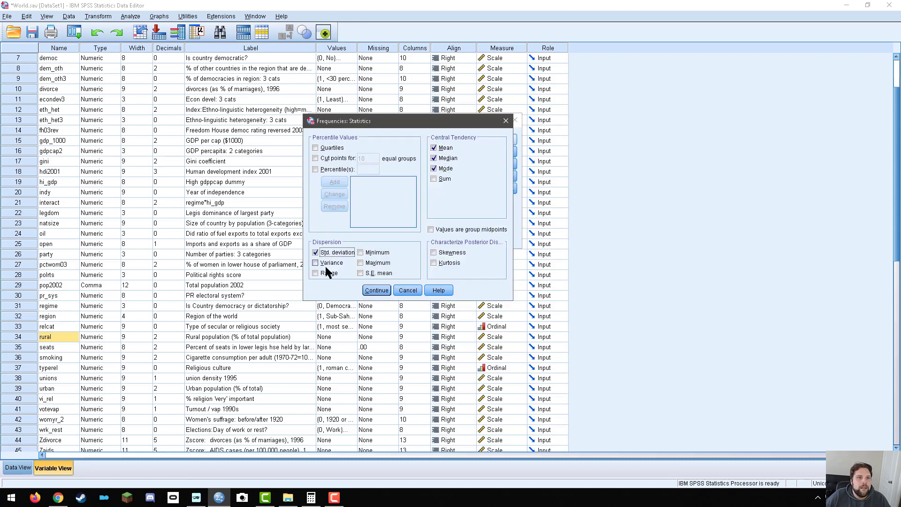
click(382, 293)
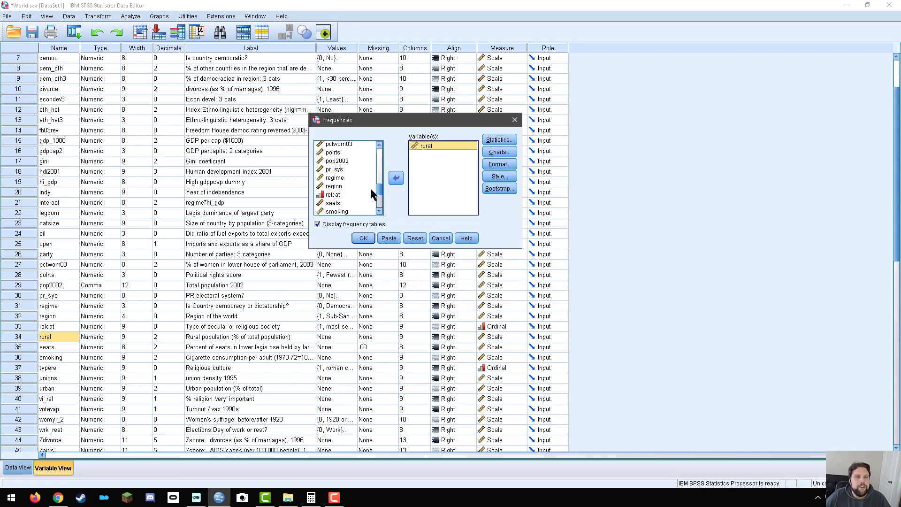
click(363, 238)
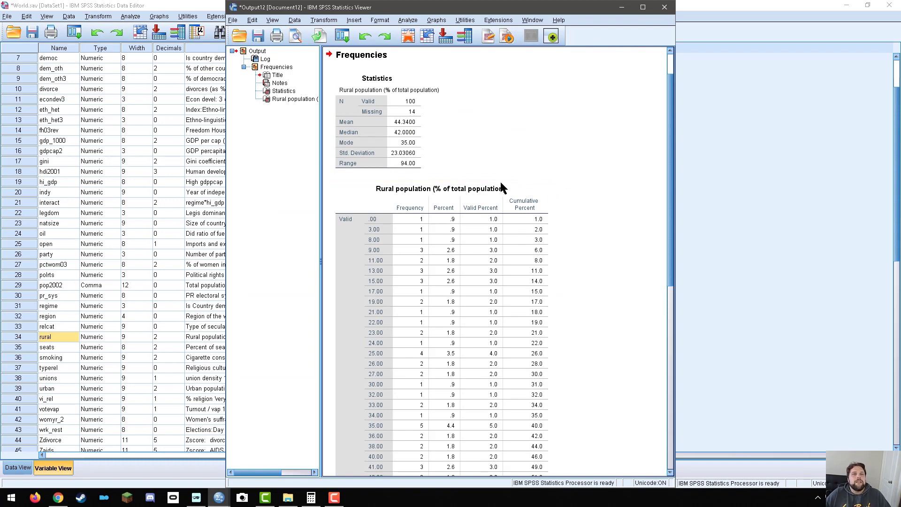
Examine the descriptive statistics and the full frequency table for rural population (% of total population).
scroll(483, 197, down, 1)
scroll(486, 200, up, 2)
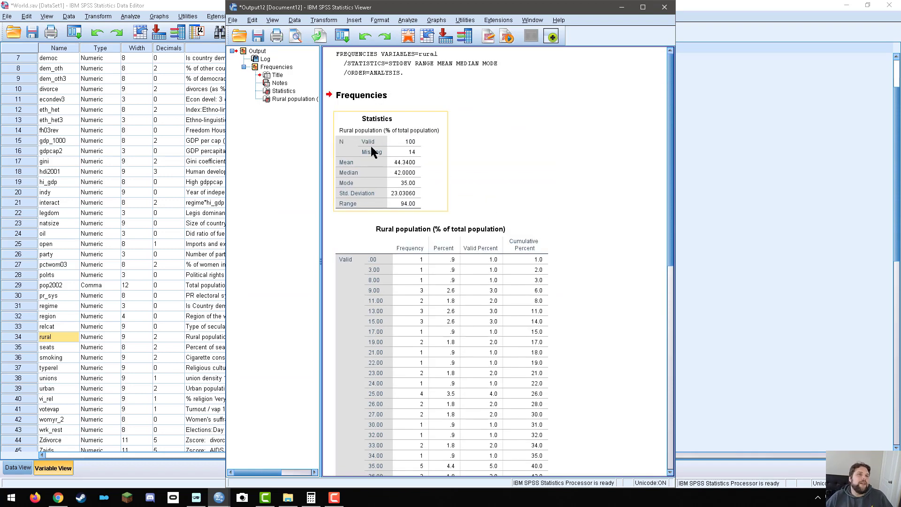
click(407, 173)
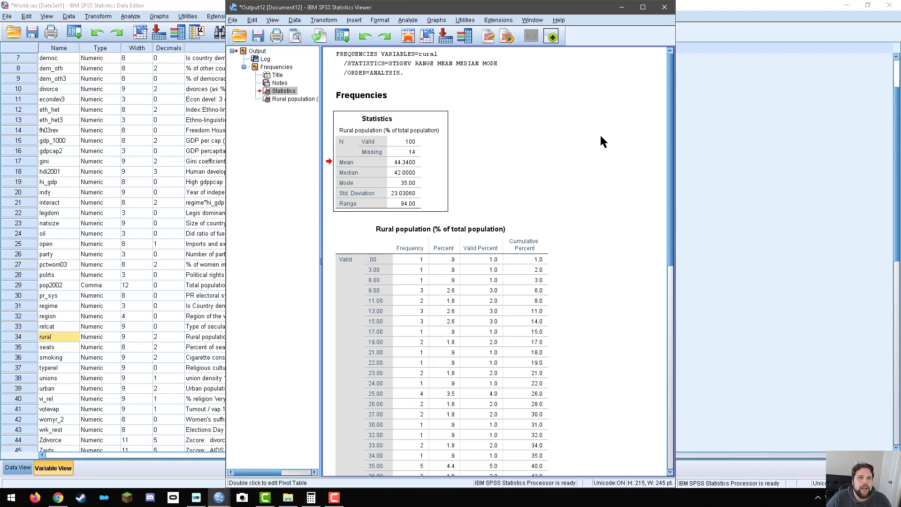
drag(671, 194, 678, 470)
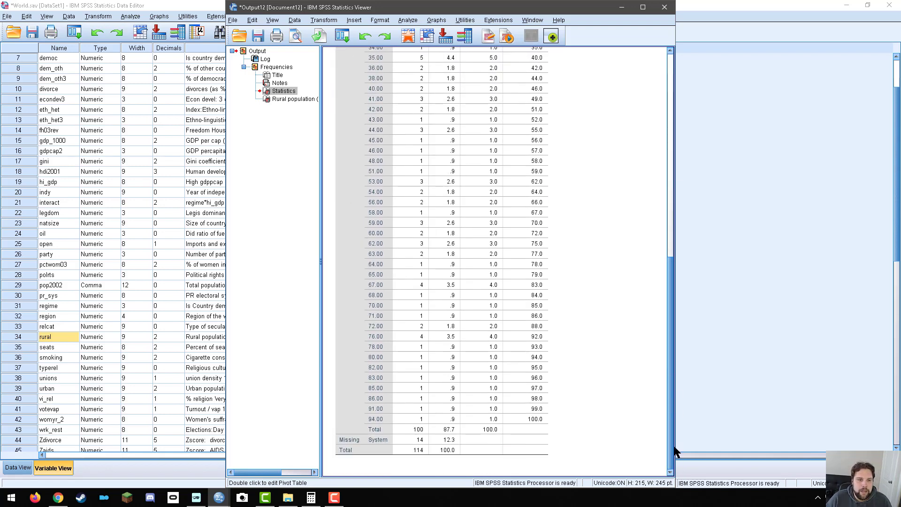
click(363, 417)
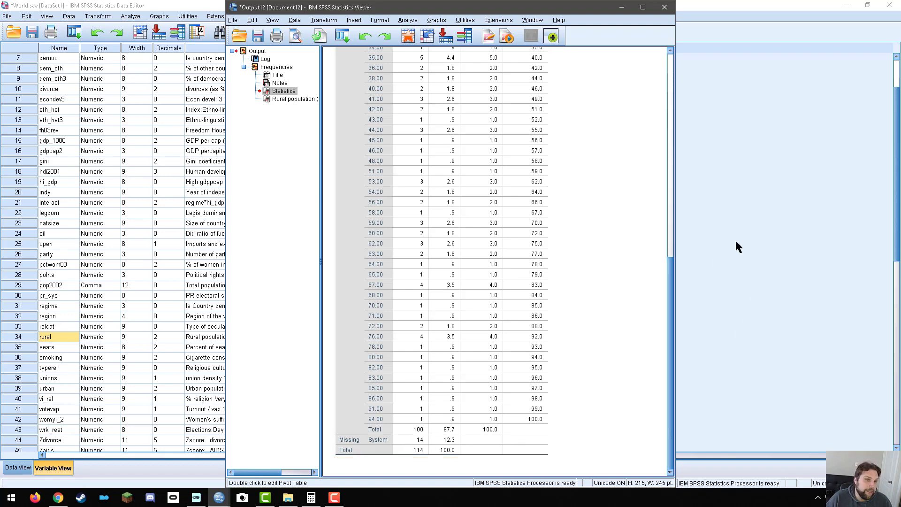
Compare the rural population's mean, median, mode, standard deviation and range with the distribution of values in its frequency table.
drag(664, 296, 664, 51)
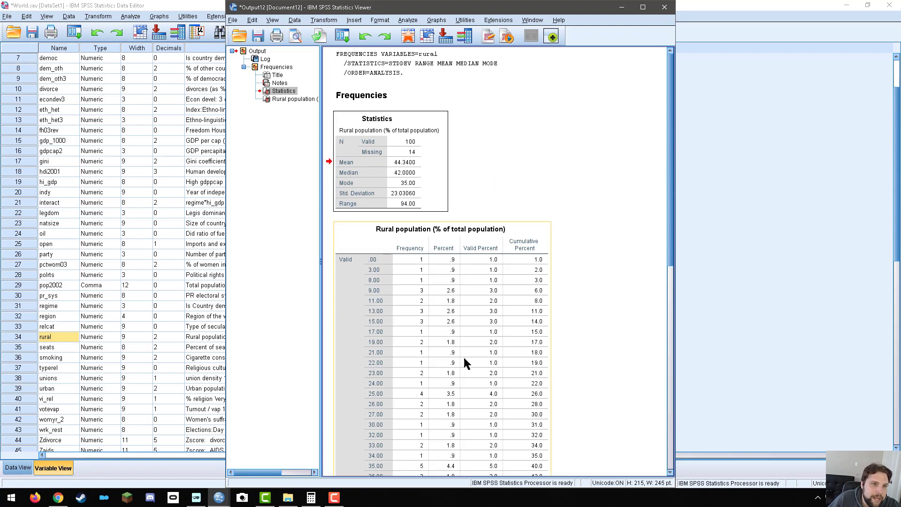
scroll(452, 360, down, 5)
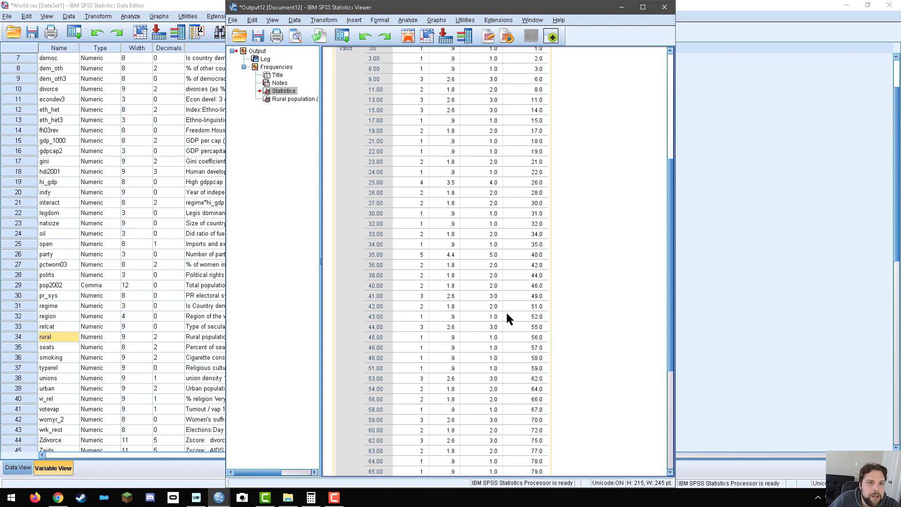
scroll(508, 312, up, 5)
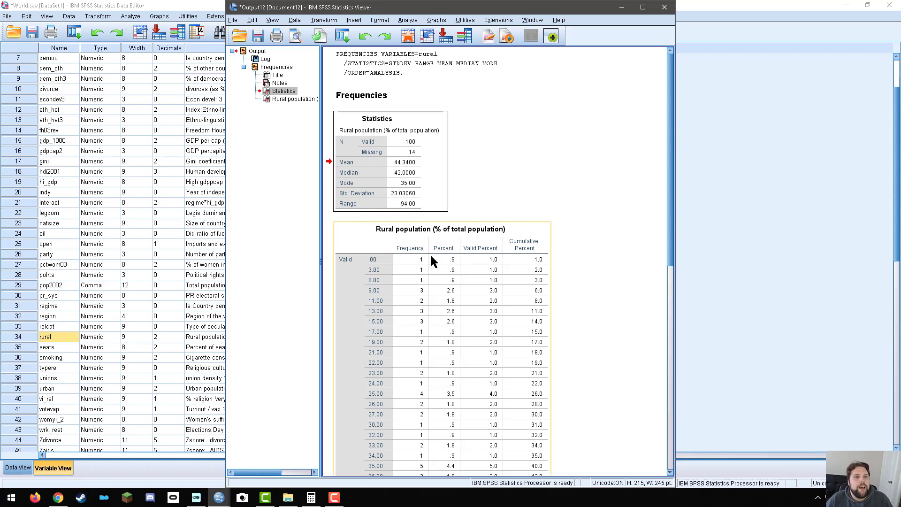
scroll(431, 256, down, 2)
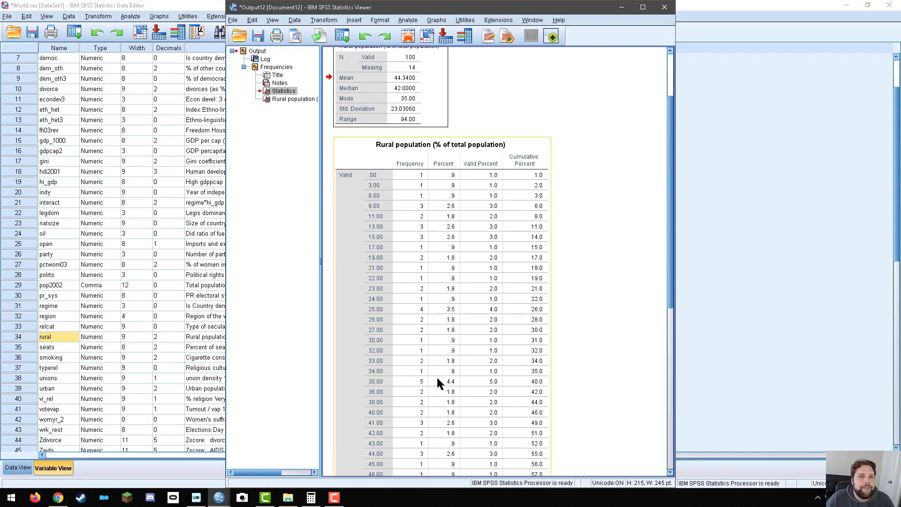
scroll(424, 382, down, 8)
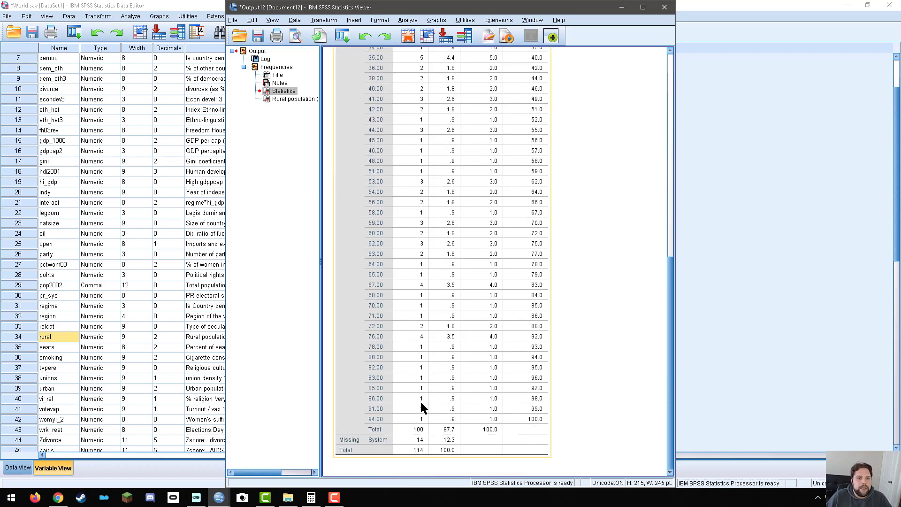
scroll(420, 402, up, 10)
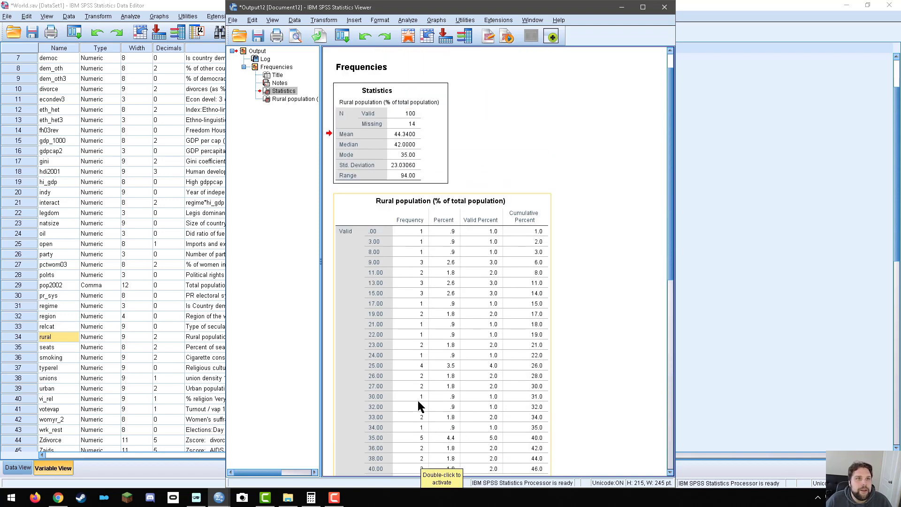
scroll(419, 407, down, 1)
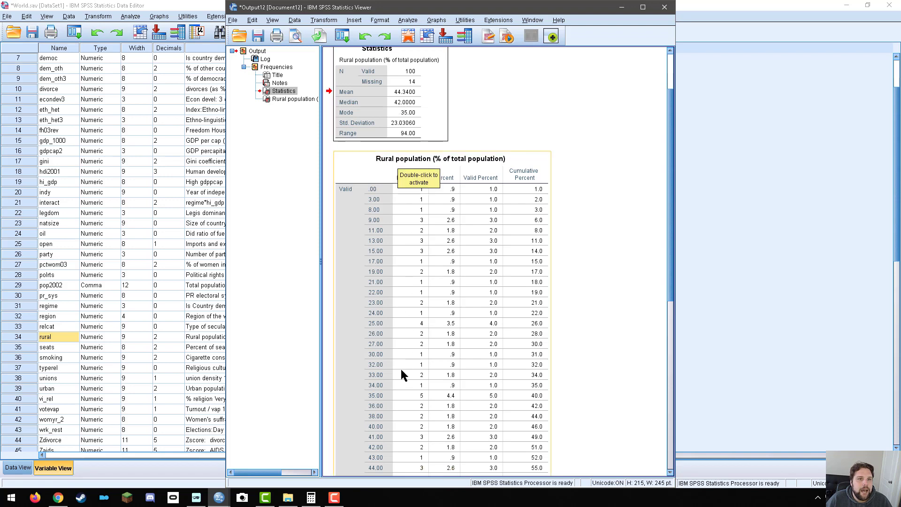
scroll(400, 409, down, 5)
scroll(406, 431, up, 7)
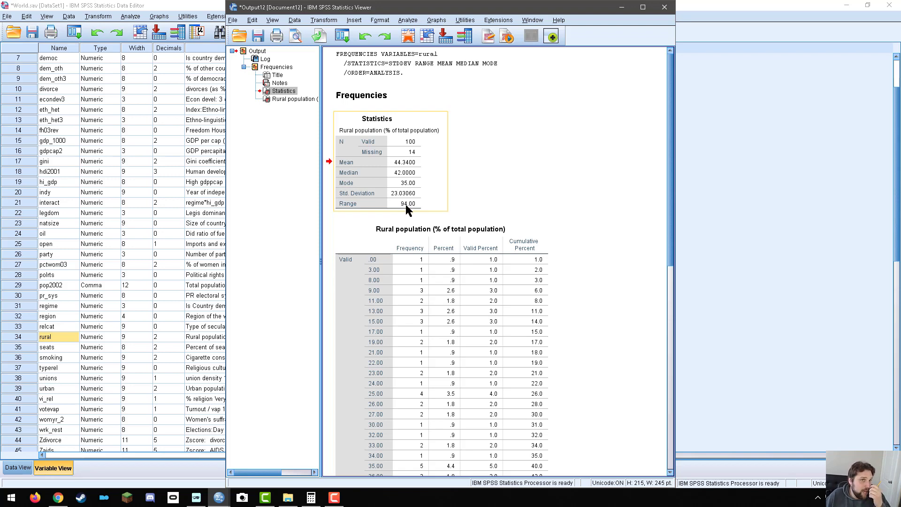
drag(669, 157, 699, 86)
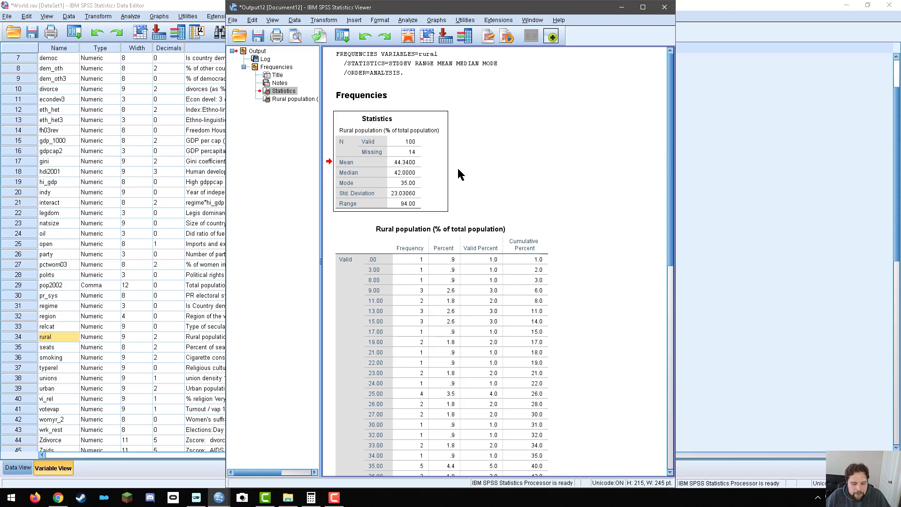
Close the rural output without saving it, and select the divorce variable's row in the data editor.
click(665, 8)
click(450, 263)
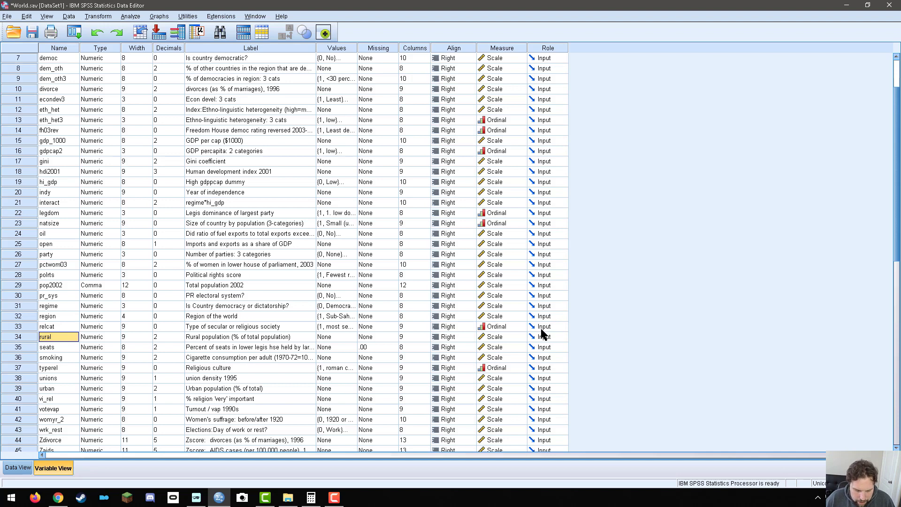
click(20, 90)
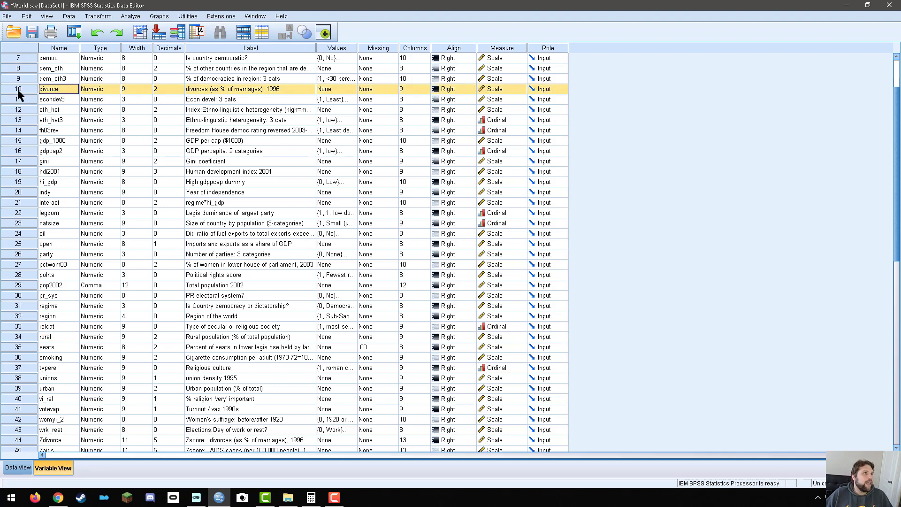
Reopen the Frequencies analysis and replace rural with divorce as the variable to analyze.
click(131, 17)
mouse_move(154, 44)
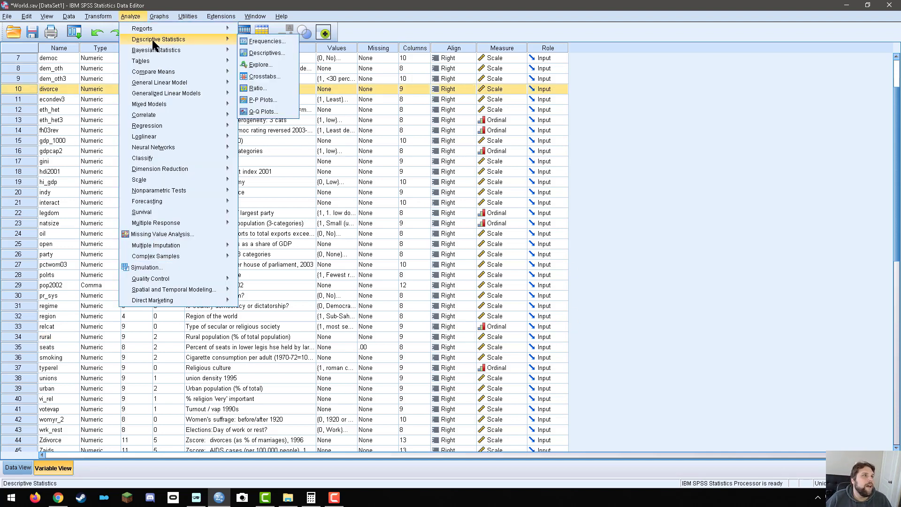
click(267, 42)
click(424, 145)
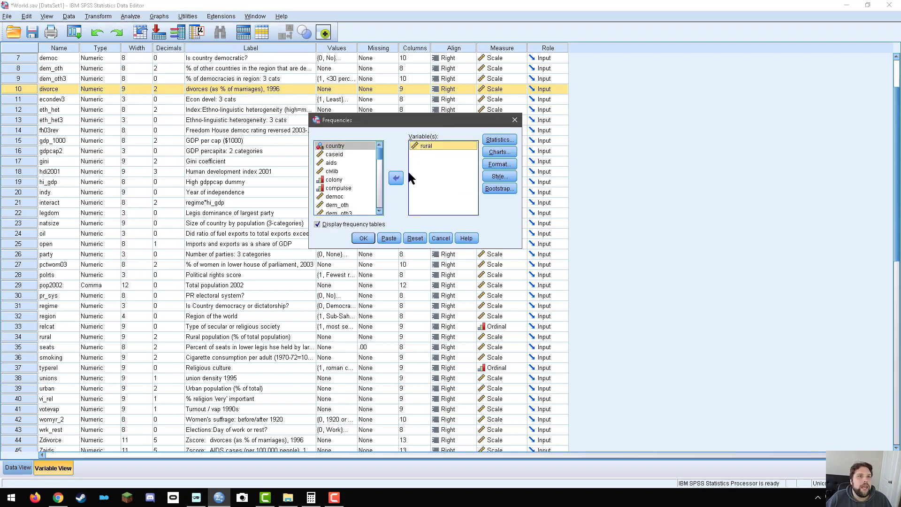
click(396, 178)
scroll(342, 175, up, 6)
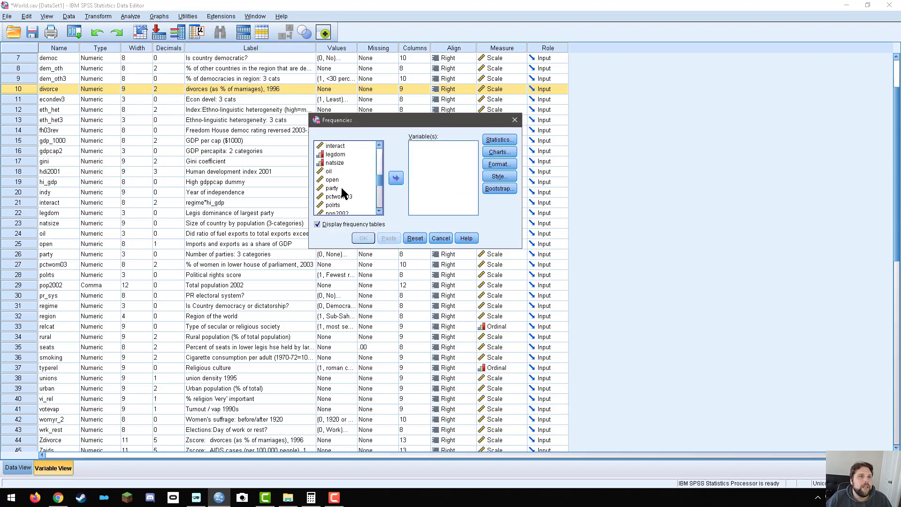
click(346, 153)
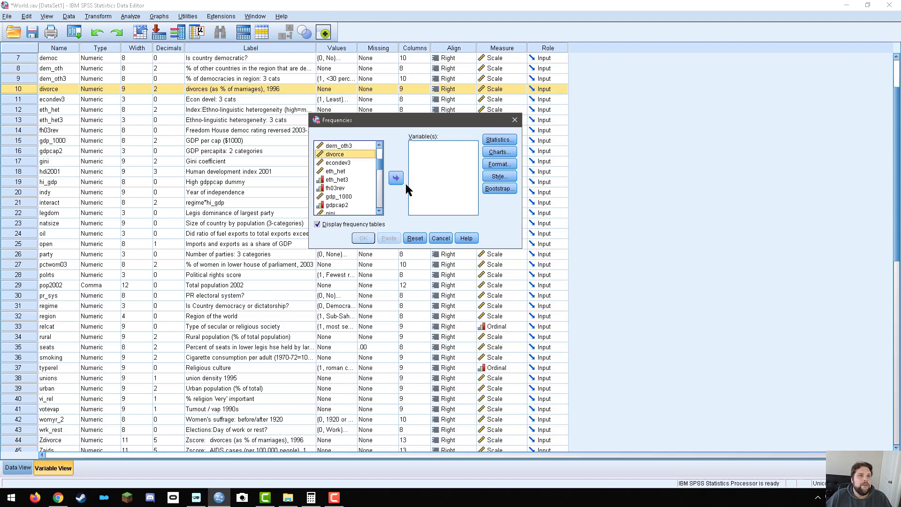
click(396, 178)
Check the requested statistics, run the Frequencies analysis for divorce, and review its statistics and frequency table.
click(499, 139)
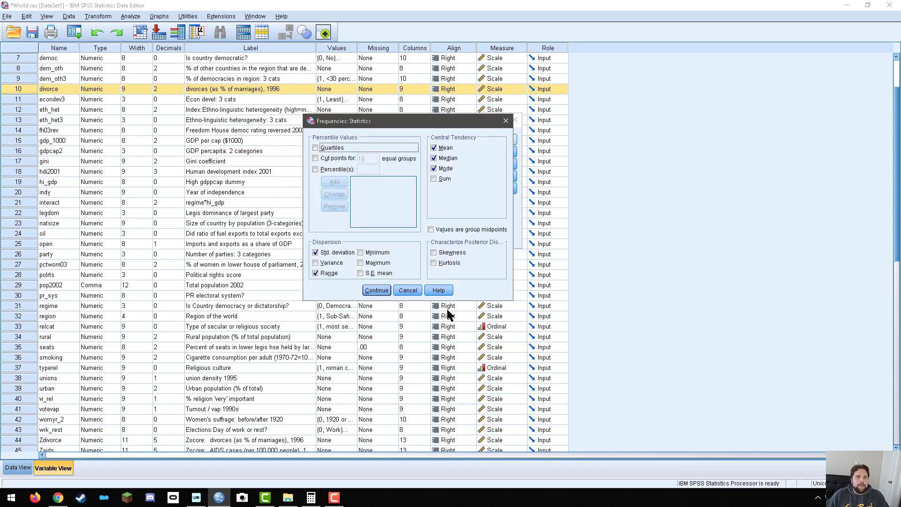
click(407, 292)
click(363, 238)
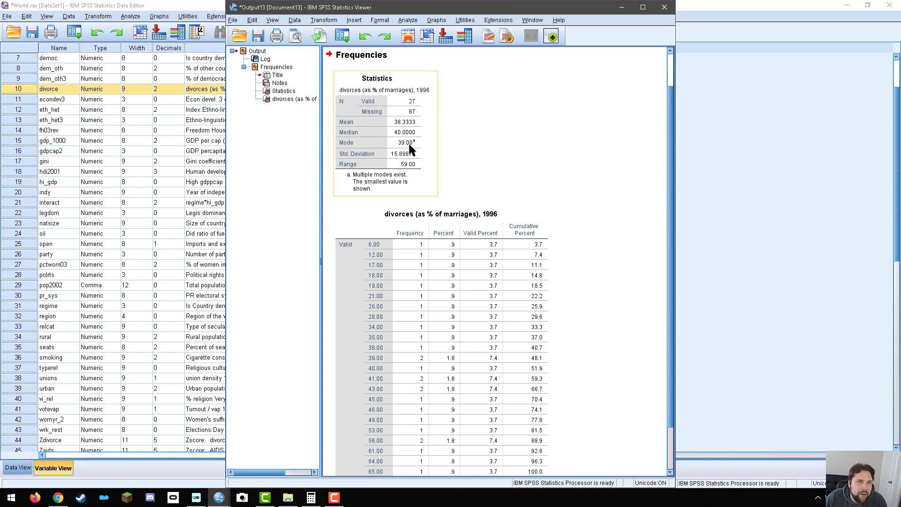
scroll(425, 315, down, 5)
scroll(421, 329, up, 6)
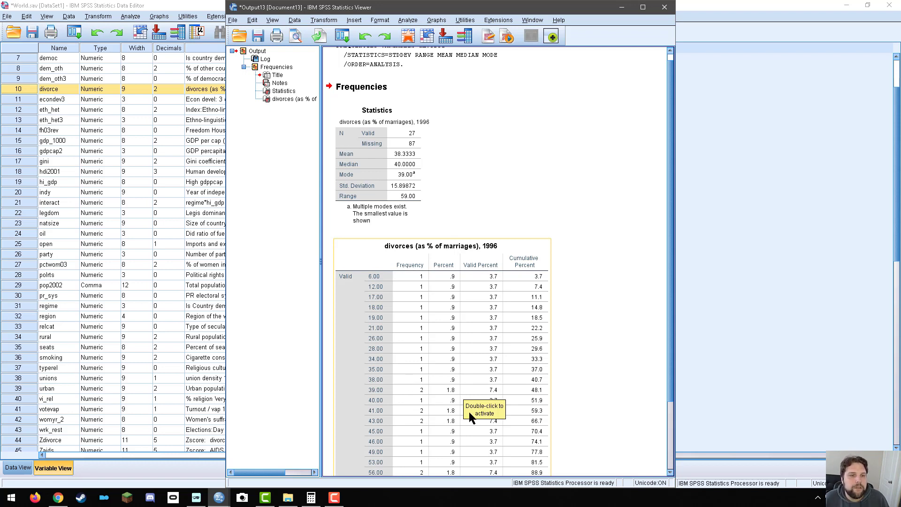
scroll(469, 412, down, 3)
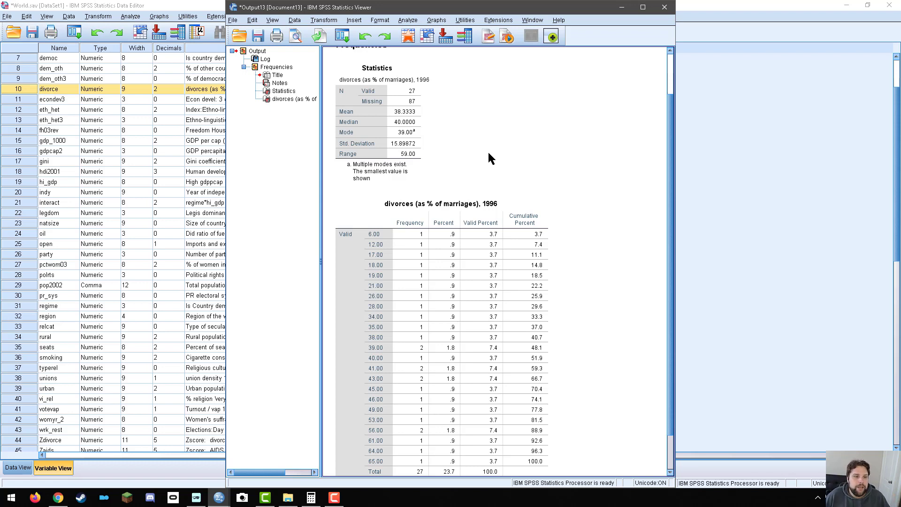
Switch to Calculator, clear its display, and place its window so that the divorce statistics stay readable.
click(311, 497)
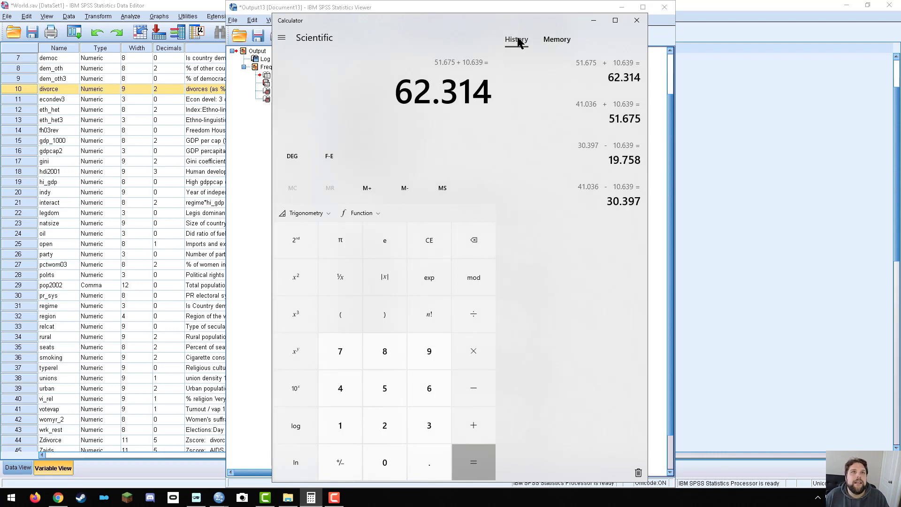
key(Escape)
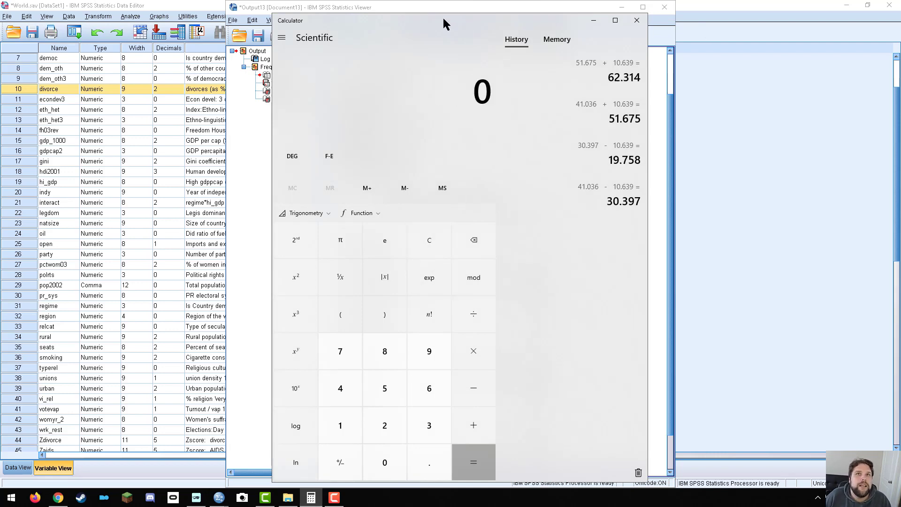
drag(443, 22, 667, 45)
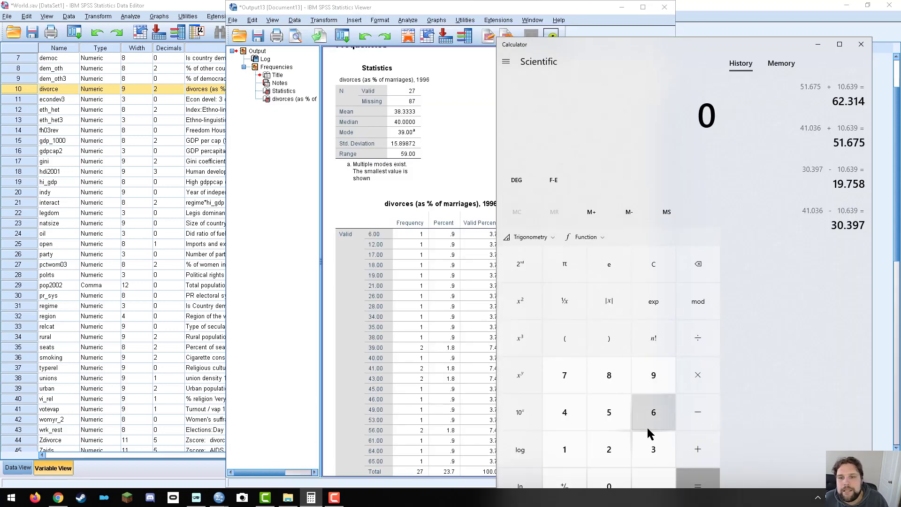
Subtract the standard deviation 15.89872 from the mean 38.3333, and subtract it once more from the result.
click(654, 450)
click(610, 375)
click(653, 486)
click(650, 448)
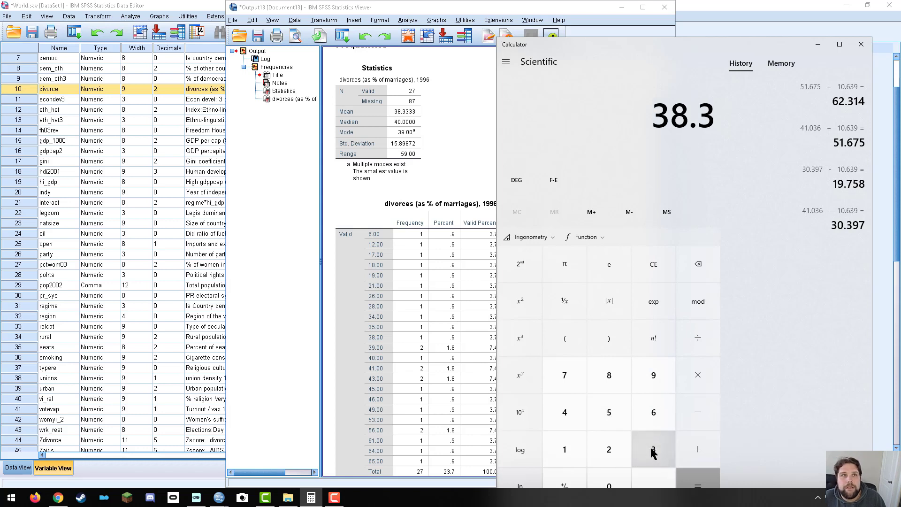
click(651, 448)
click(650, 448)
click(655, 444)
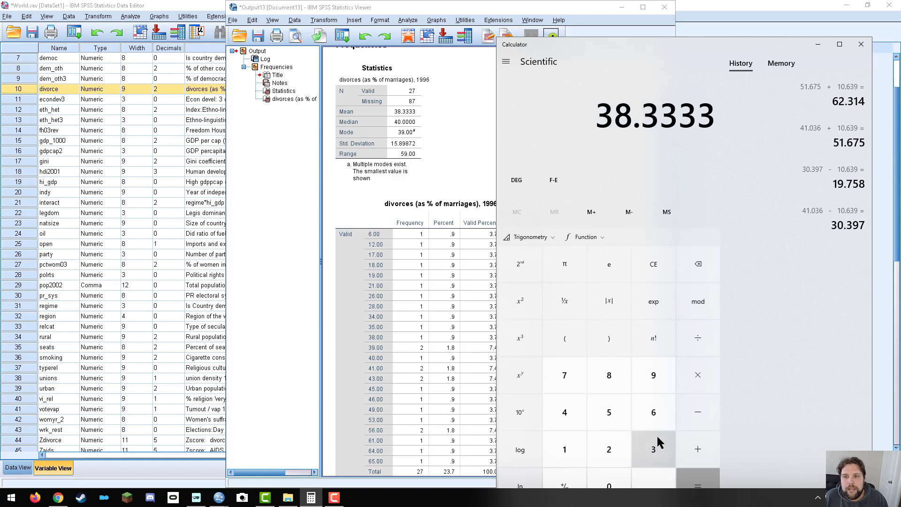
click(695, 414)
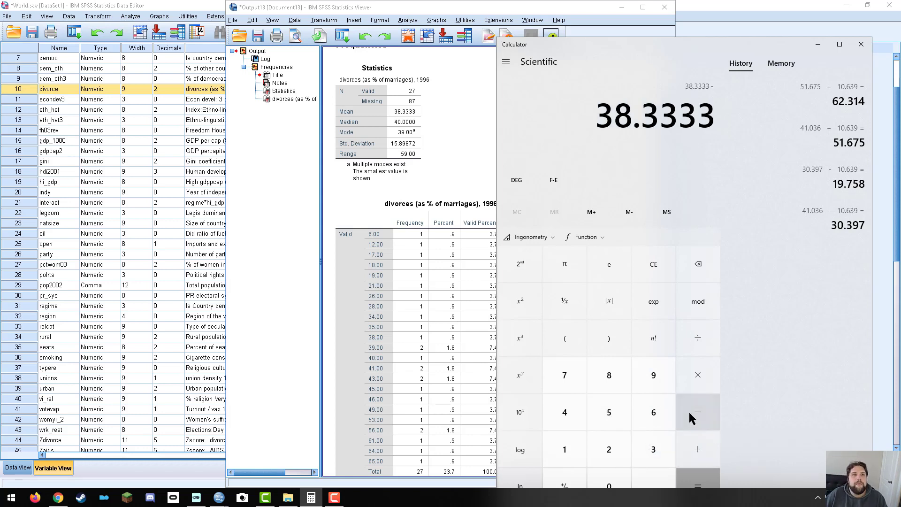
click(565, 462)
click(615, 413)
click(653, 484)
click(610, 375)
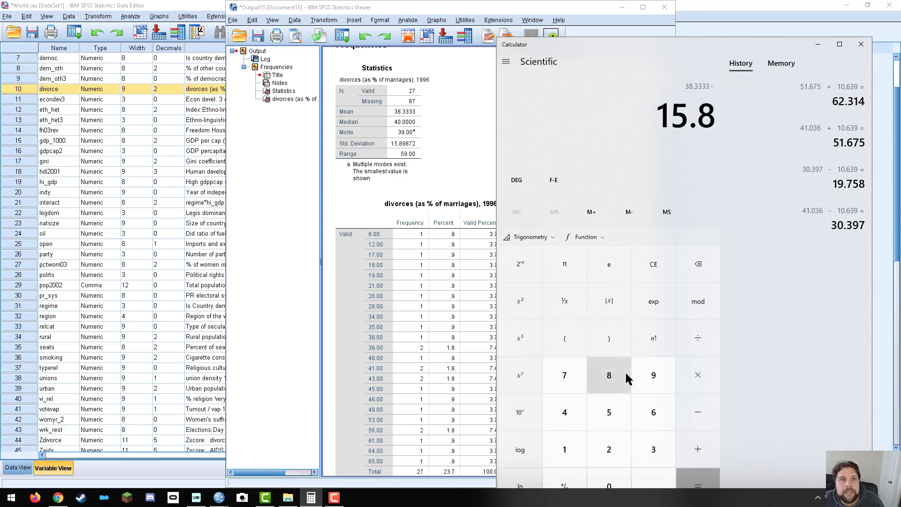
click(651, 374)
click(617, 375)
click(564, 377)
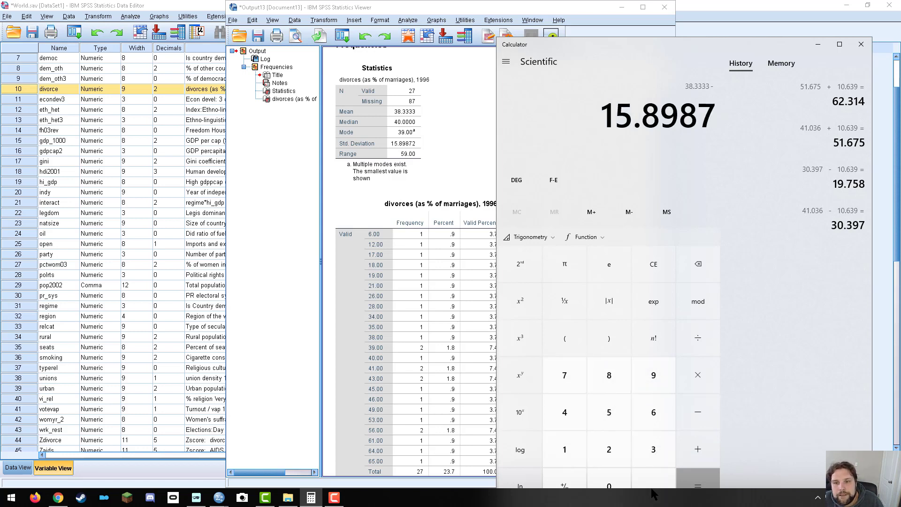
click(609, 450)
click(700, 475)
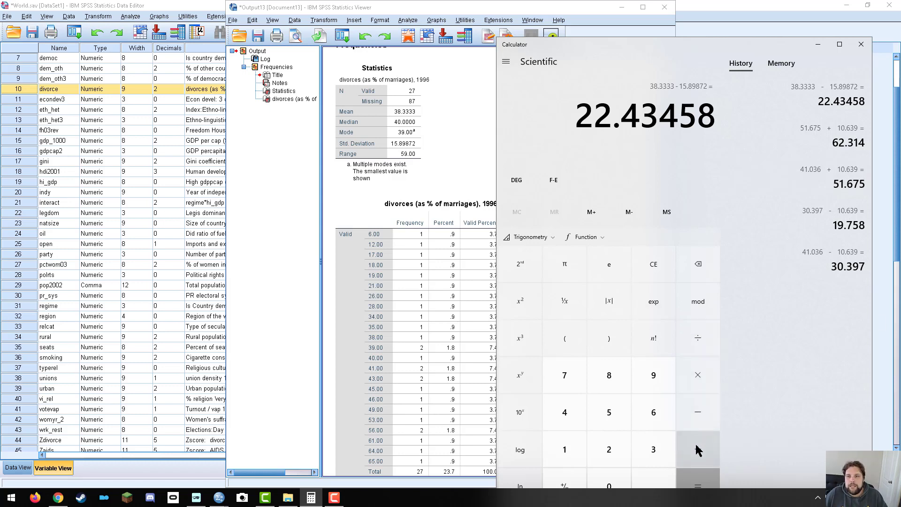
click(696, 479)
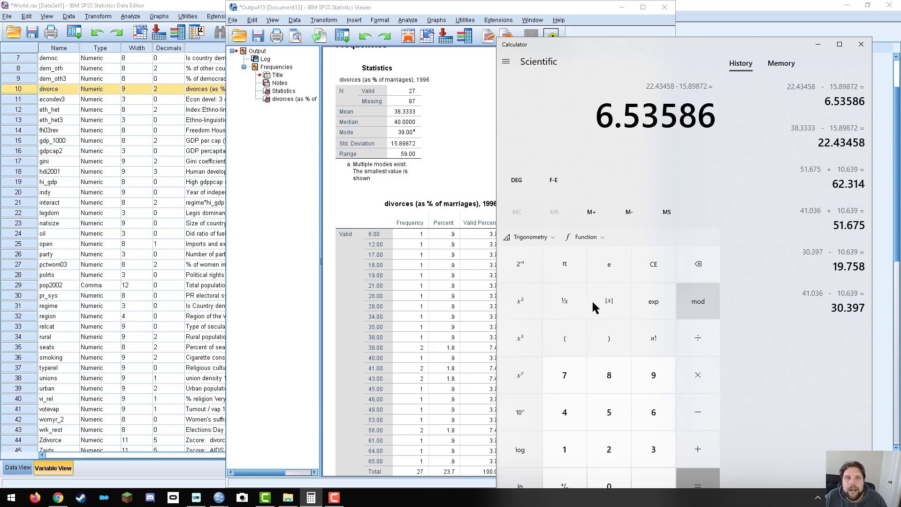
Add the standard deviation 15.89872 to the mean 38.3333, and clear the calculator display.
click(646, 453)
click(614, 369)
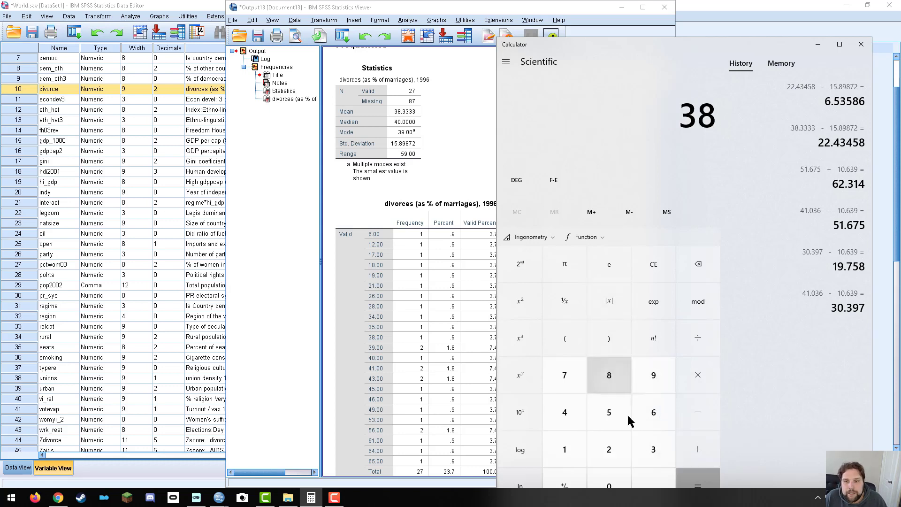
click(654, 483)
click(653, 457)
click(653, 458)
click(654, 458)
click(653, 458)
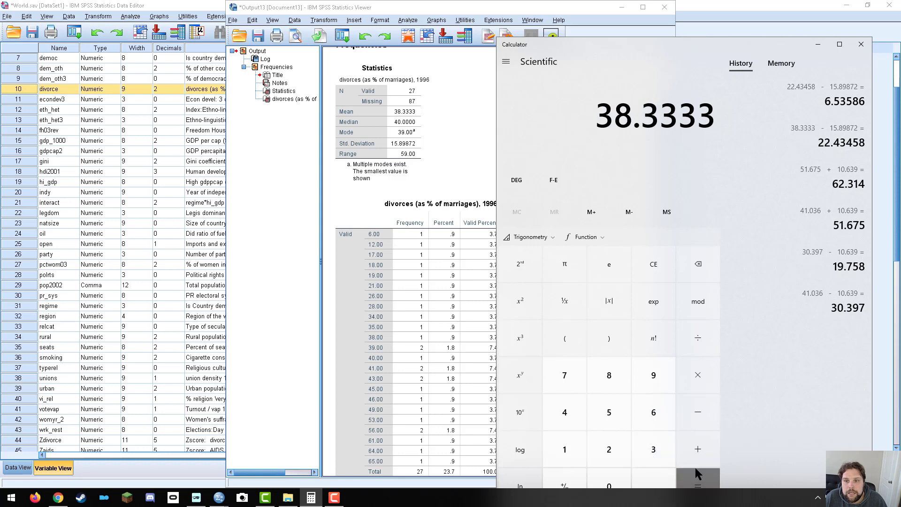
click(698, 449)
click(558, 452)
click(605, 412)
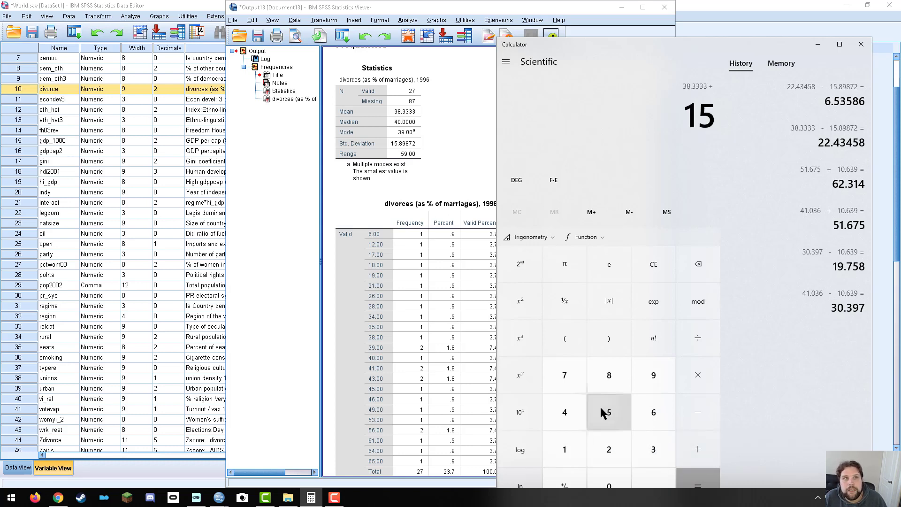
click(655, 484)
click(612, 376)
click(653, 376)
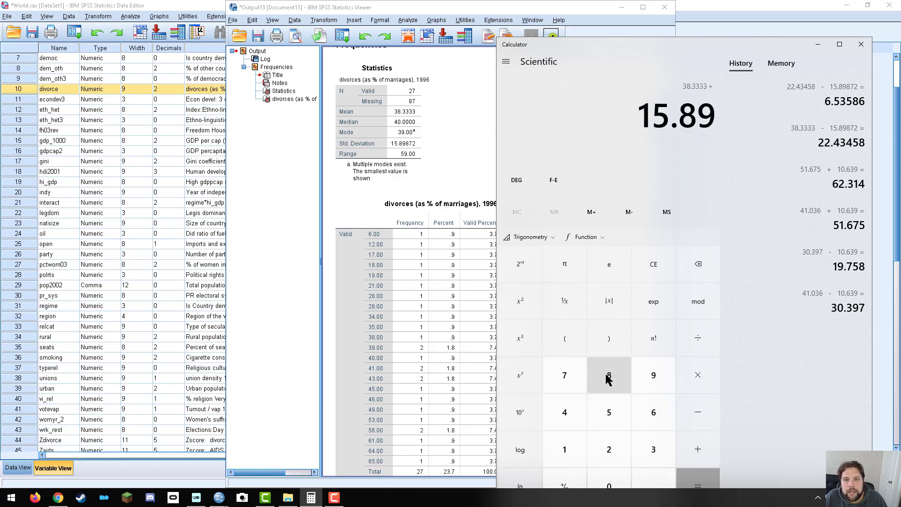
click(610, 376)
click(566, 375)
click(607, 451)
click(696, 476)
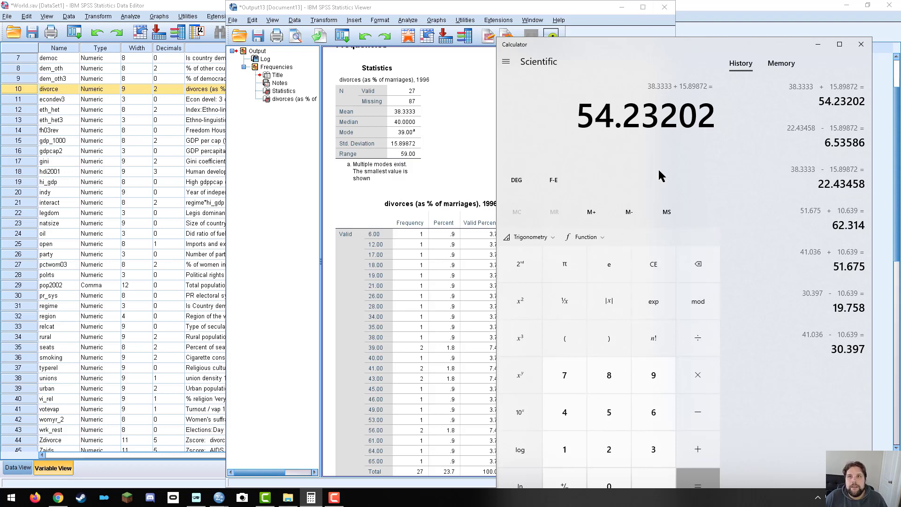
click(667, 268)
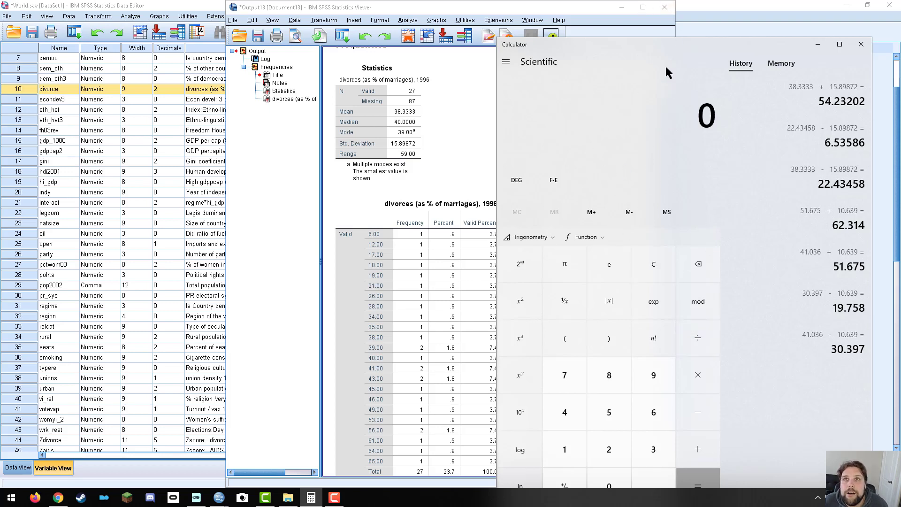
Move the Calculator window to uncover more of the divorce frequency table, and enter the mean 38.3333.
drag(668, 50, 689, 21)
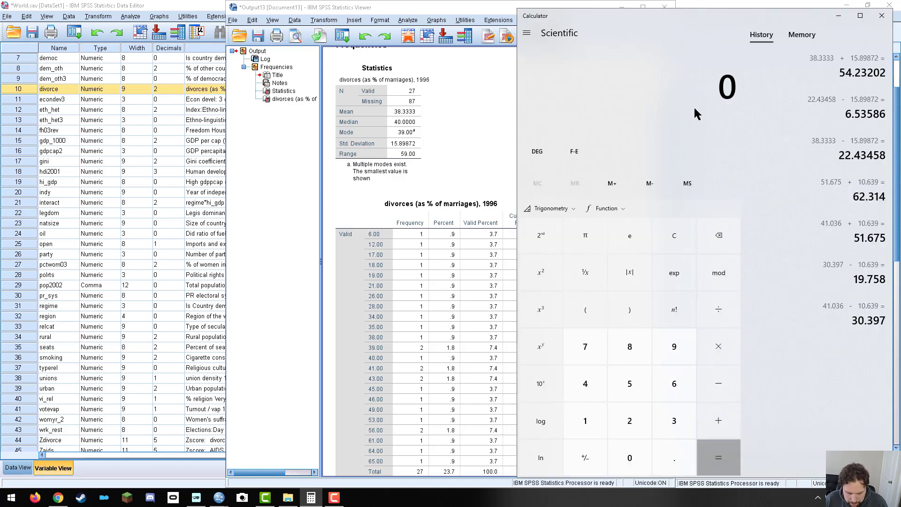
click(678, 417)
click(620, 347)
click(667, 454)
click(674, 421)
click(674, 421)
click(674, 420)
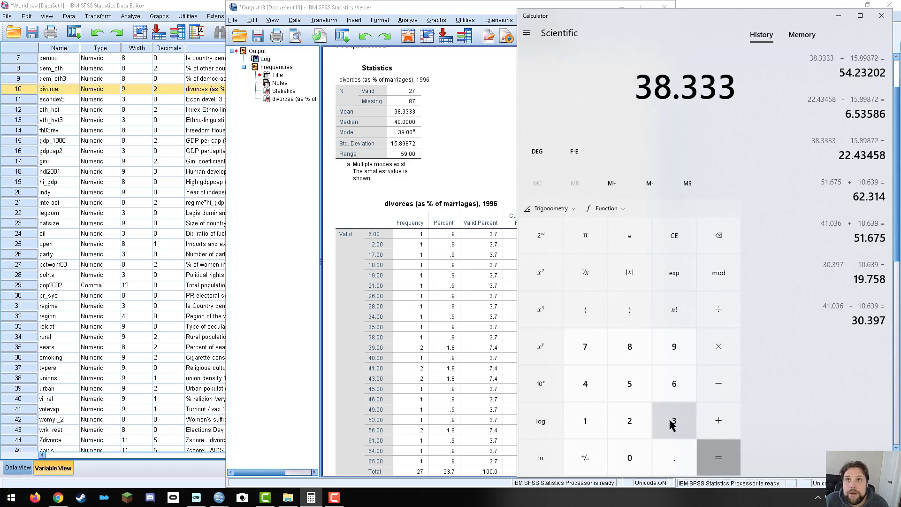
click(675, 421)
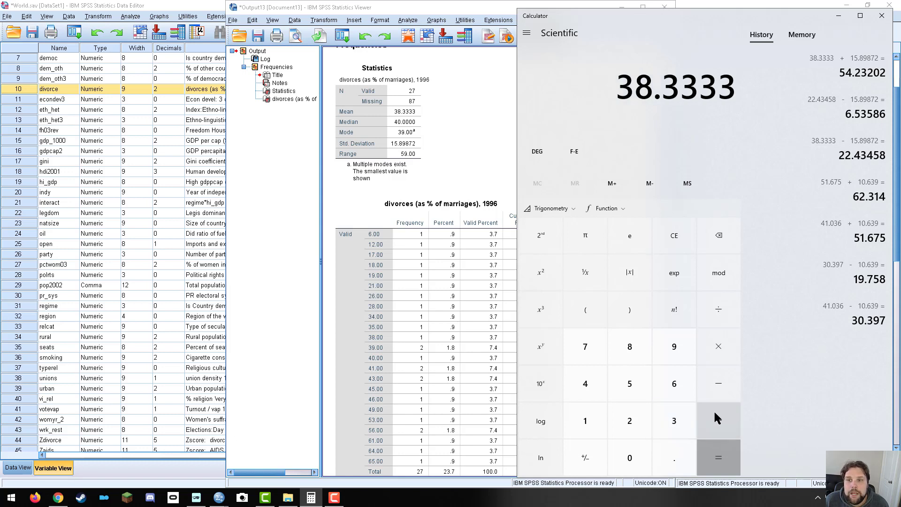
Subtract the standard deviation 15.89872 from the entered mean, and repeat the subtraction once on the result.
click(718, 386)
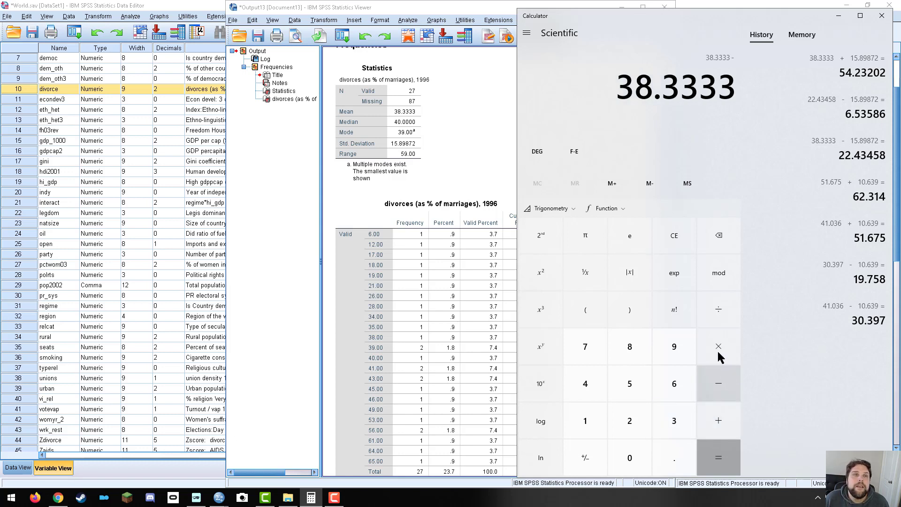
click(591, 428)
click(629, 384)
click(674, 456)
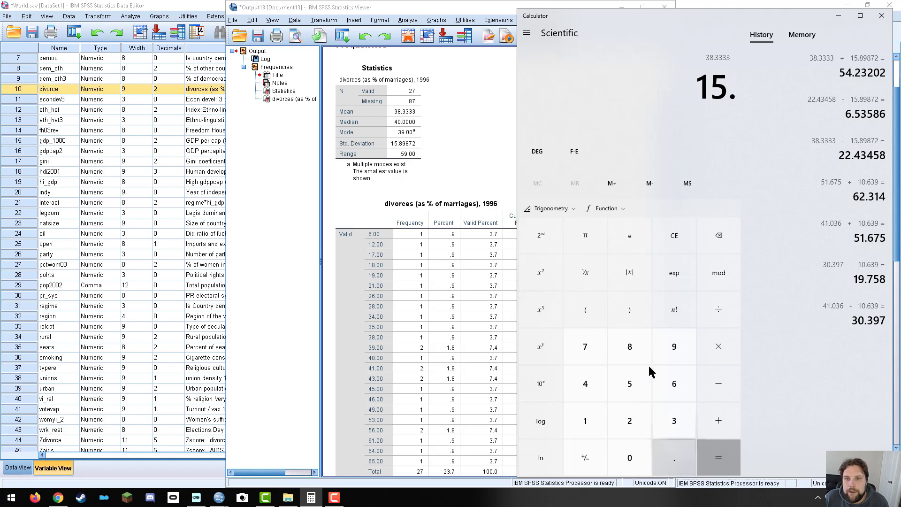
click(631, 346)
click(666, 340)
click(632, 345)
click(586, 346)
click(628, 419)
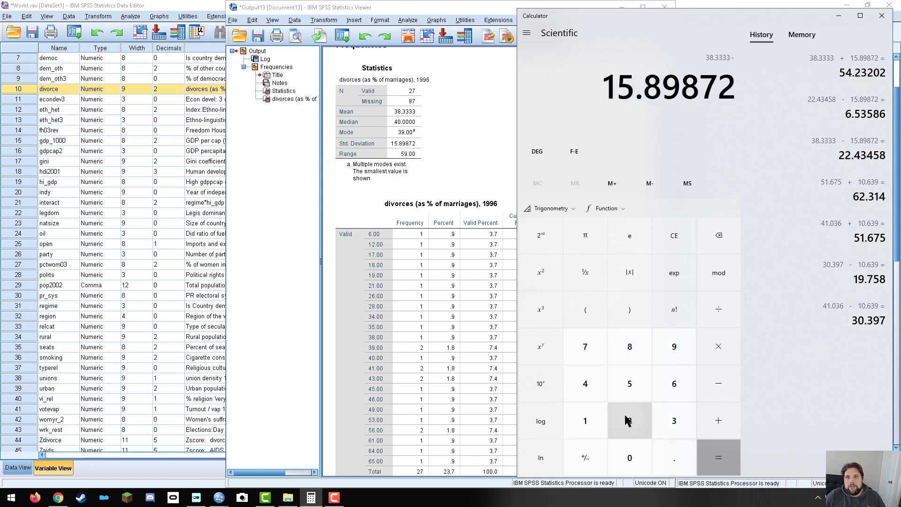
click(719, 457)
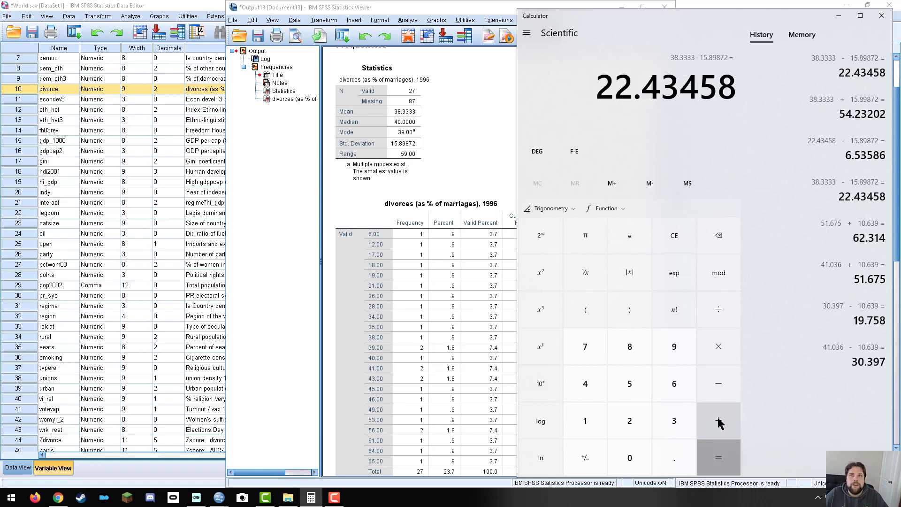
click(723, 454)
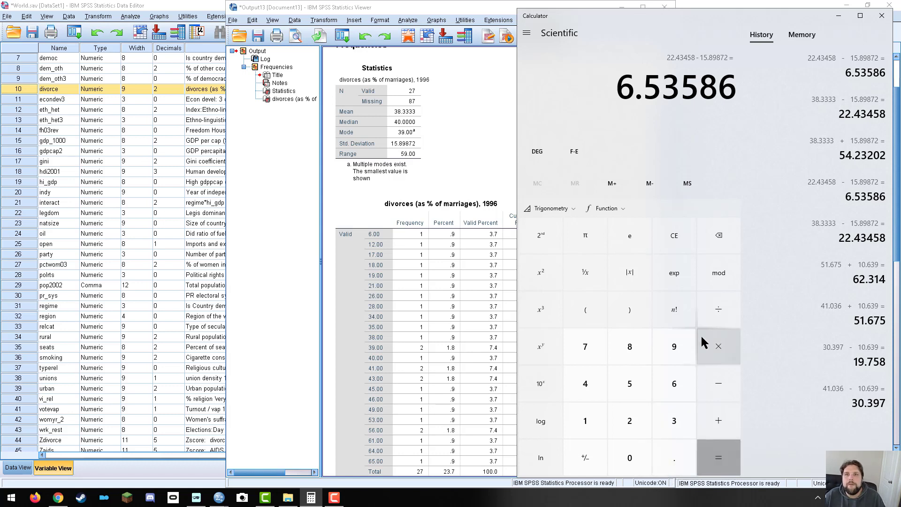
Clear the calculator display and enter the divorce mean 38.3333 again.
click(686, 240)
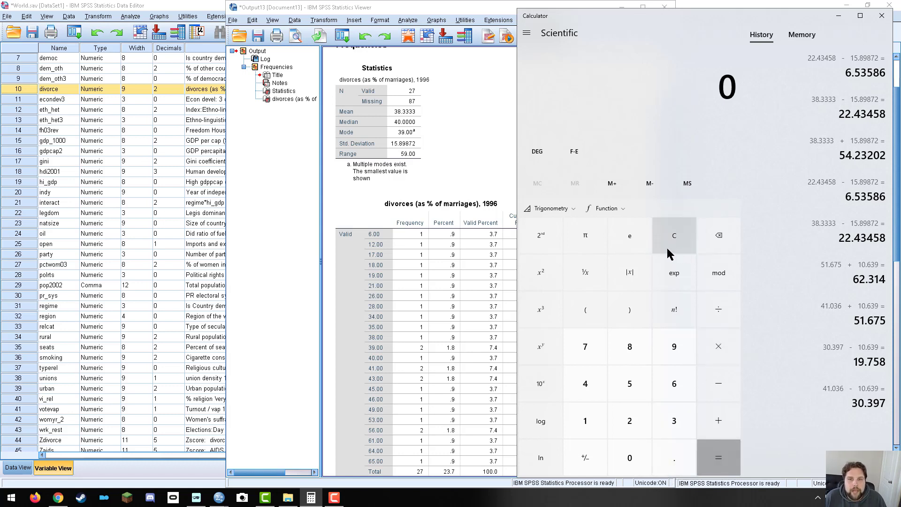
click(669, 425)
click(631, 351)
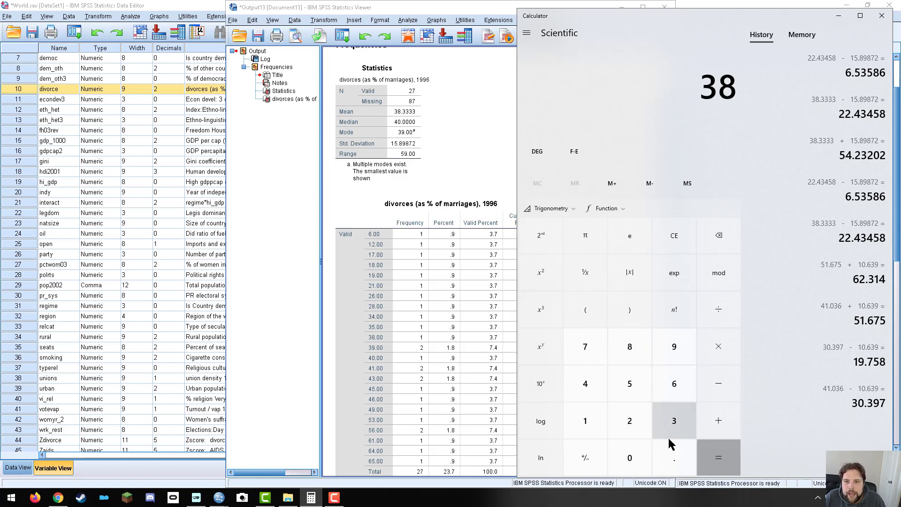
click(668, 442)
click(668, 422)
click(669, 423)
click(669, 423)
click(670, 425)
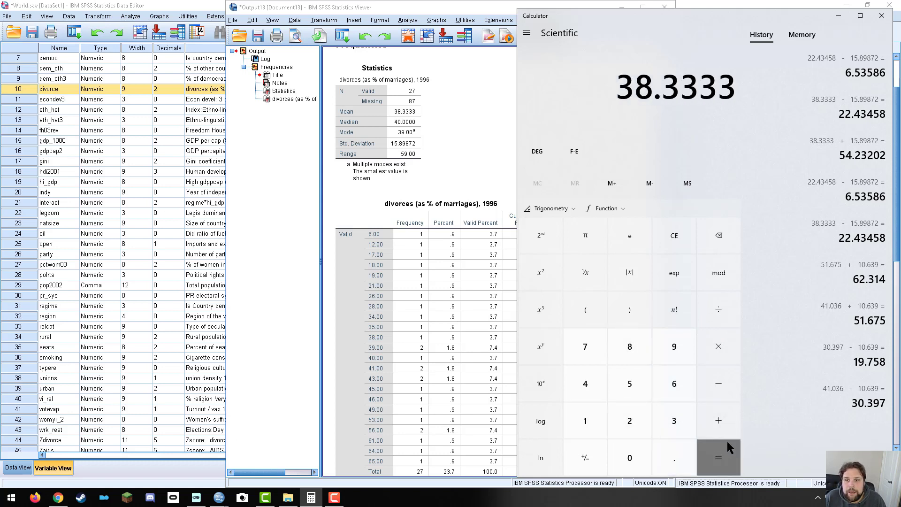
Add the standard deviation 15.89872 to the mean, and repeat the addition twice on the running result.
click(718, 422)
click(585, 423)
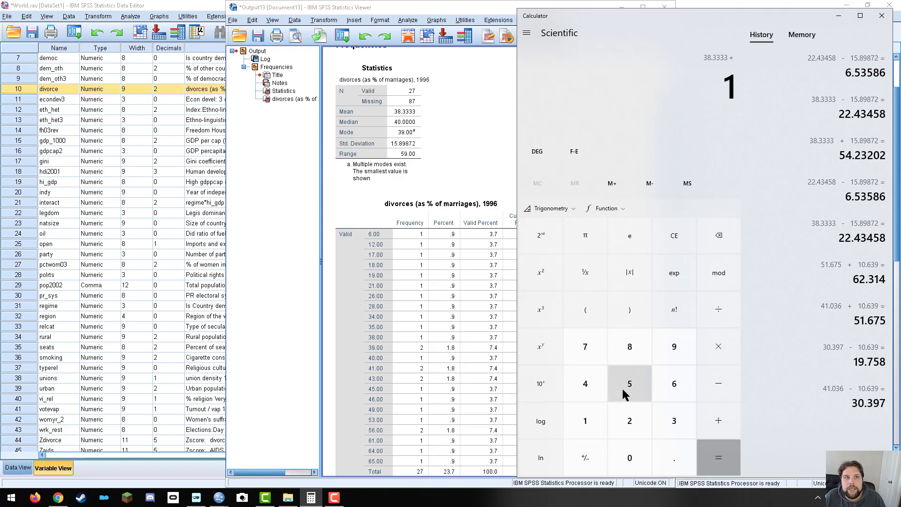
click(626, 390)
click(664, 460)
click(629, 347)
click(675, 350)
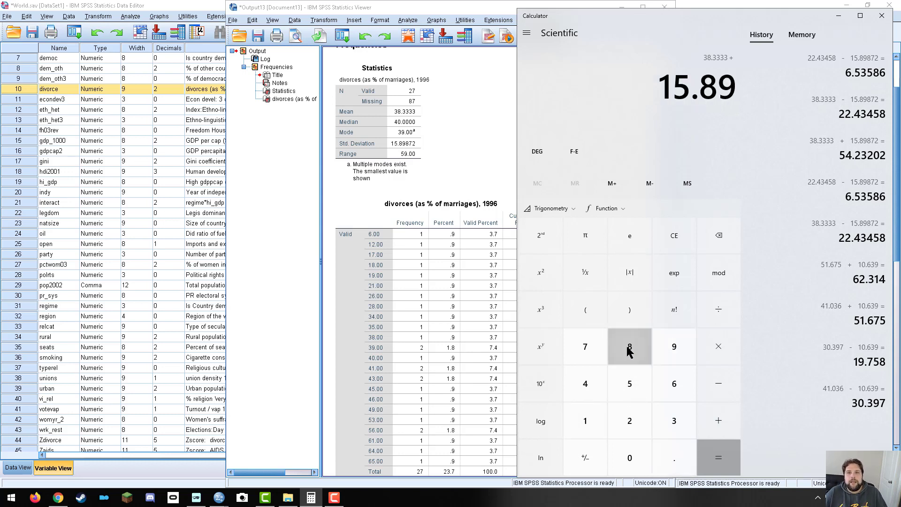
click(630, 348)
click(586, 347)
click(630, 421)
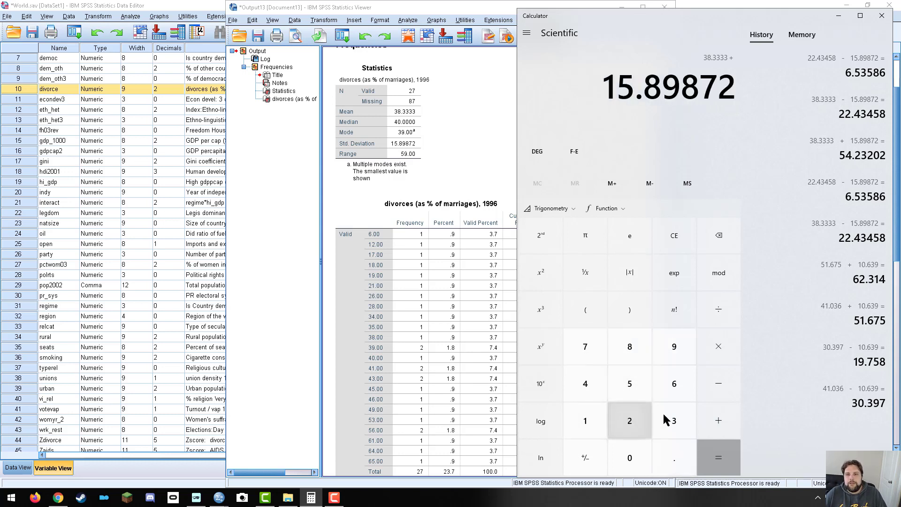
click(725, 454)
click(723, 452)
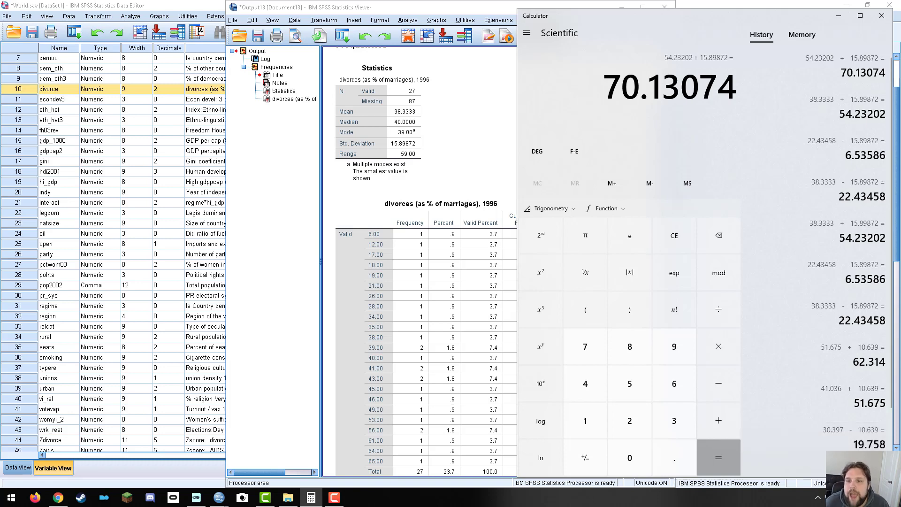
click(719, 458)
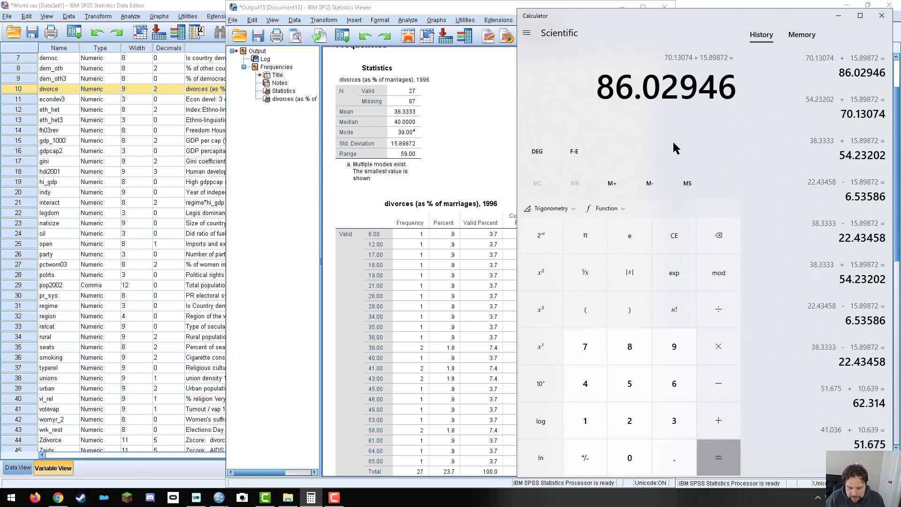
Switch to the SPSS Statistics Viewer, close Calculator, and review the divorce statistics and the full frequency table.
click(420, 142)
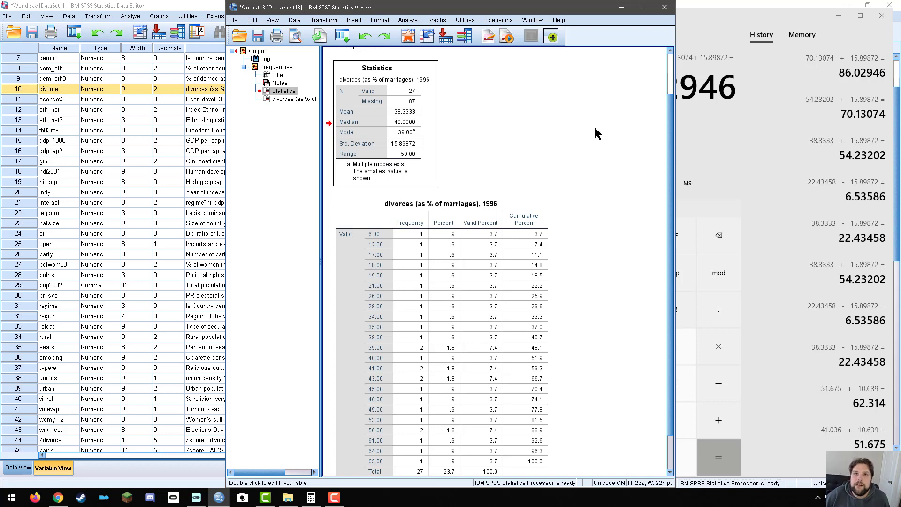
click(725, 154)
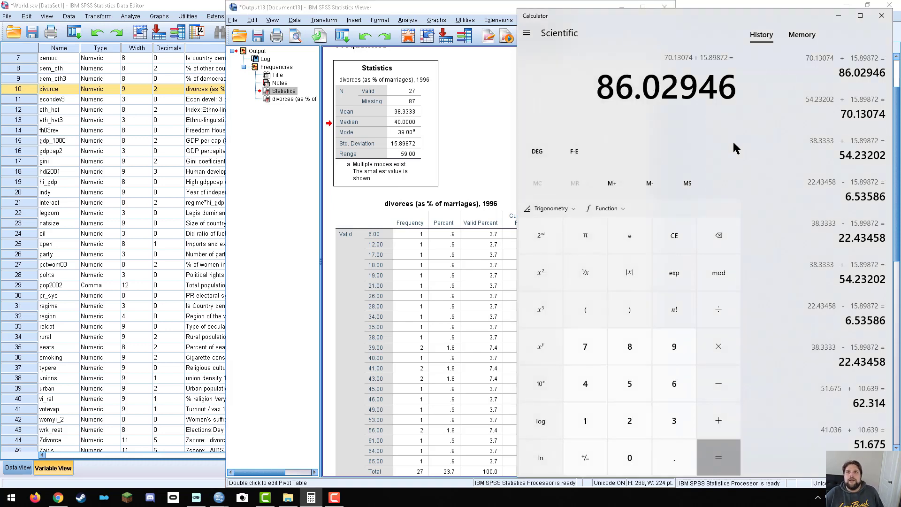
click(463, 120)
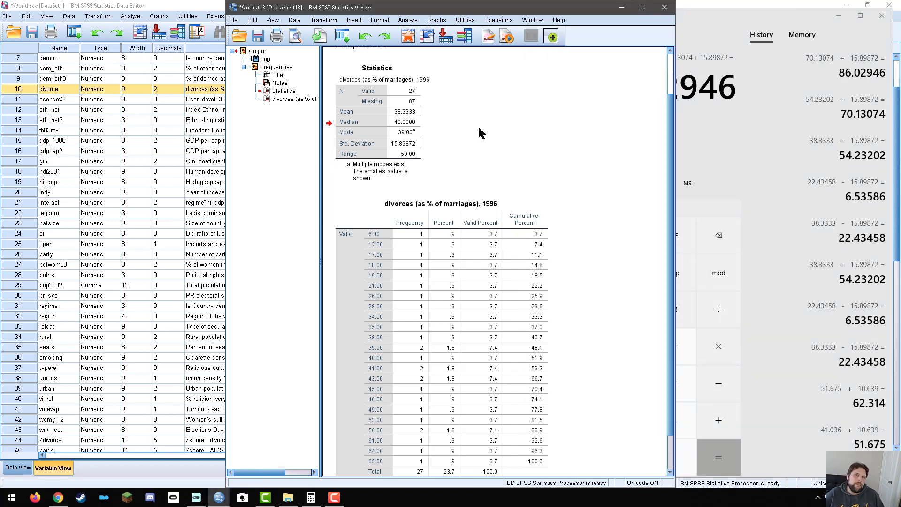
click(882, 17)
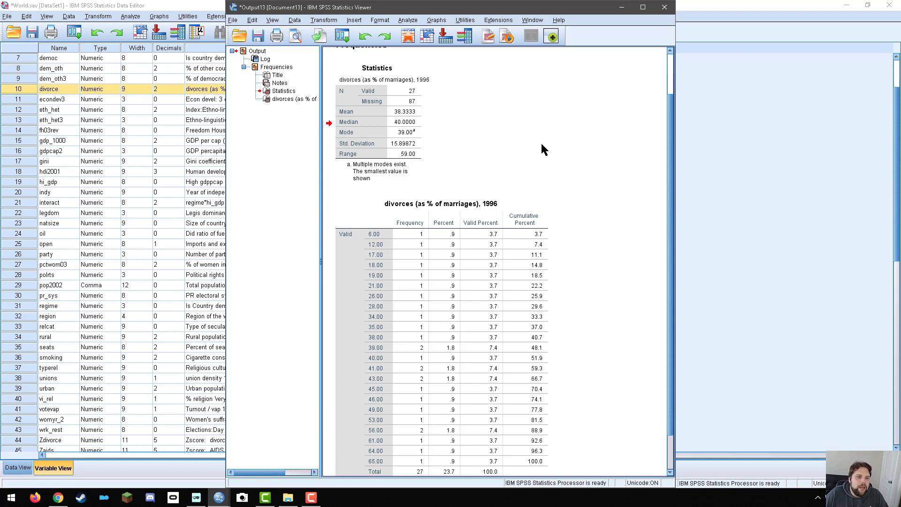
scroll(570, 253, down, 3)
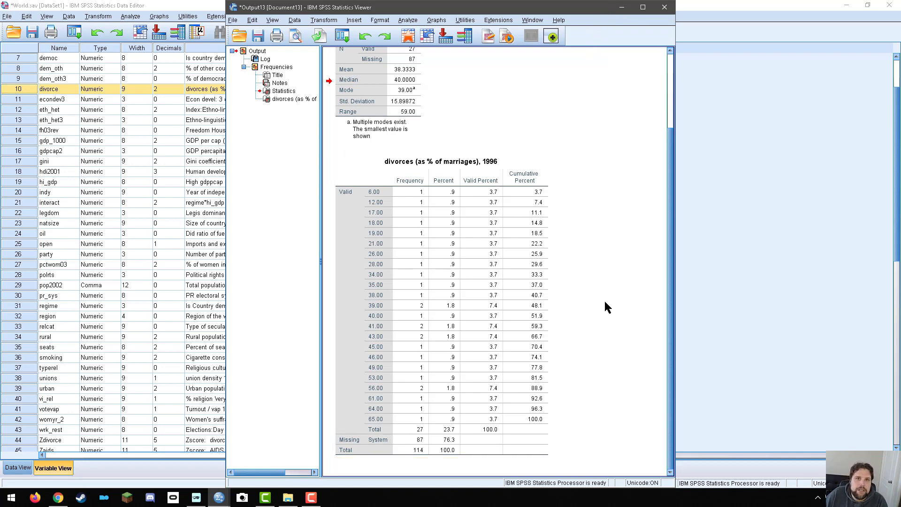
scroll(601, 304, up, 3)
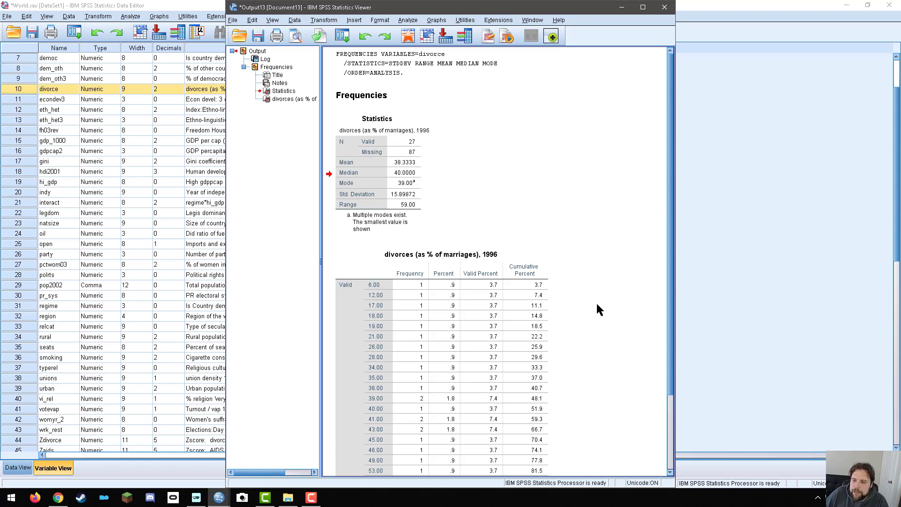